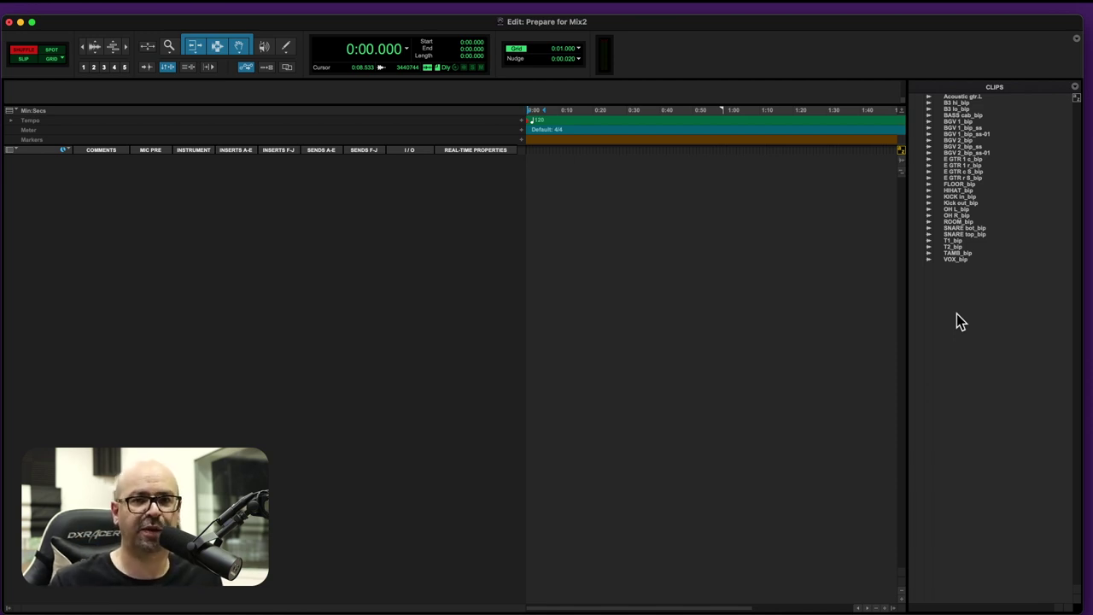
click(947, 97)
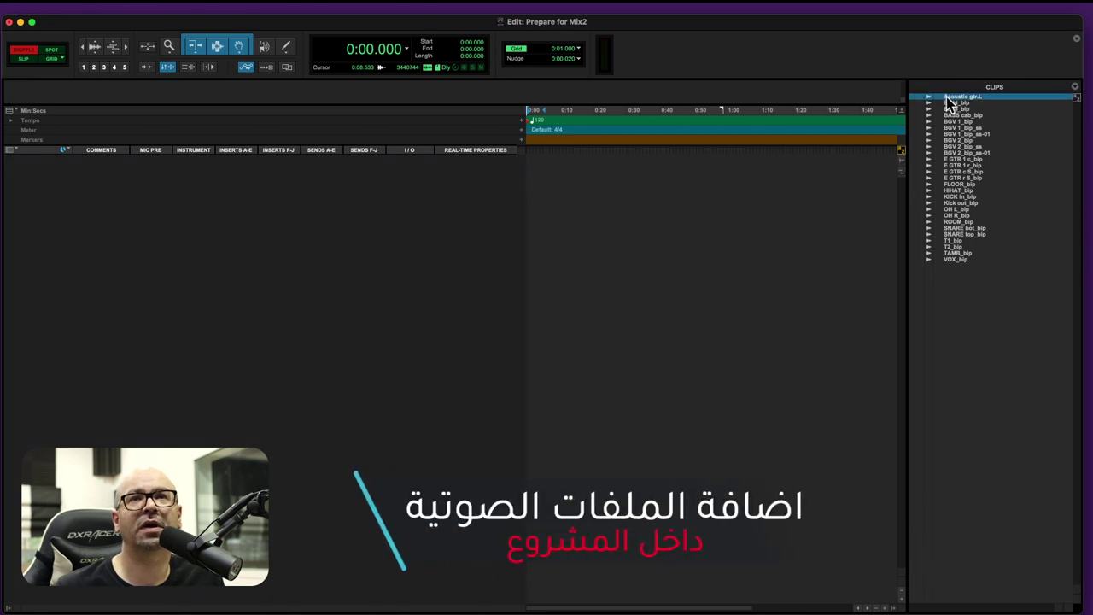
shift+click(953, 261)
click(969, 325)
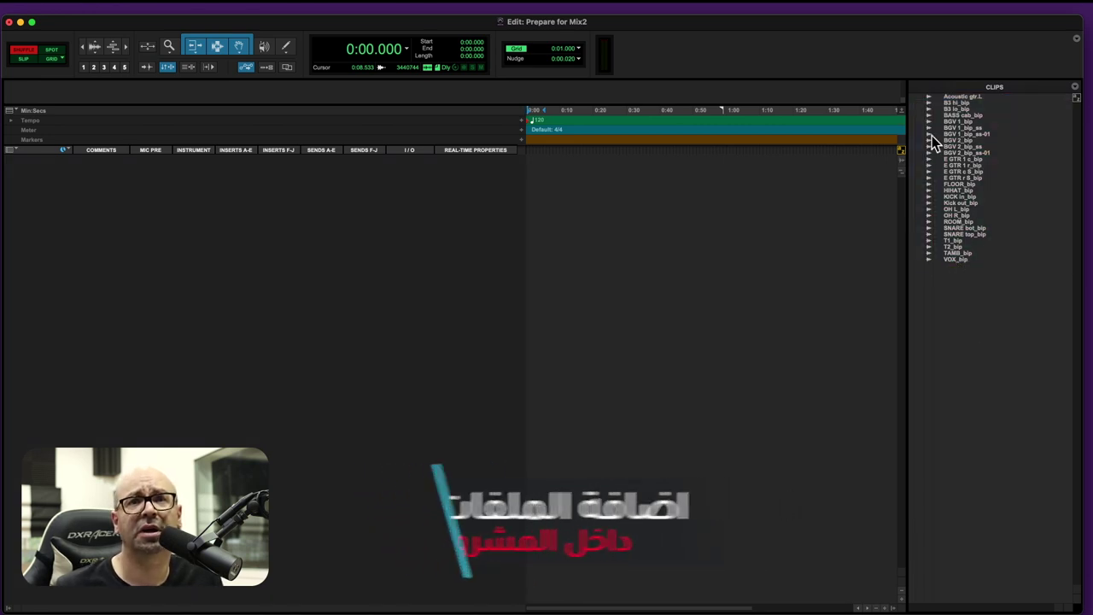
Place all clips from Acoustic gtr.L to VOX_bip on new tracks starting at 0:00 and hide the clip list
click(946, 98)
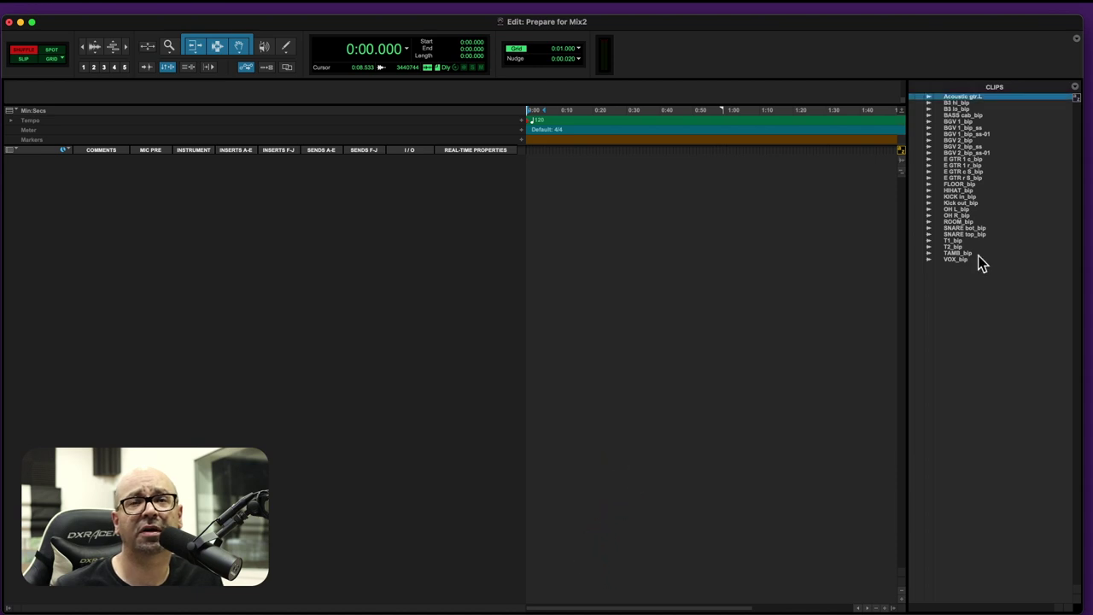
shift+click(958, 259)
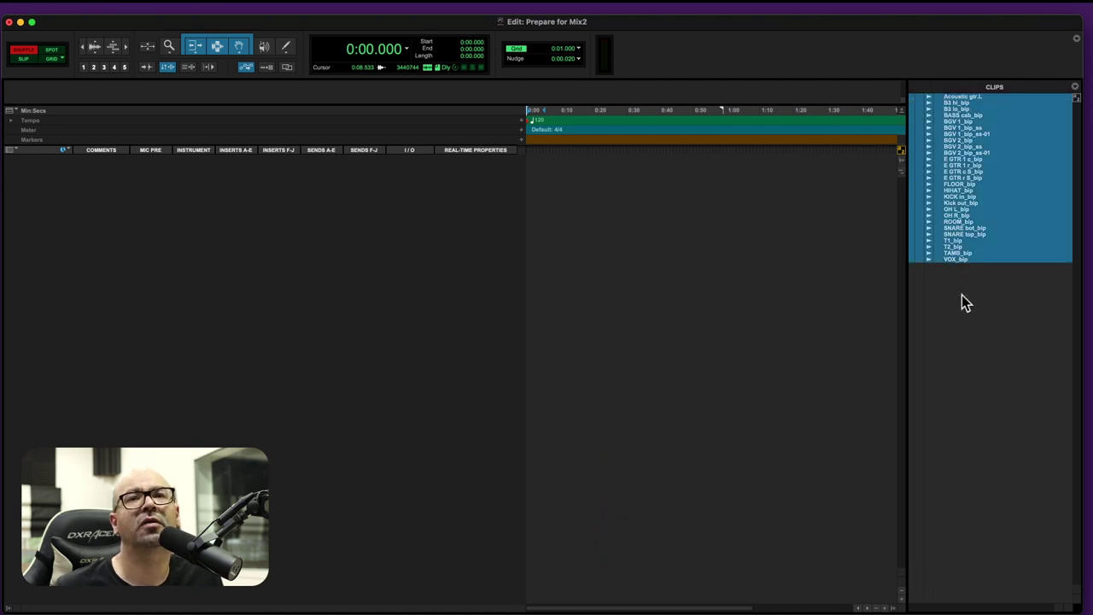
drag(950, 136, 596, 273)
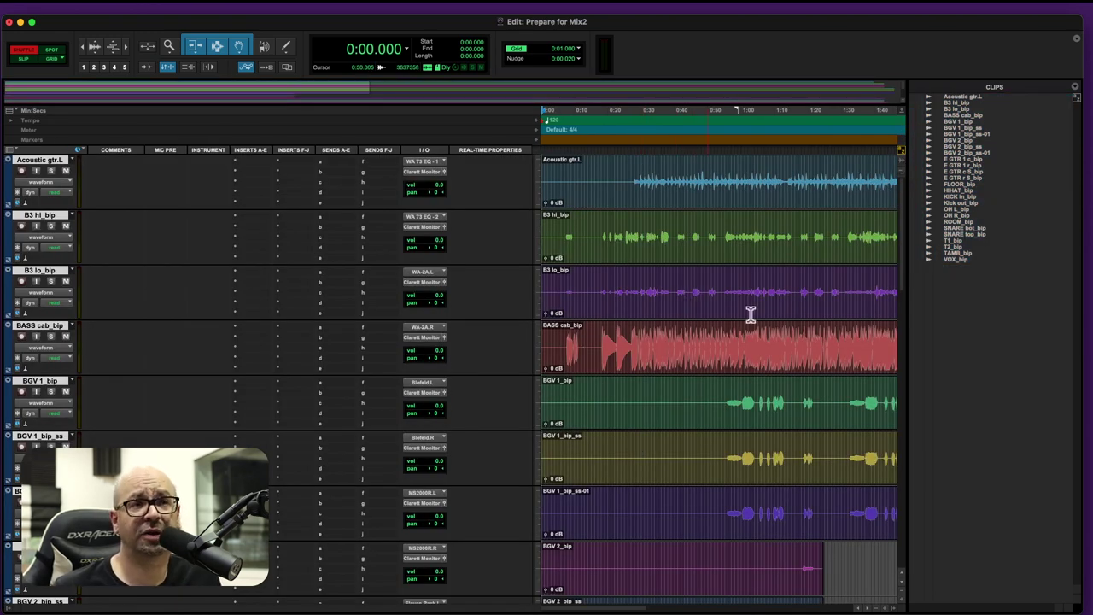
click(891, 605)
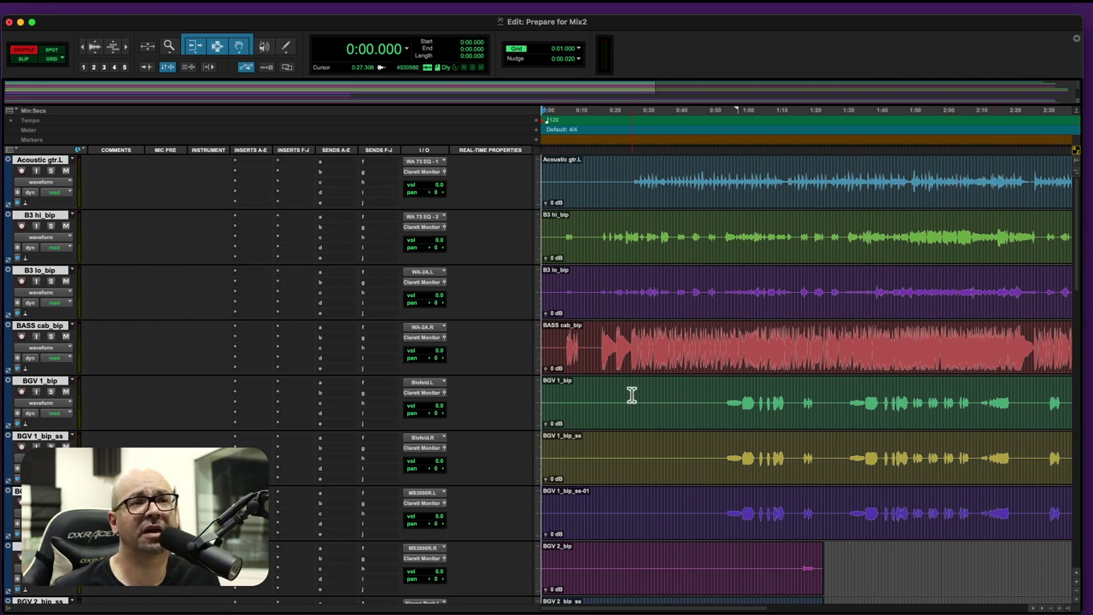
Select the whole Acoustic gtr.L clip and look through the imported tracks down to VOX_bip
key(super+a)
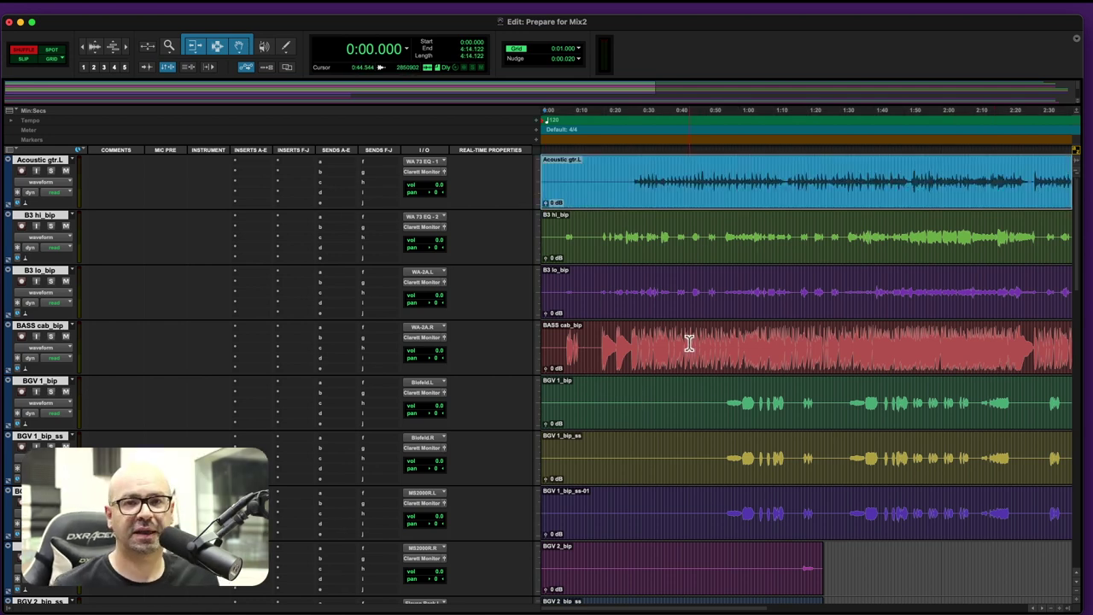
scroll(687, 341, down, 20)
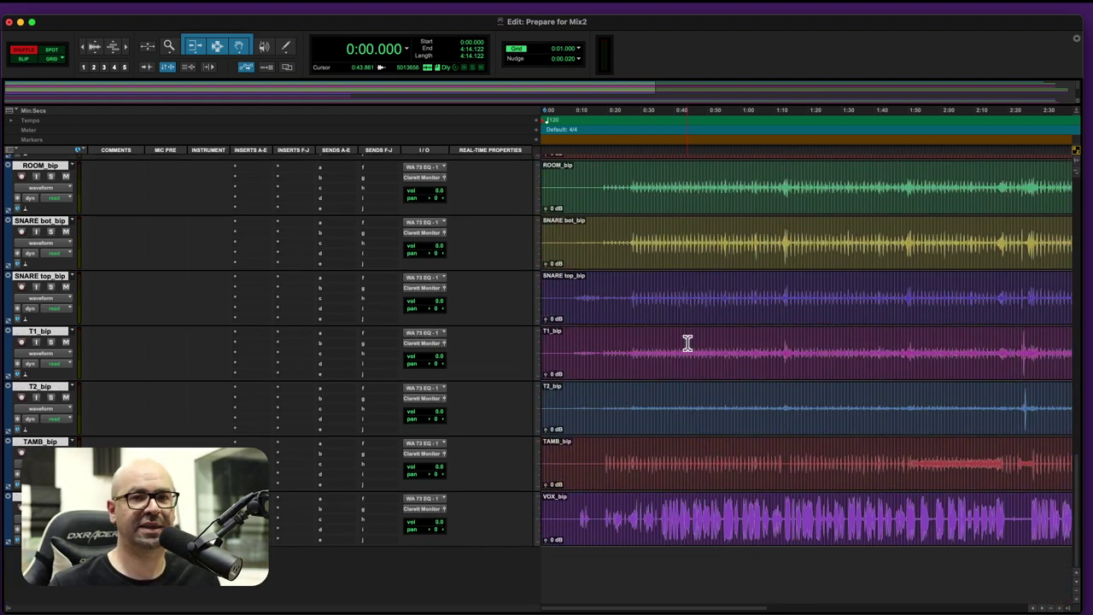
scroll(649, 449, up, 20)
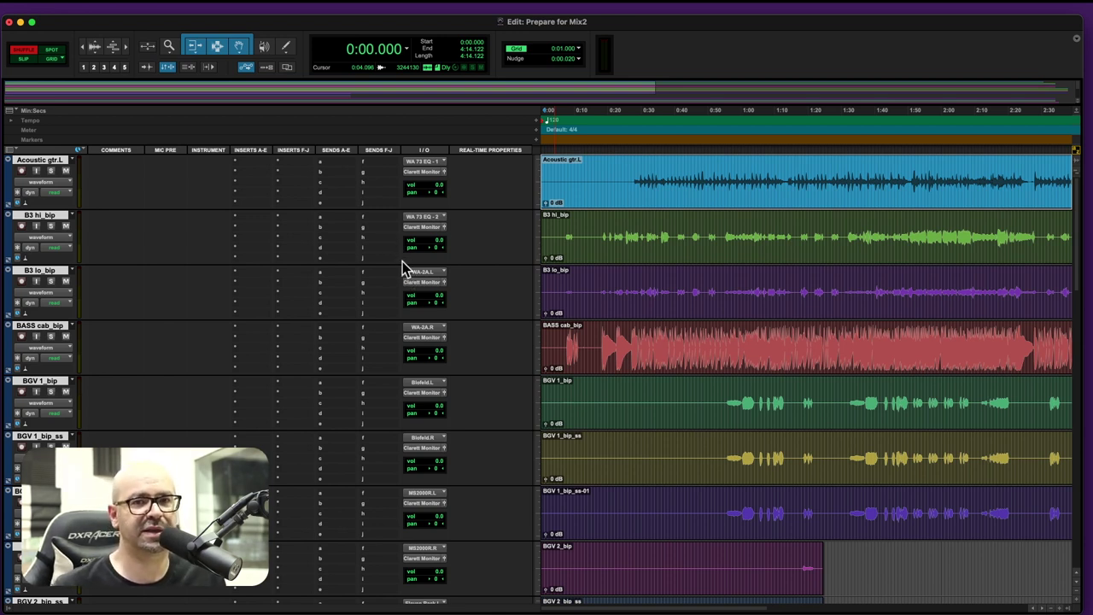
Hide the Comments, Mic Preamps, Instrument, Inserts F-J, Sends F-J and Real-Time Properties columns of the tracks
right_click(465, 151)
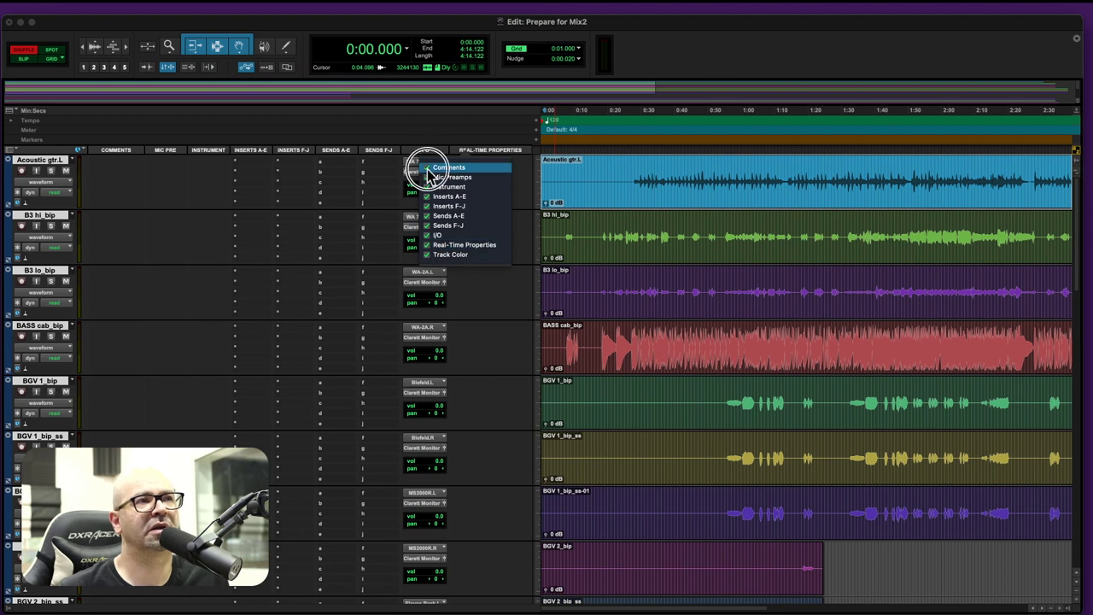
click(437, 168)
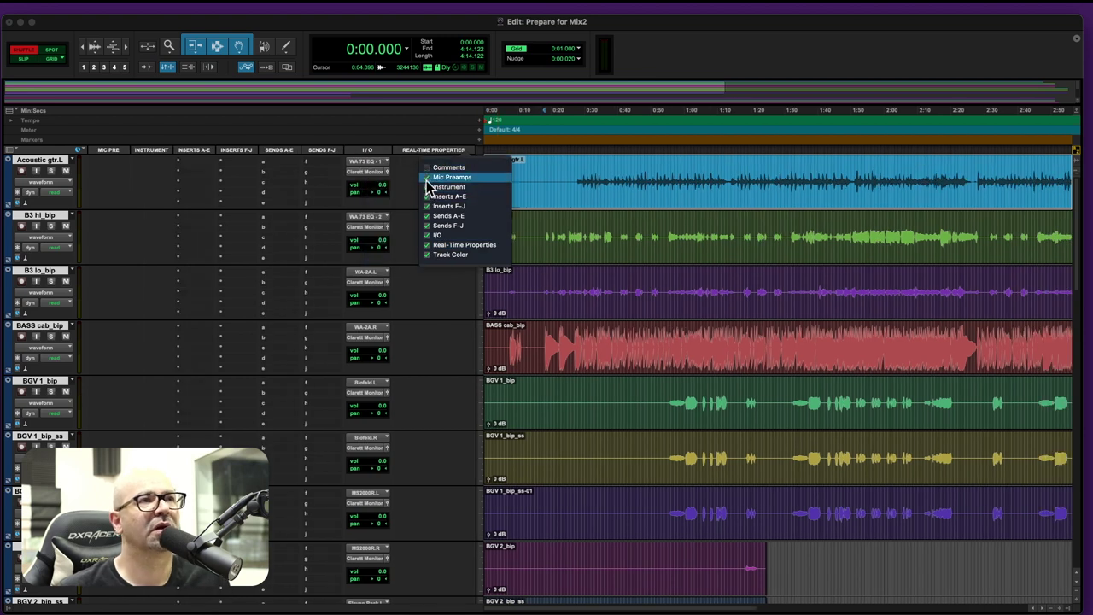
click(428, 179)
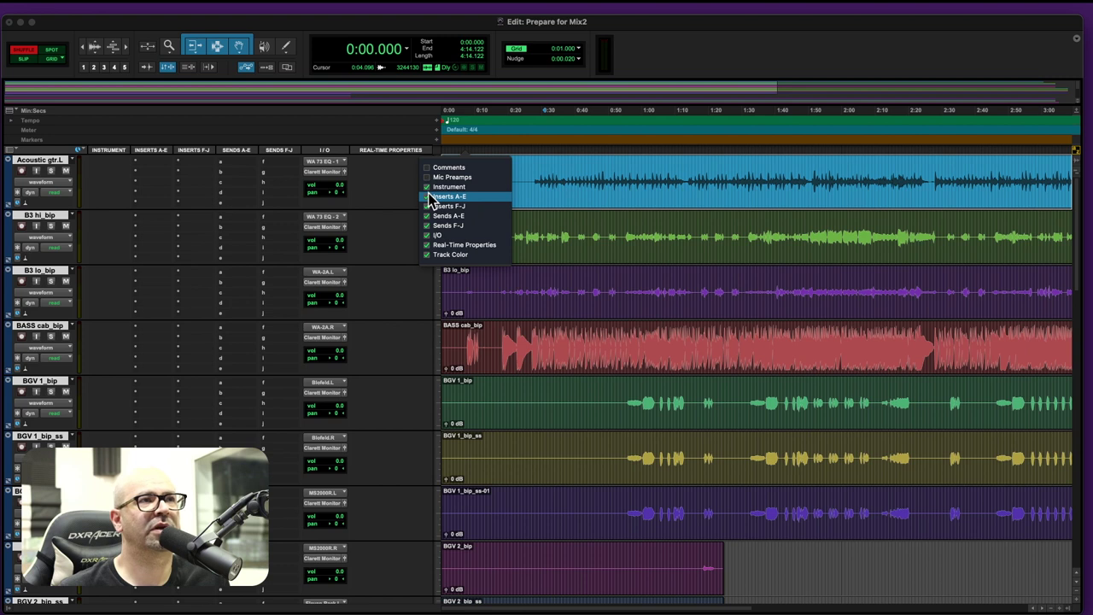
click(426, 187)
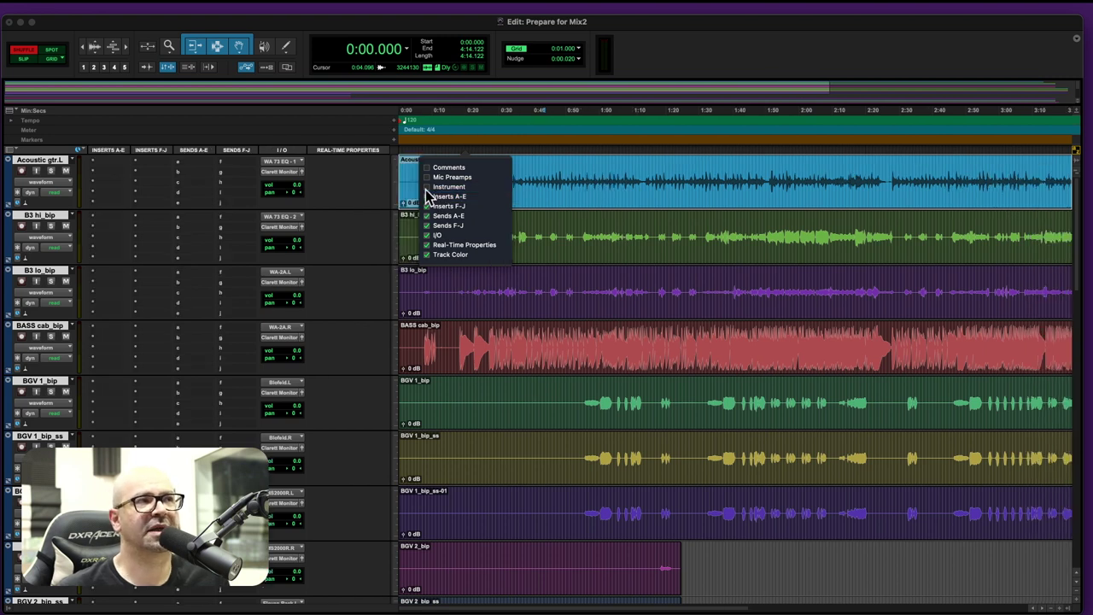
click(427, 236)
click(428, 236)
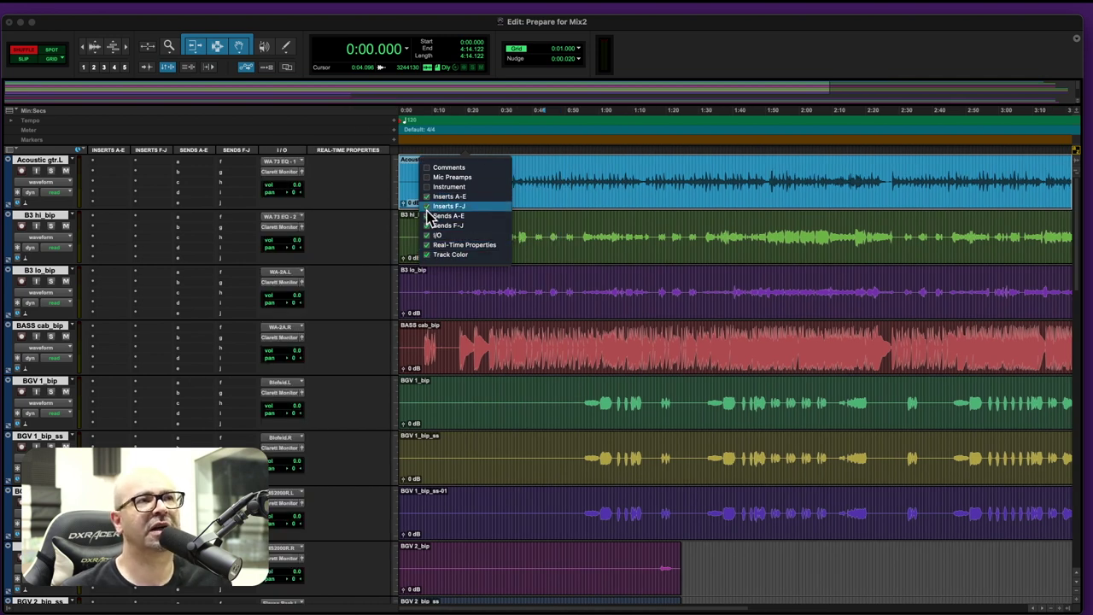
click(429, 206)
click(428, 225)
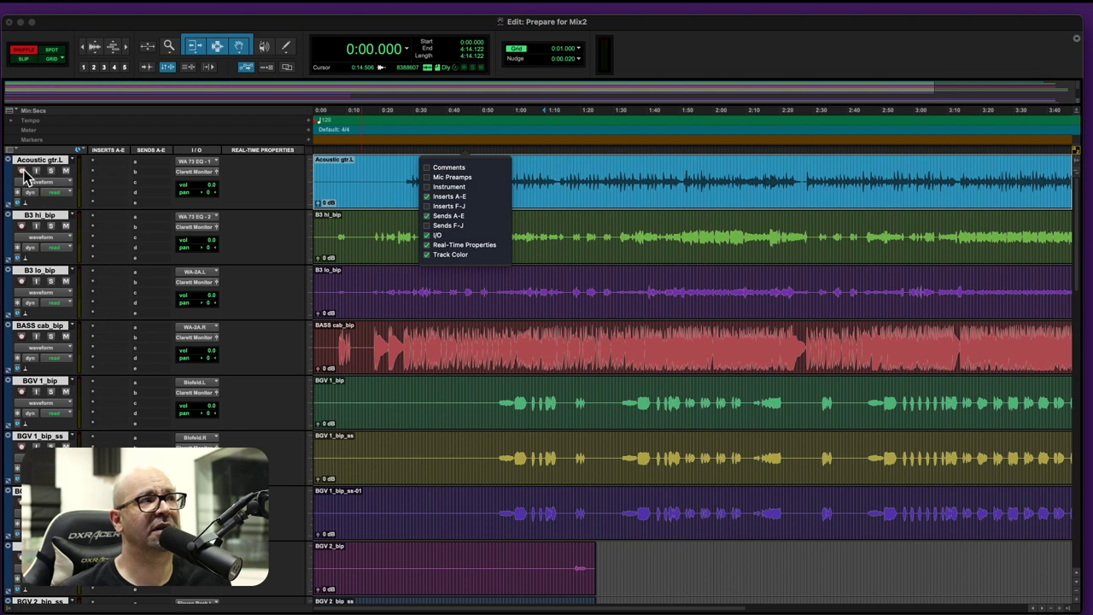
click(427, 245)
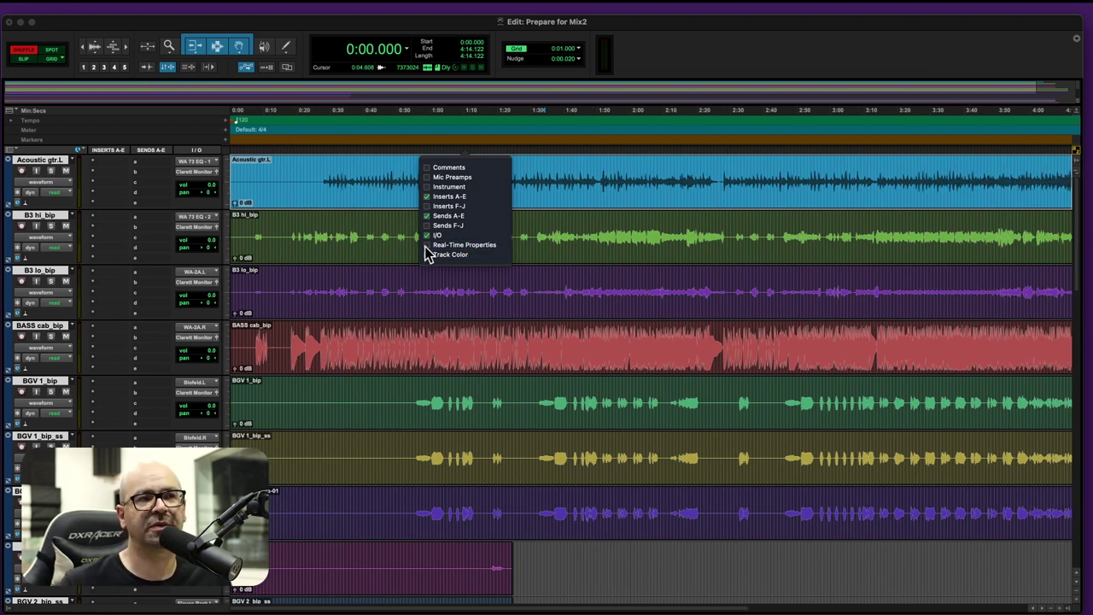
click(442, 370)
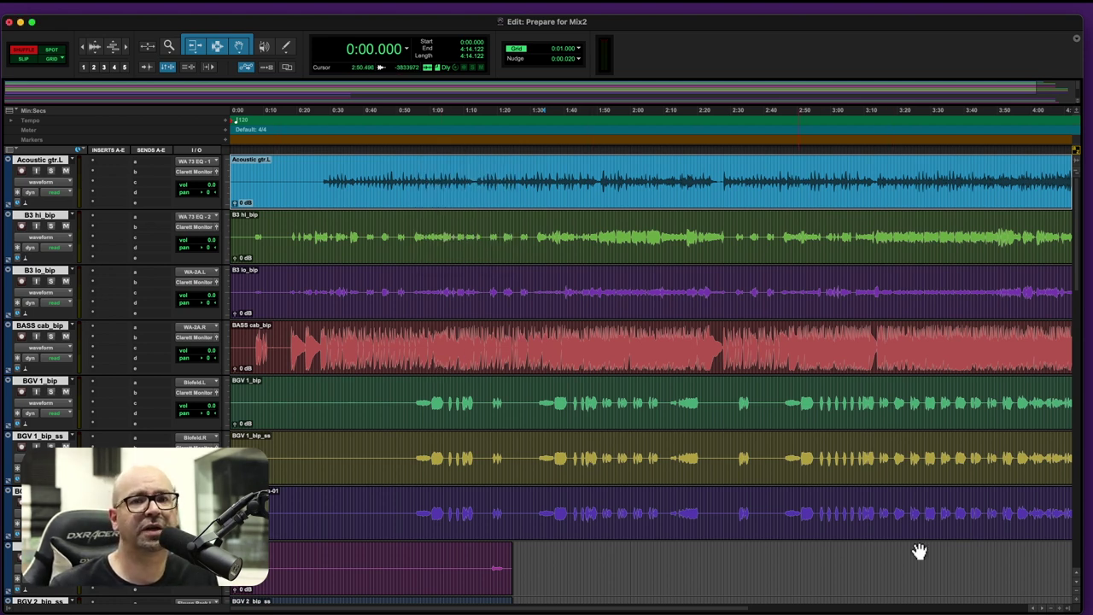
Reduce the height of all tracks by one size so that more of them fit in the view
click(1078, 596)
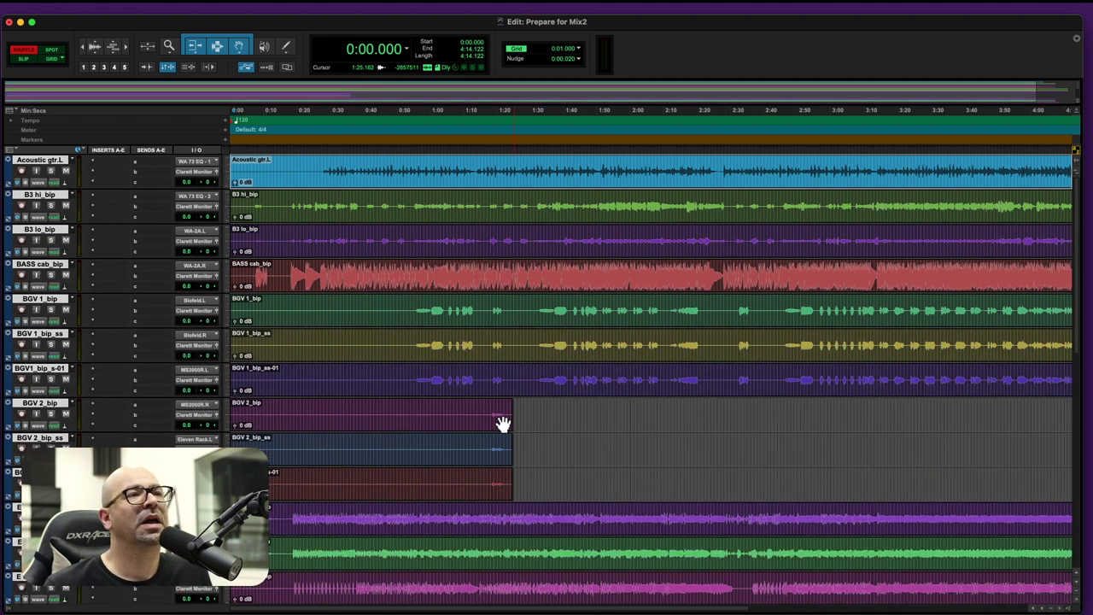
click(1048, 610)
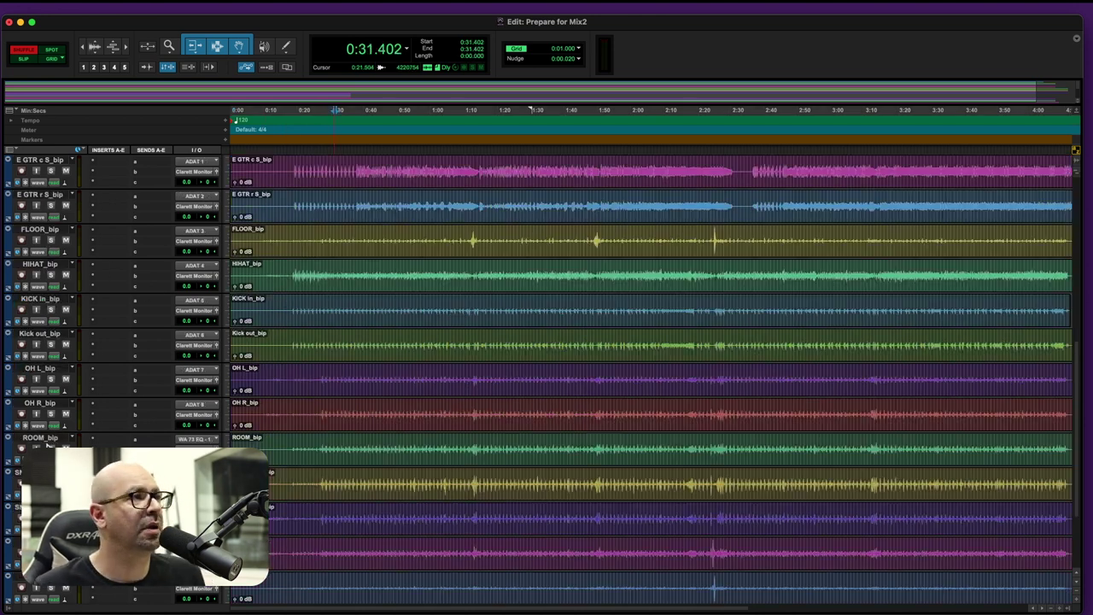
Move the drum and percussion tracks from FLOOR_bip to TAMB_bip together to the top of the session
scroll(49, 341, up, 1)
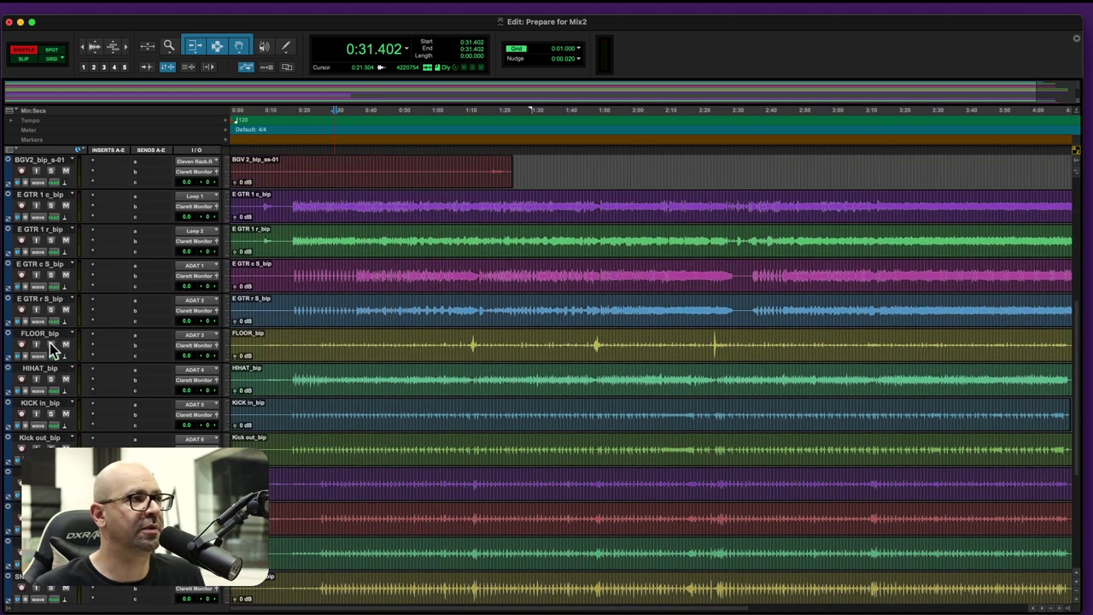
shift+click(49, 334)
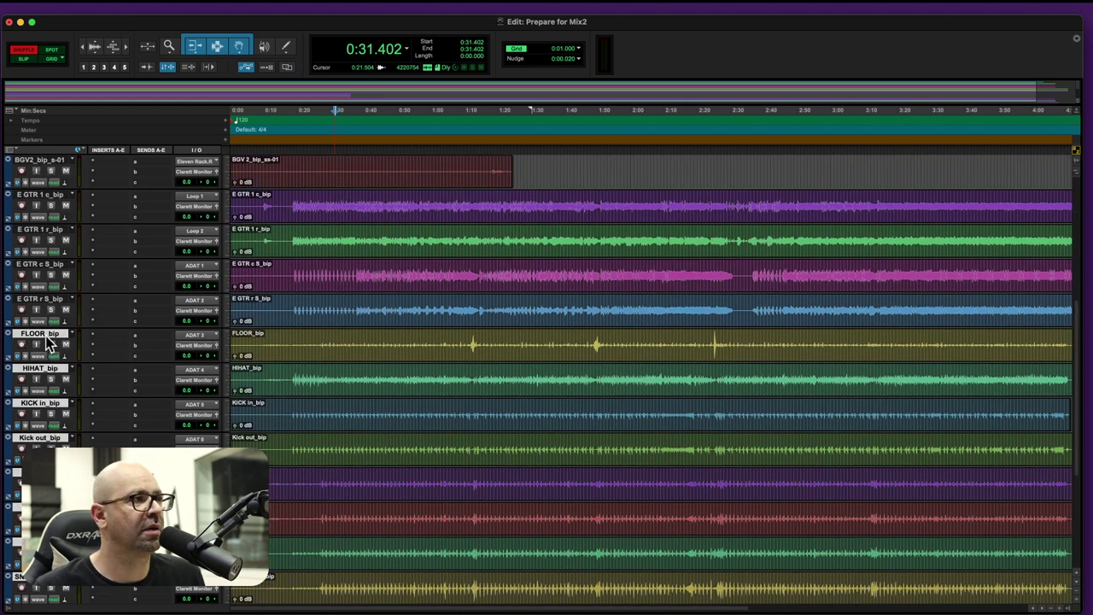
drag(42, 336, 49, 167)
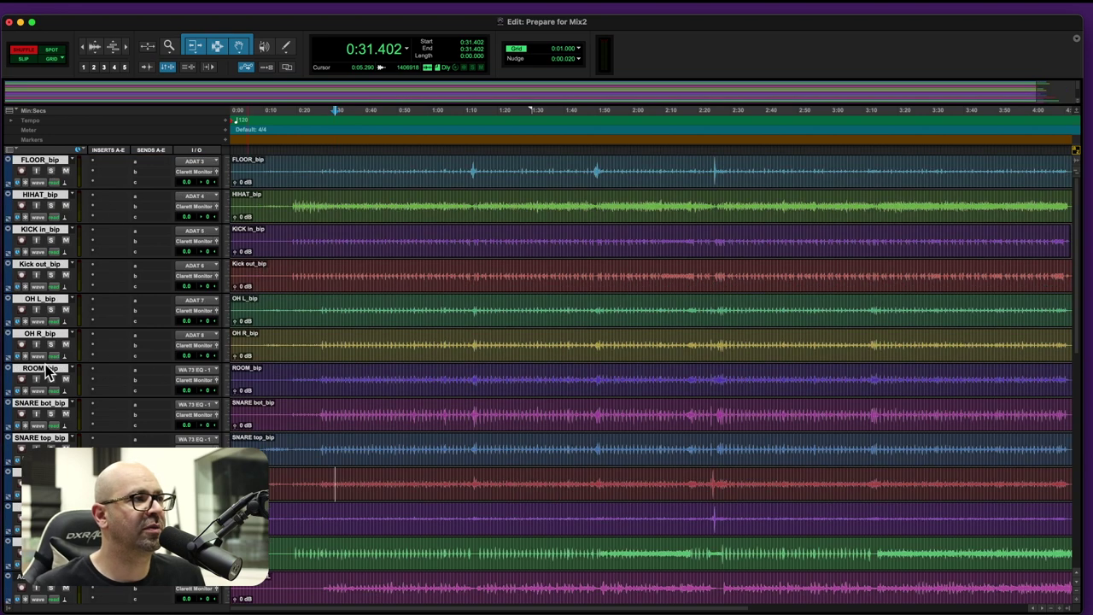
Move the BASS cab_bip track up so it sits directly below TAMB_bip
scroll(47, 381, down, 6)
scroll(48, 381, down, 6)
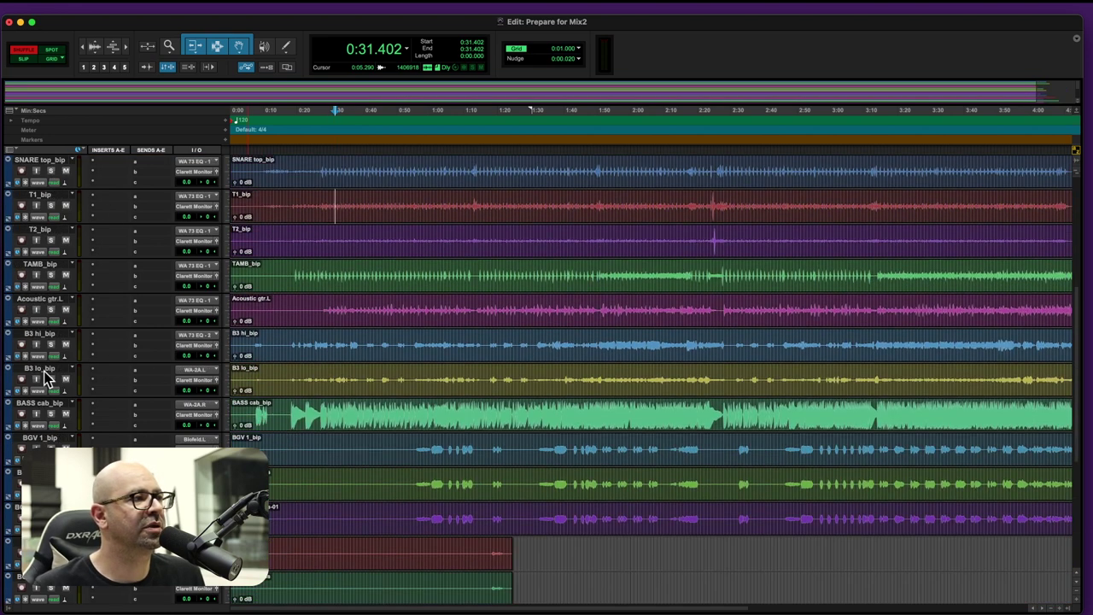
click(53, 265)
scroll(49, 264, up, 12)
drag(53, 268, 48, 415)
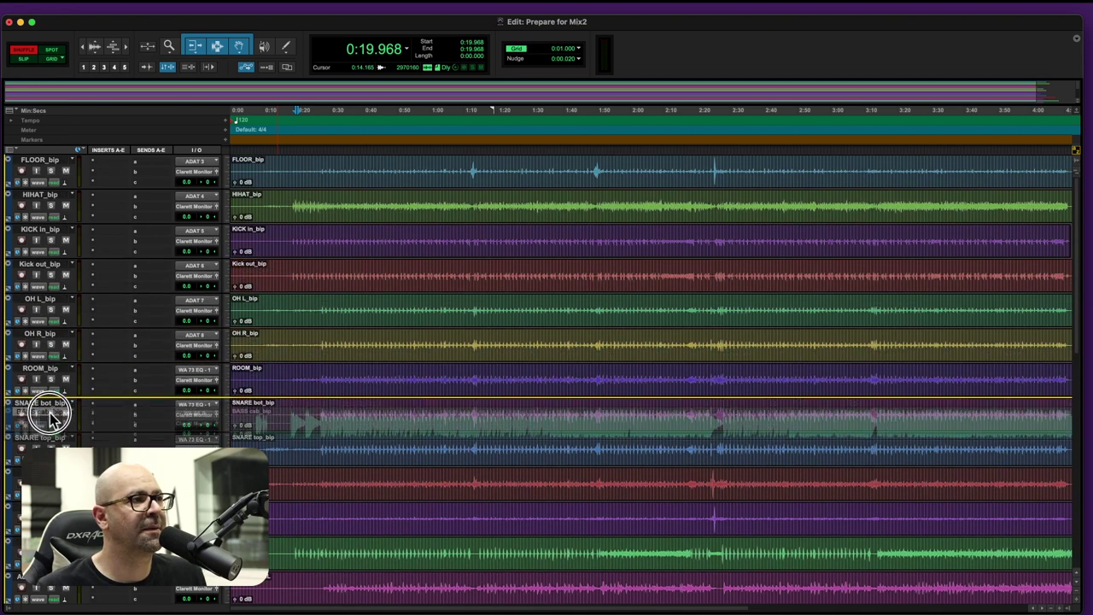
Move the four E GTR tracks together to sit directly below BASS cab_bip
scroll(49, 415, down, 9)
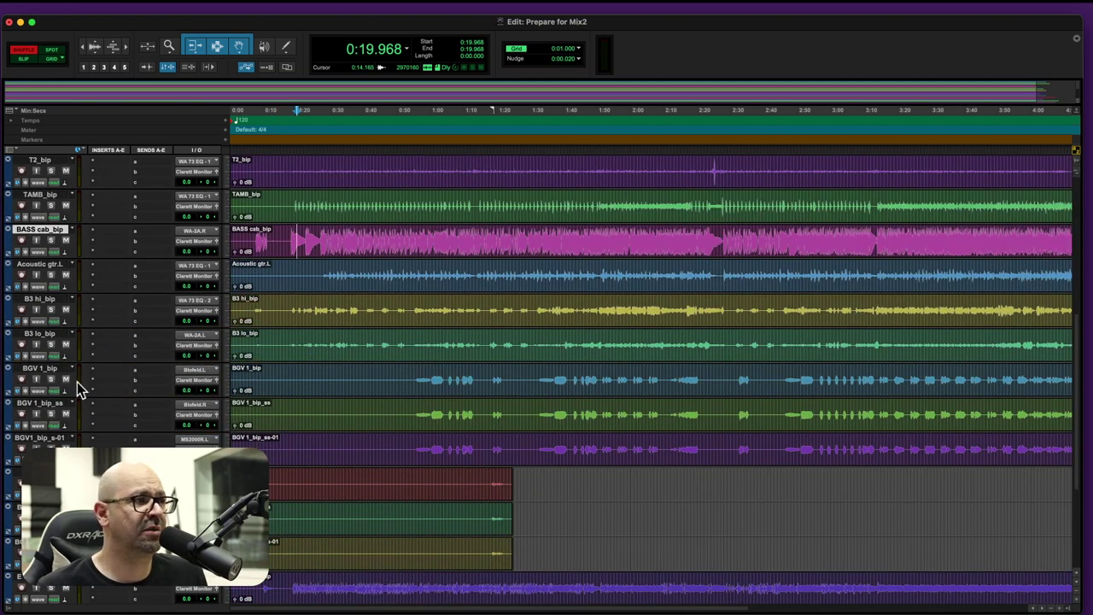
scroll(68, 415, down, 2)
scroll(68, 415, down, 2)
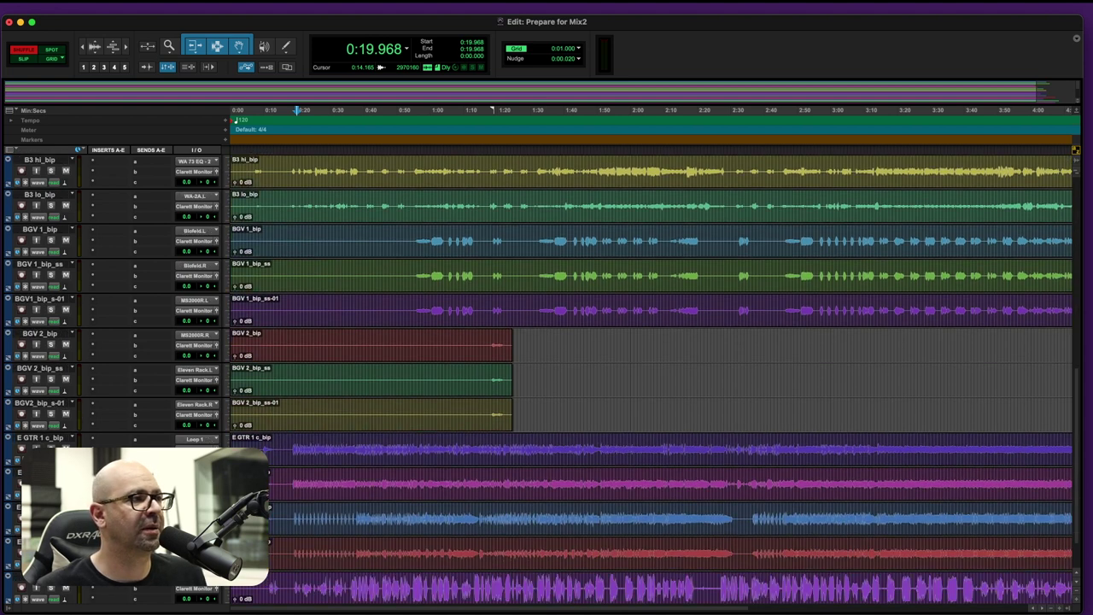
scroll(60, 512, down, 2)
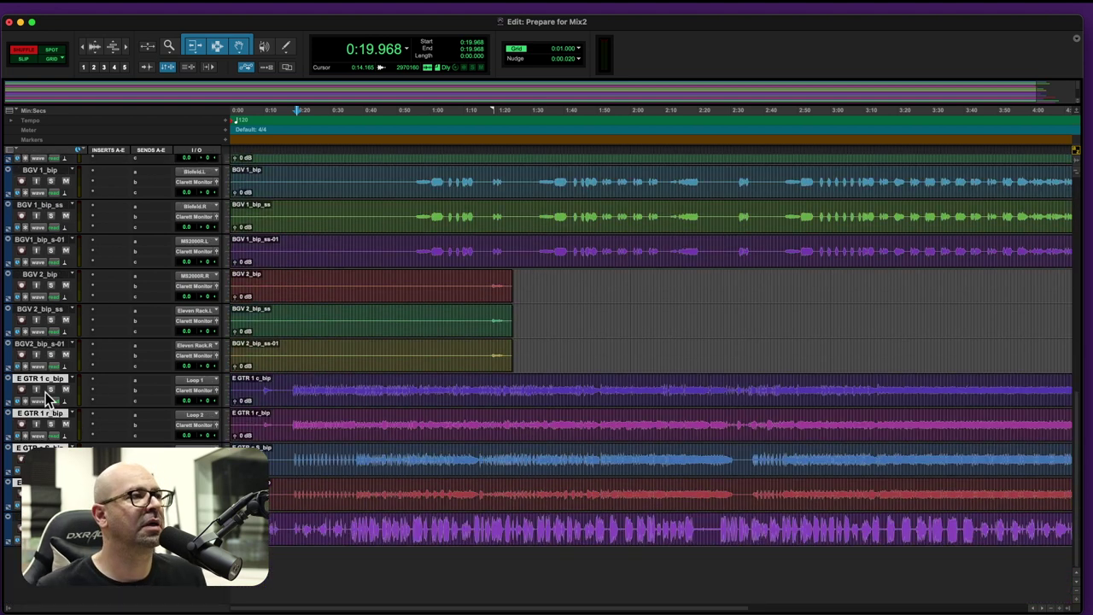
drag(43, 384, 61, 339)
scroll(42, 371, up, 8)
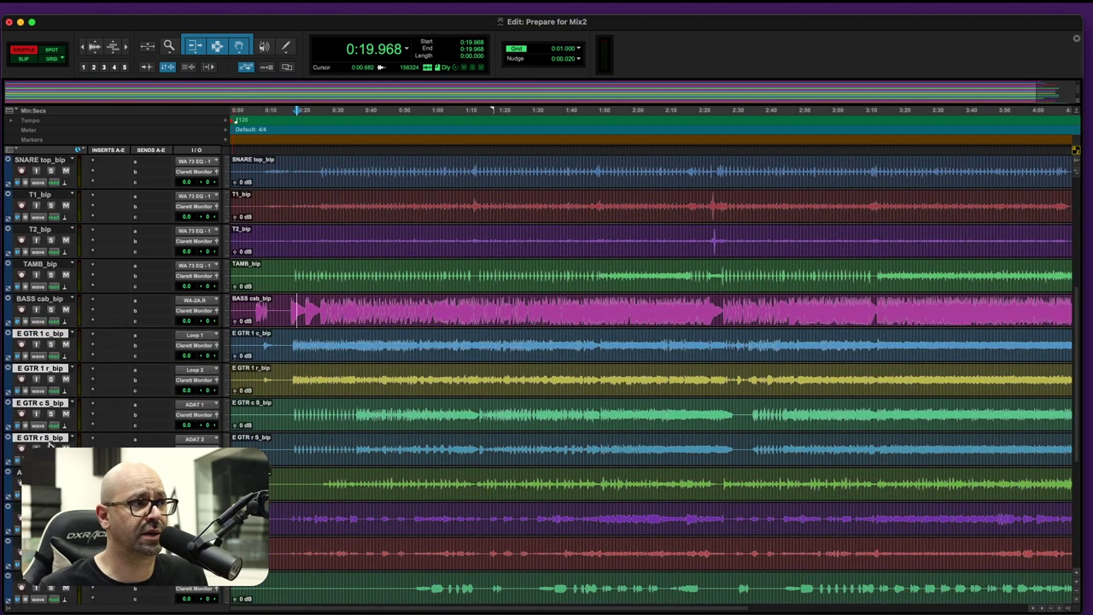
Solo the B3 hi_bip and B3 lo_bip tracks below Acoustic gtr.L and audition them from about 0:24.7
click(34, 472)
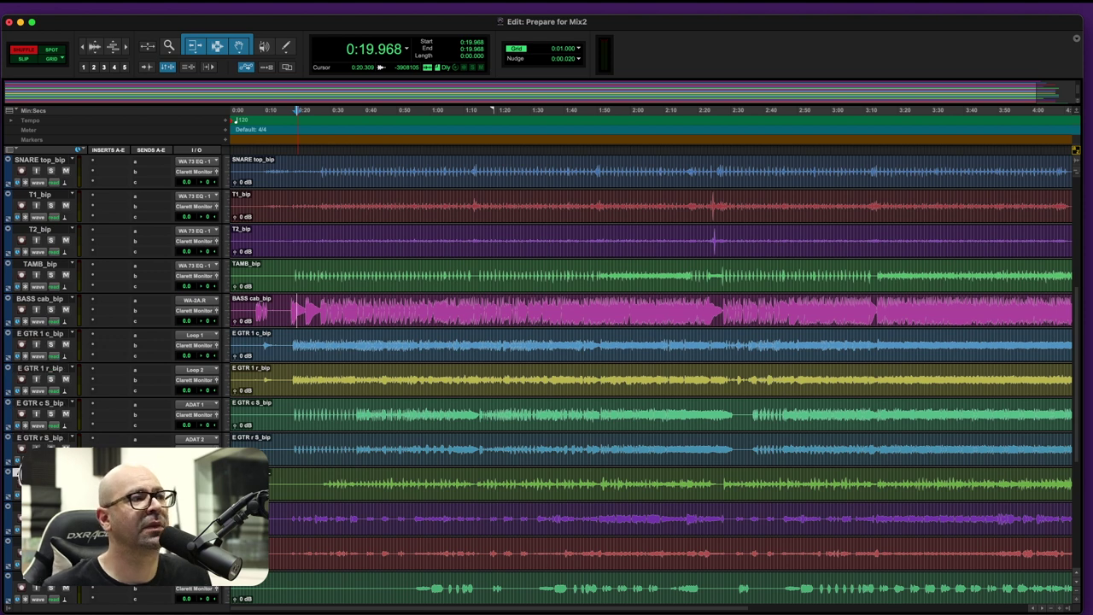
scroll(546, 375, down, 3)
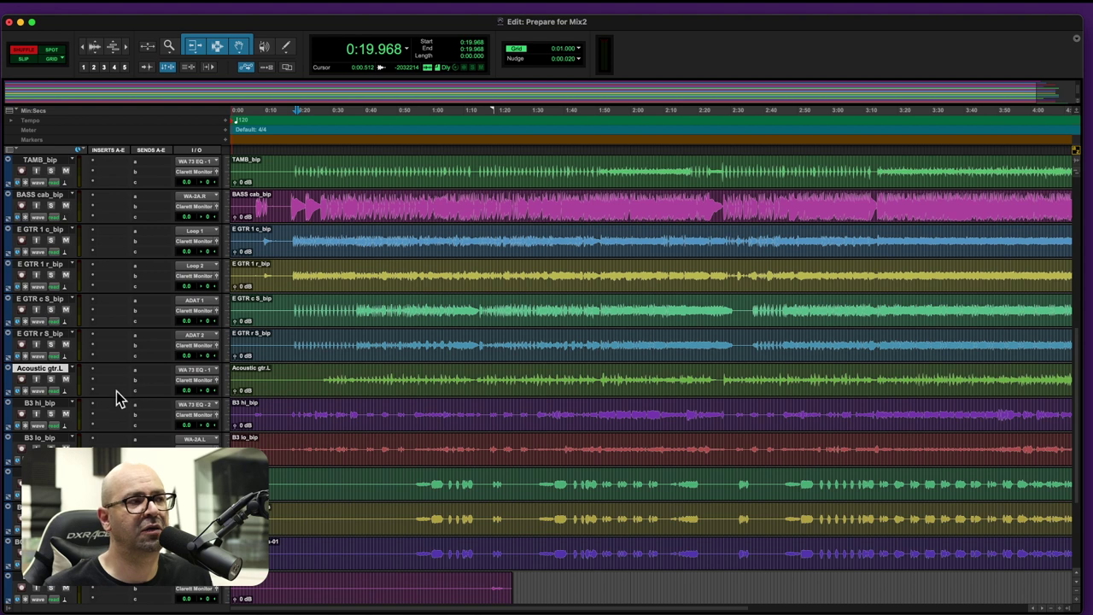
click(40, 403)
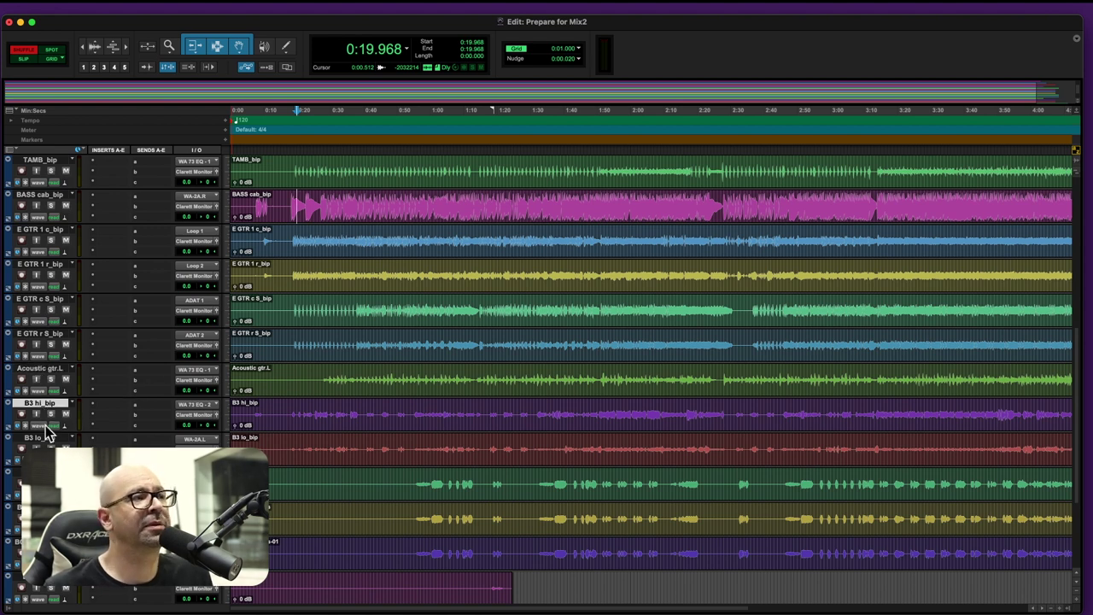
shift+click(39, 437)
key(shift+s)
key(space)
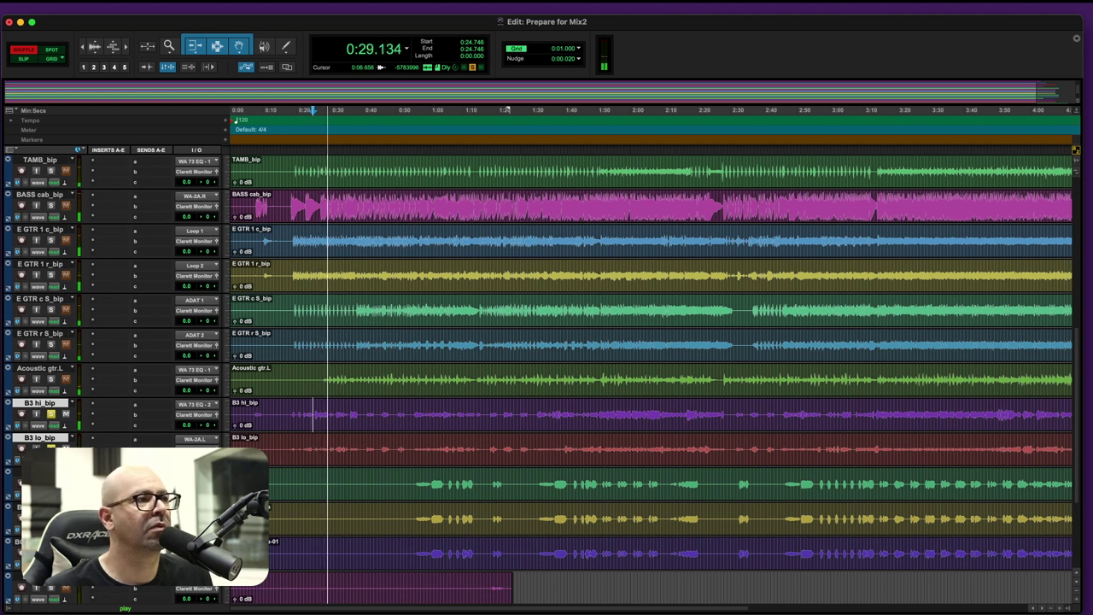
key(space)
Select the BGV 1_bip track and review the order of the background vocal and VOX tracks at the session's end
scroll(505, 110, down, 2)
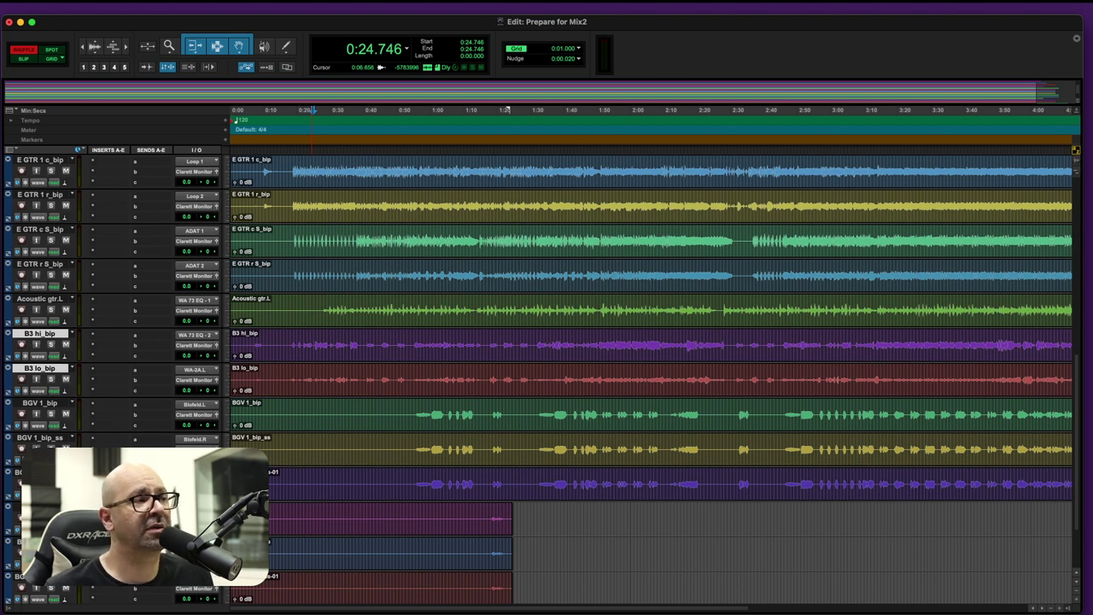
scroll(506, 110, down, 3)
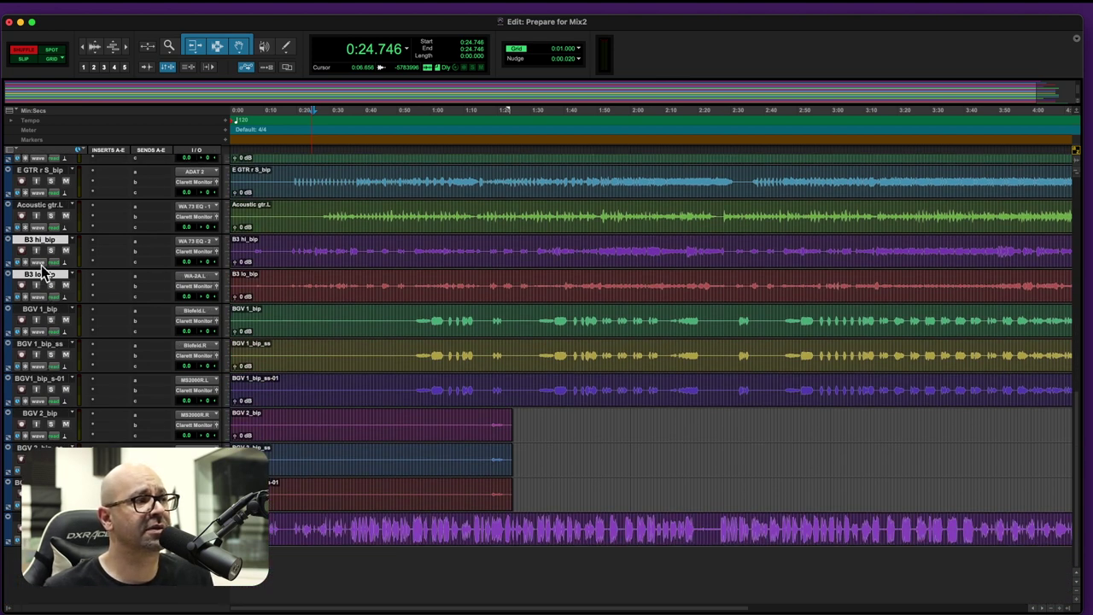
click(45, 310)
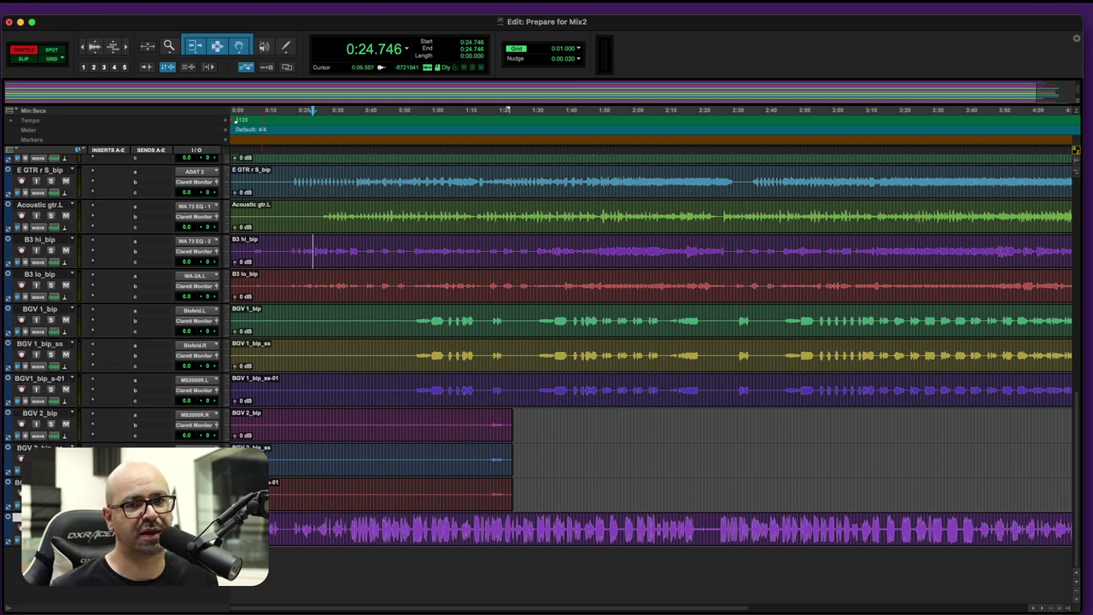
Color the drum and percussion tracks from FLOOR_bip through TAMB_bip red
scroll(649, 375, up, 10)
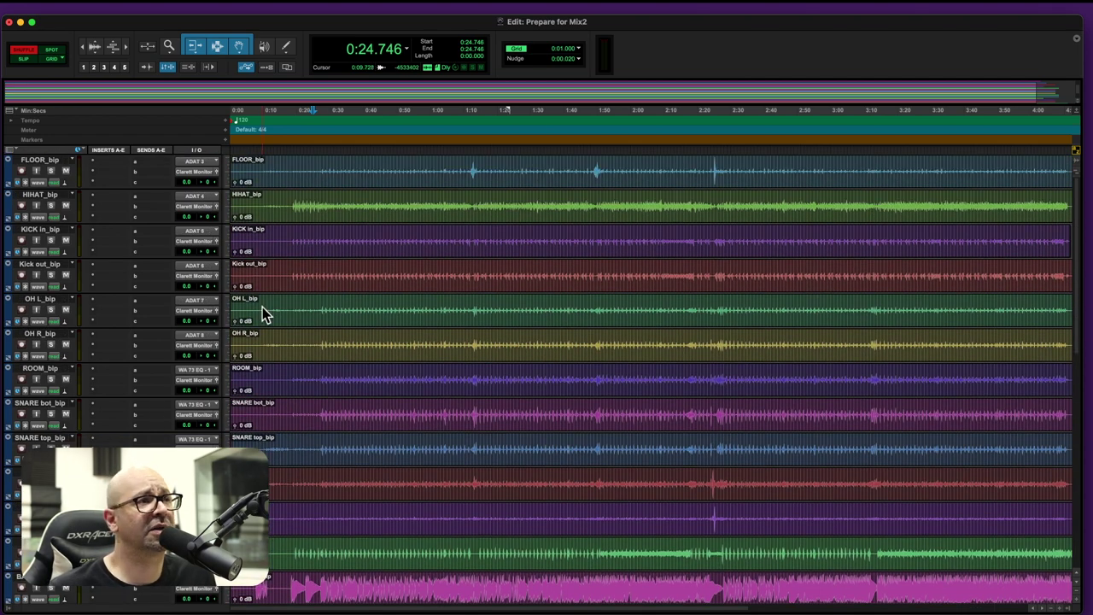
scroll(265, 359, down, 10)
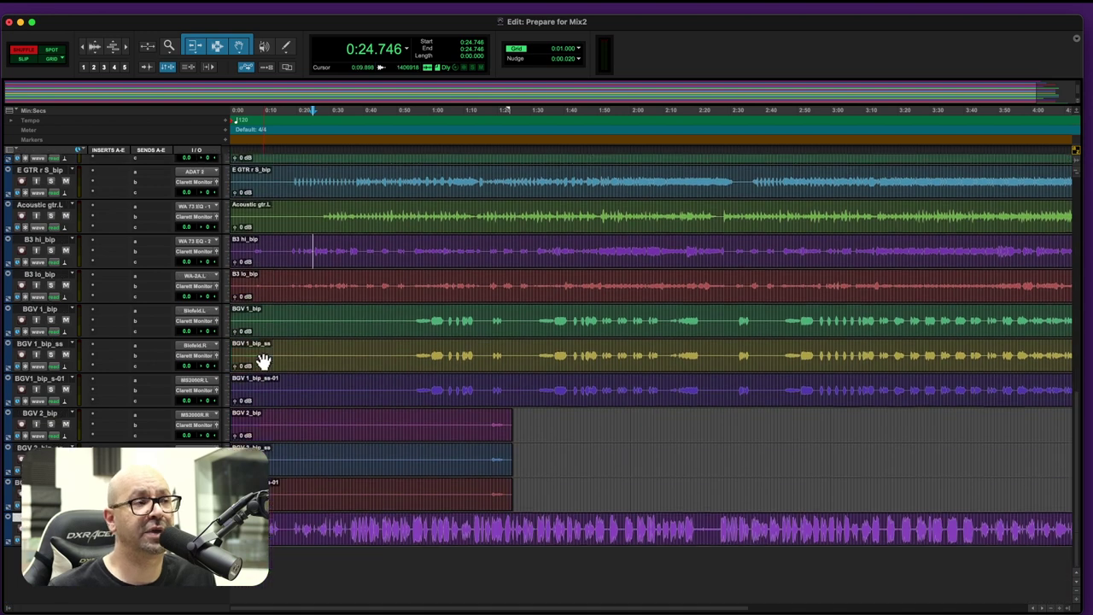
scroll(263, 363, up, 6)
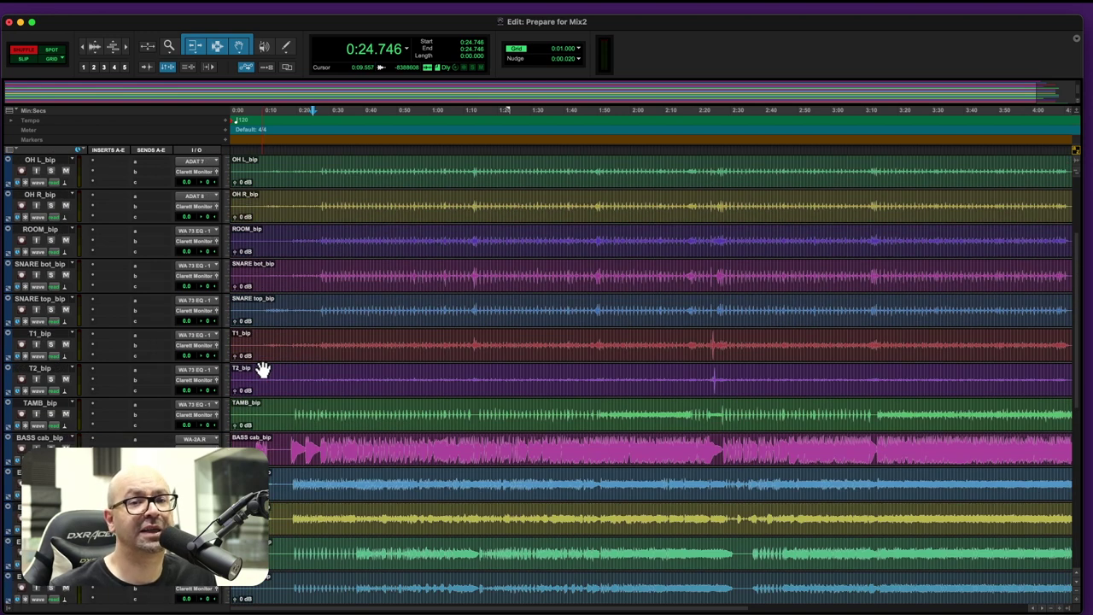
scroll(263, 368, up, 4)
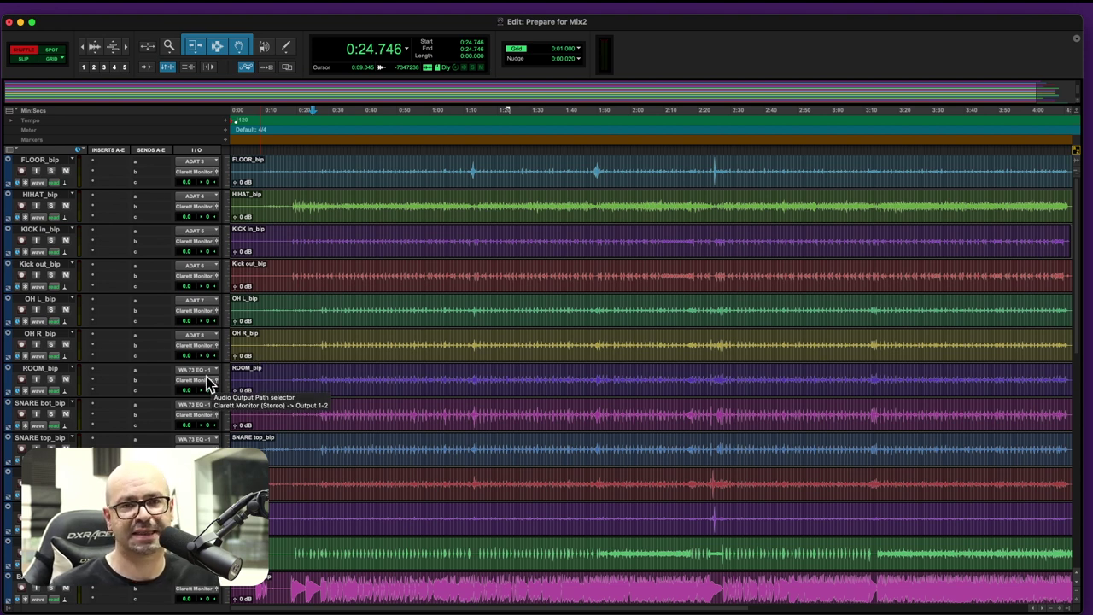
click(42, 160)
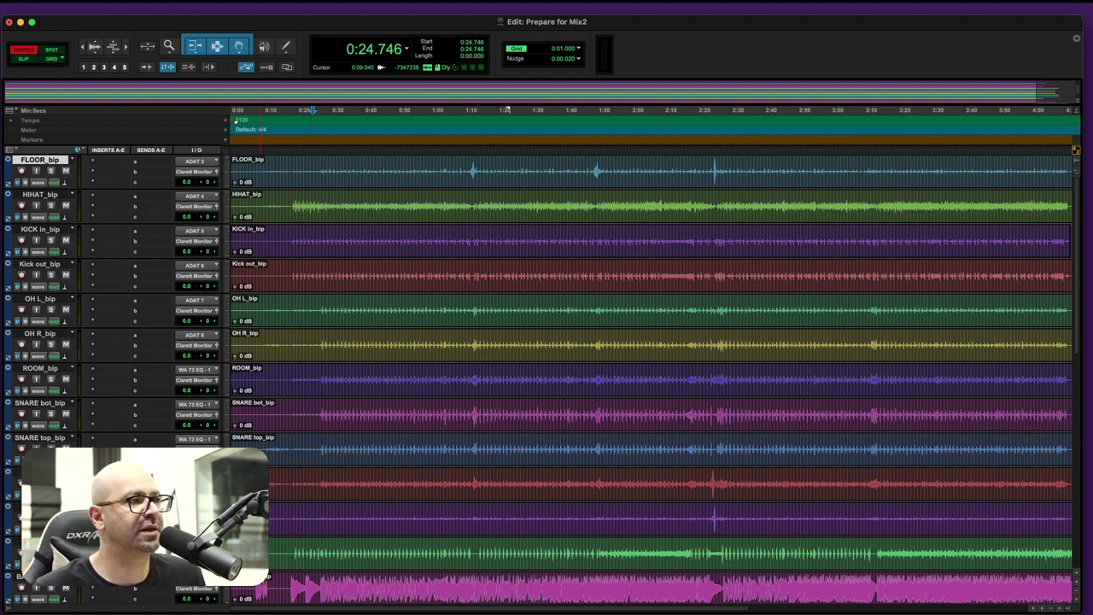
shift+click(35, 576)
drag(214, 10, 480, 214)
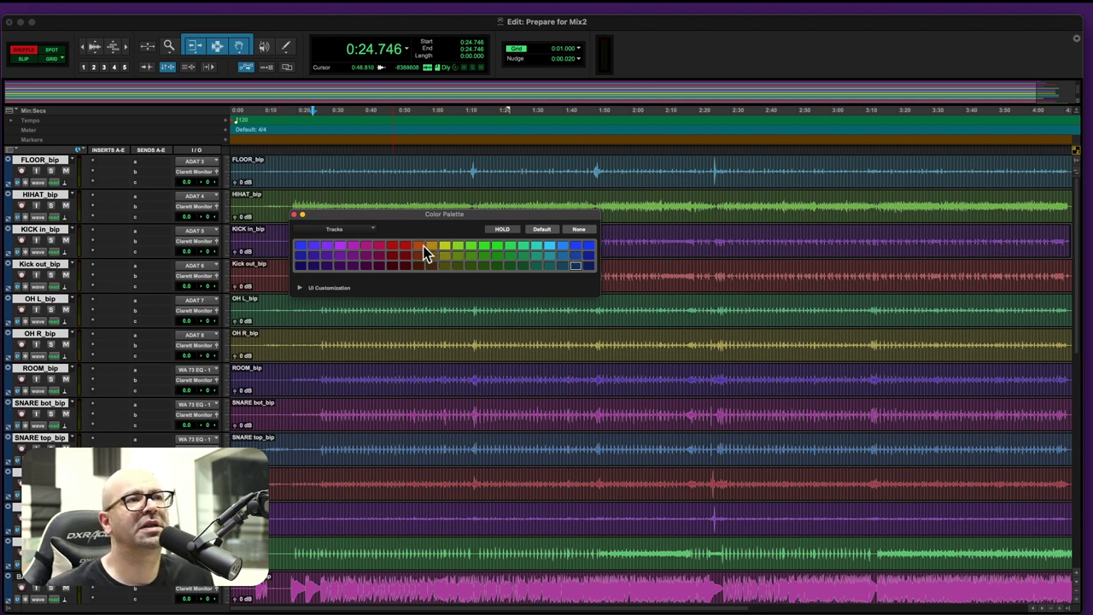
click(421, 248)
click(396, 247)
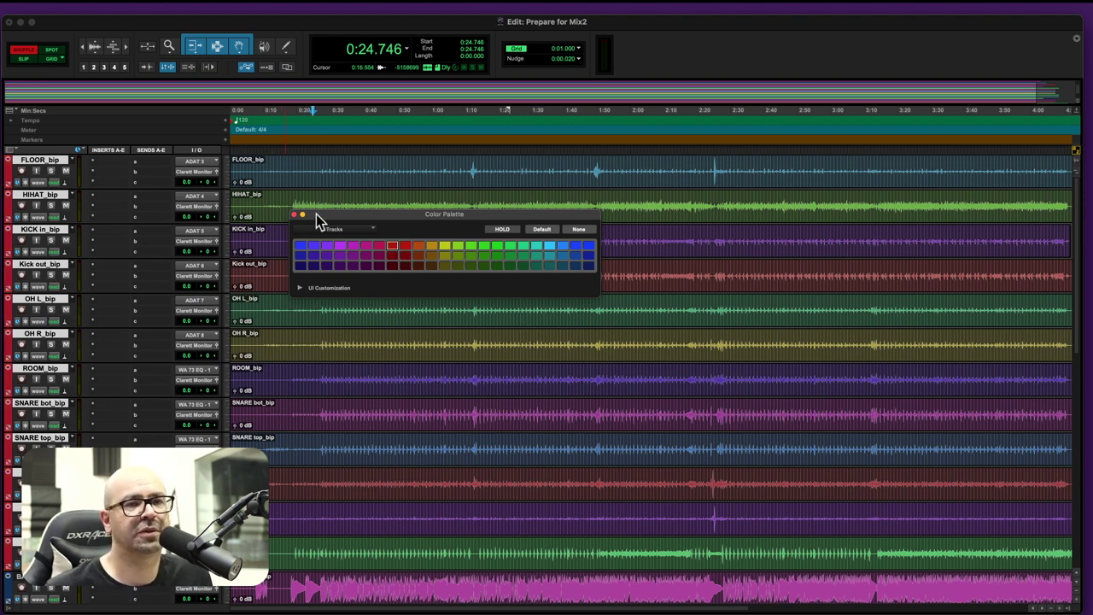
Color the BASS cab_bip track dark orange
scroll(107, 440, down, 5)
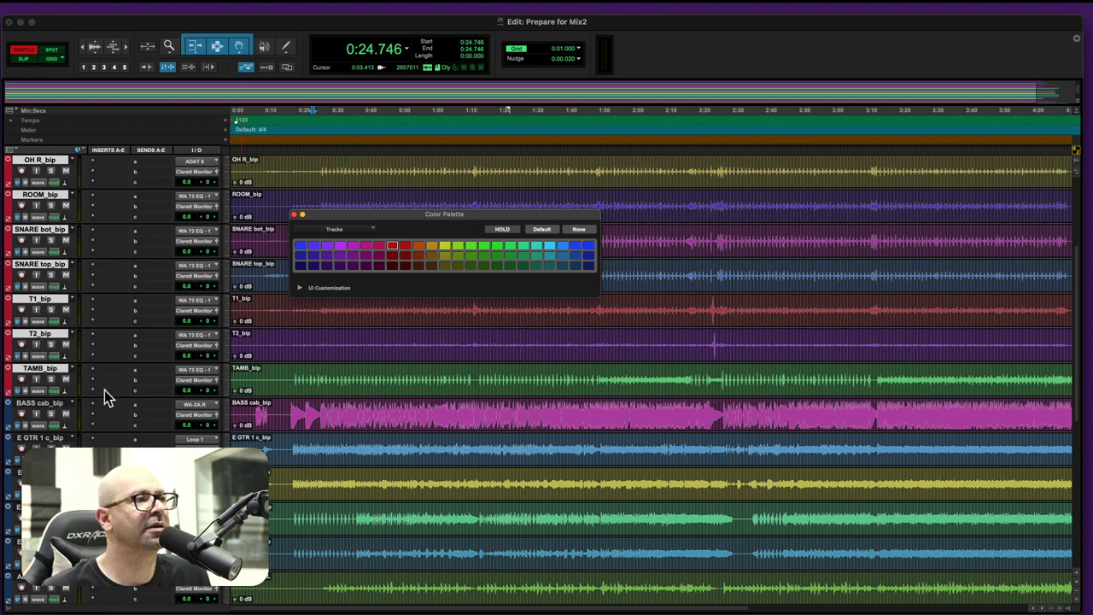
shift+click(38, 403)
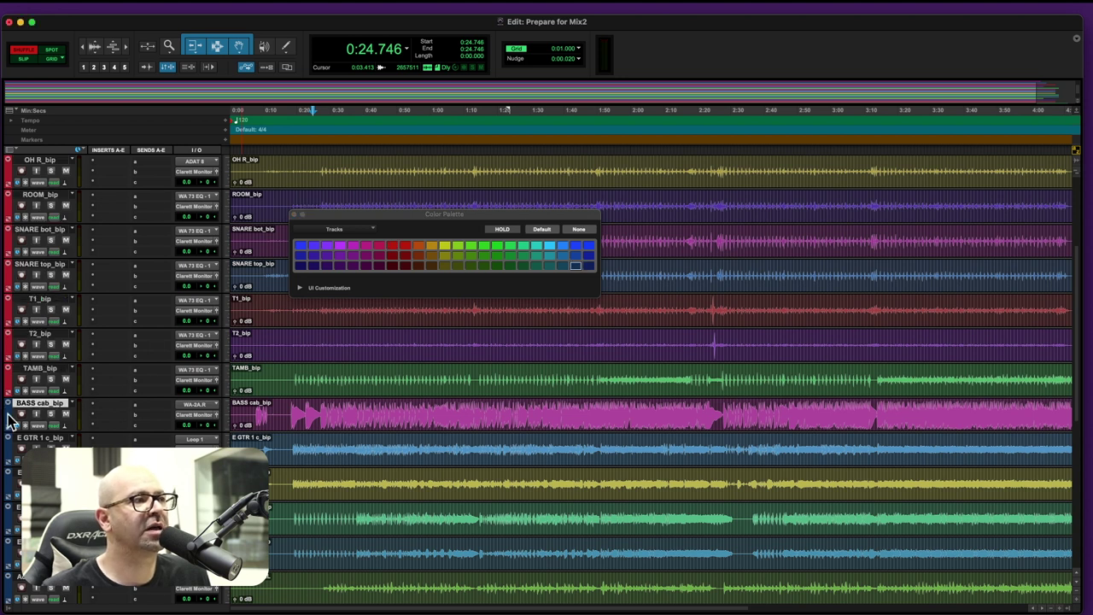
click(468, 250)
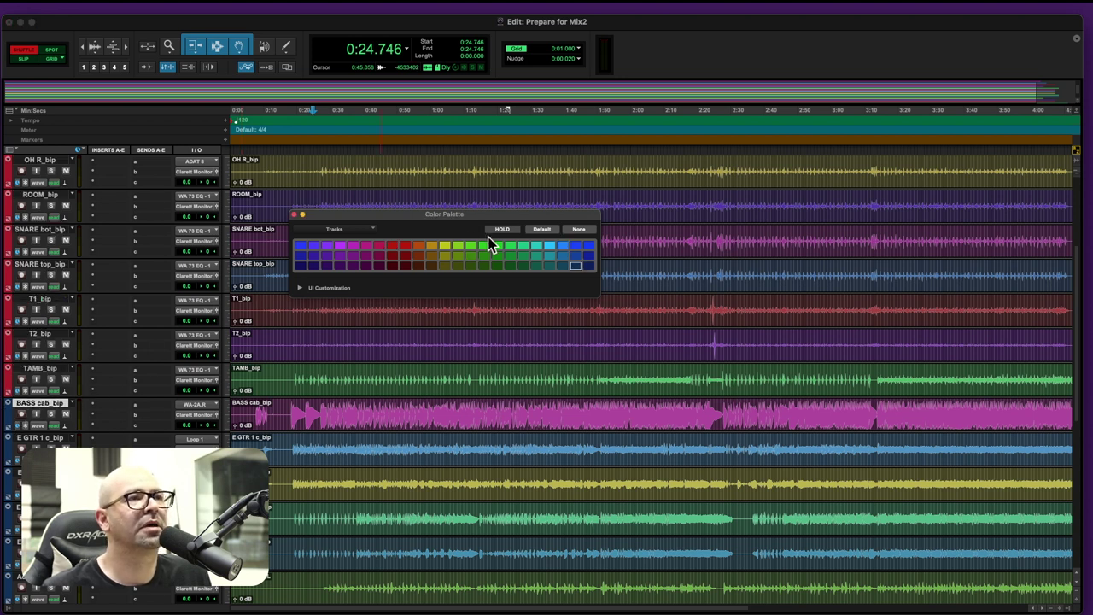
click(474, 250)
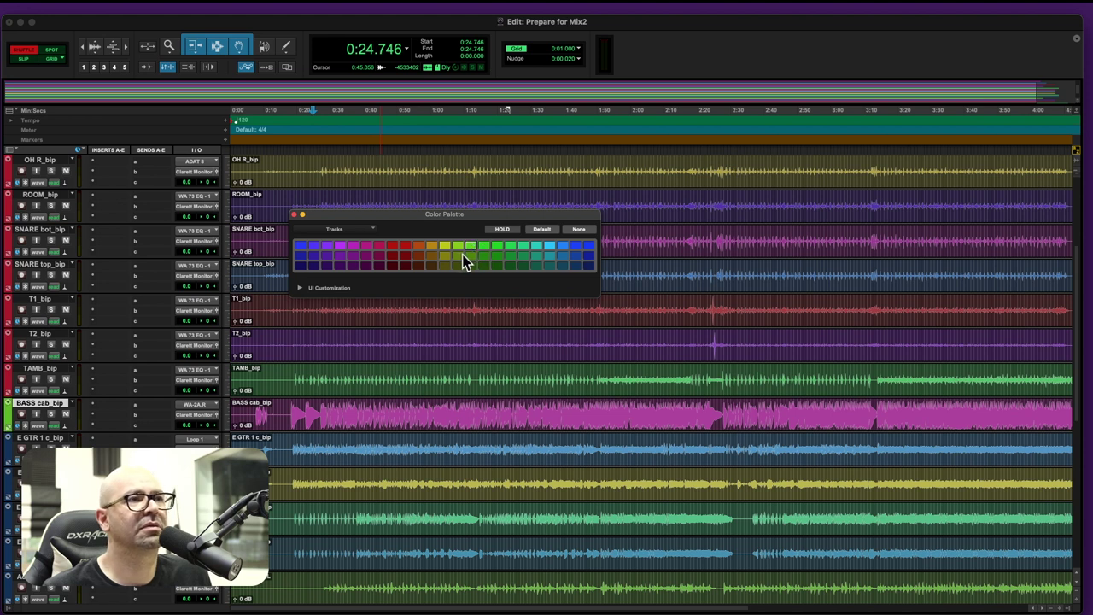
Color the guitar tracks from E GTR 1 c_bip through Acoustic gtr.L green
scroll(85, 418, down, 3)
click(38, 335)
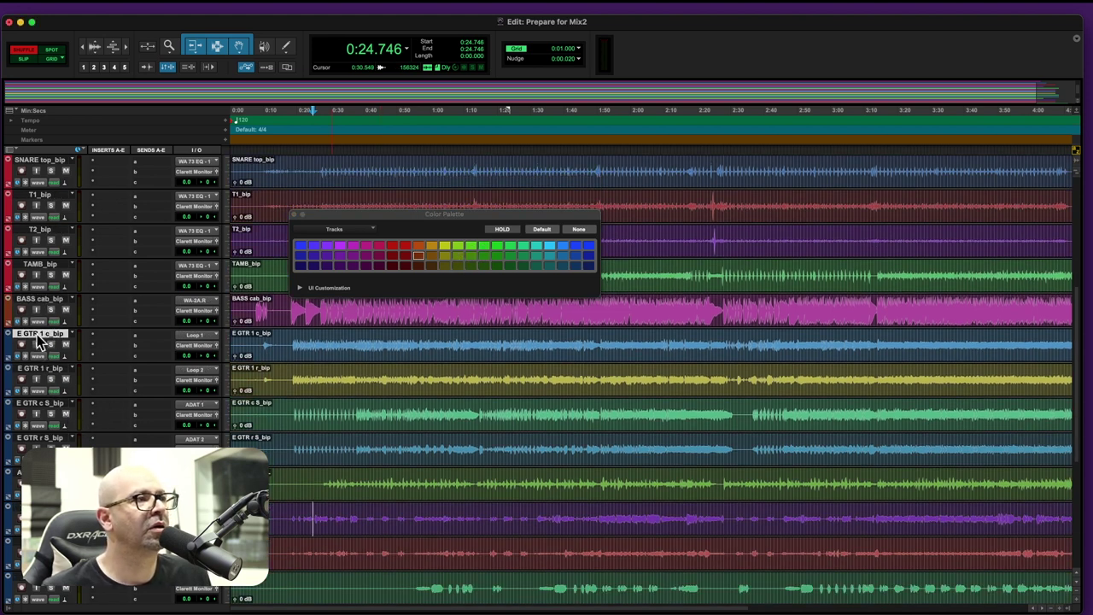
scroll(19, 354, down, 3)
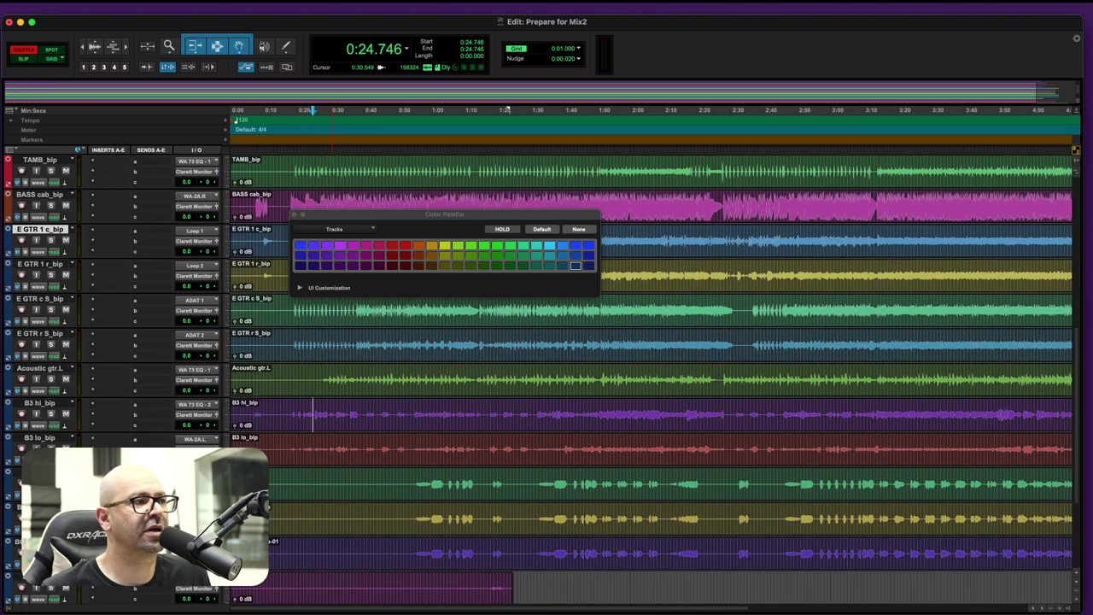
shift+click(53, 335)
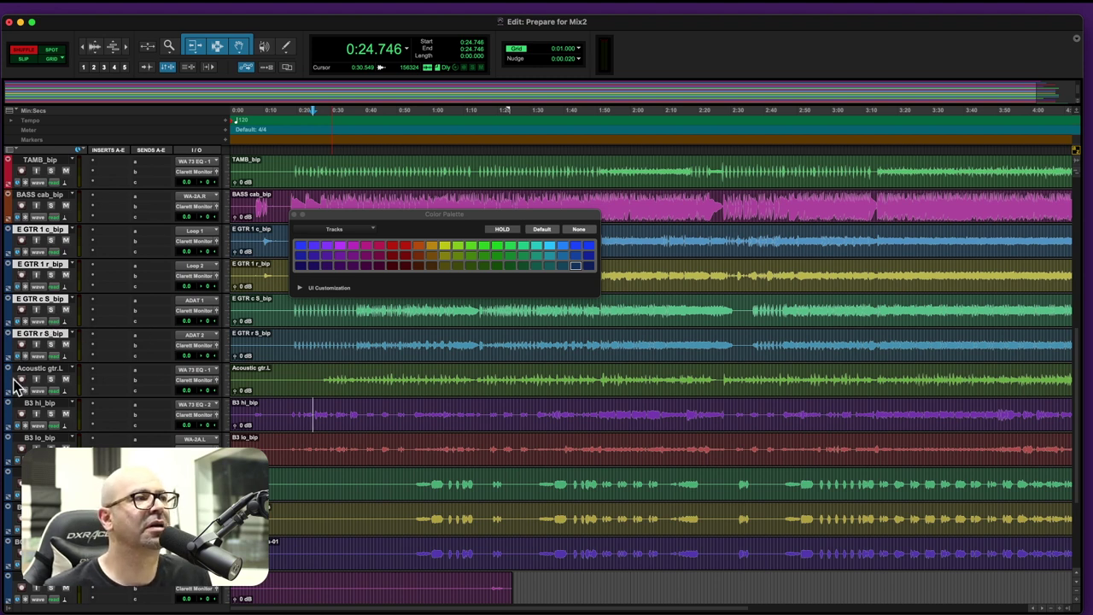
shift+click(38, 369)
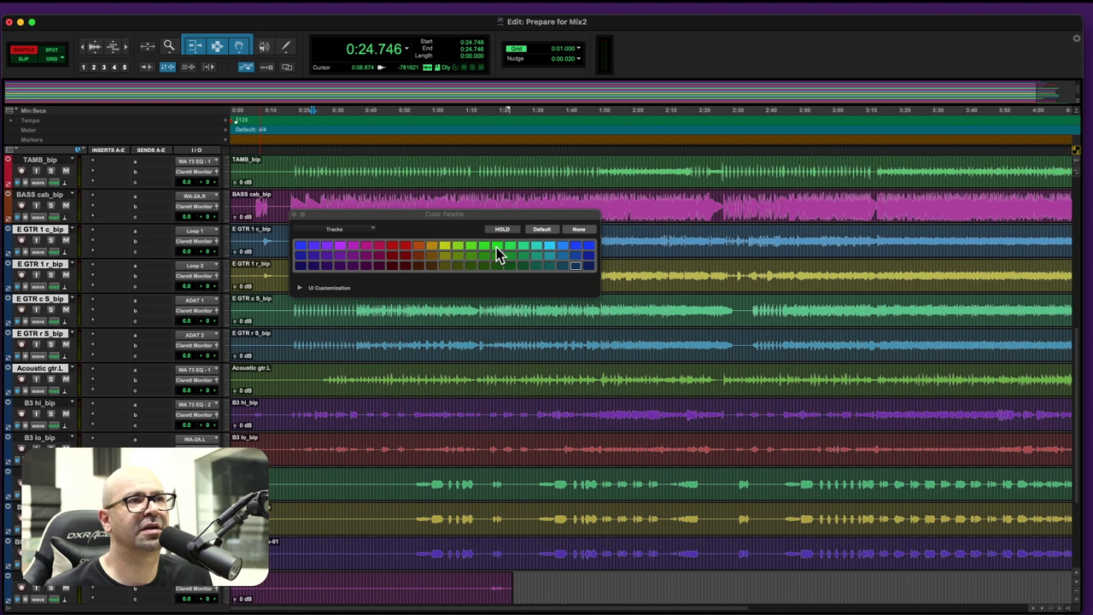
click(472, 259)
Color the B3 hi_bip and B3 lo_bip organ tracks teal green
scroll(173, 410, down, 3)
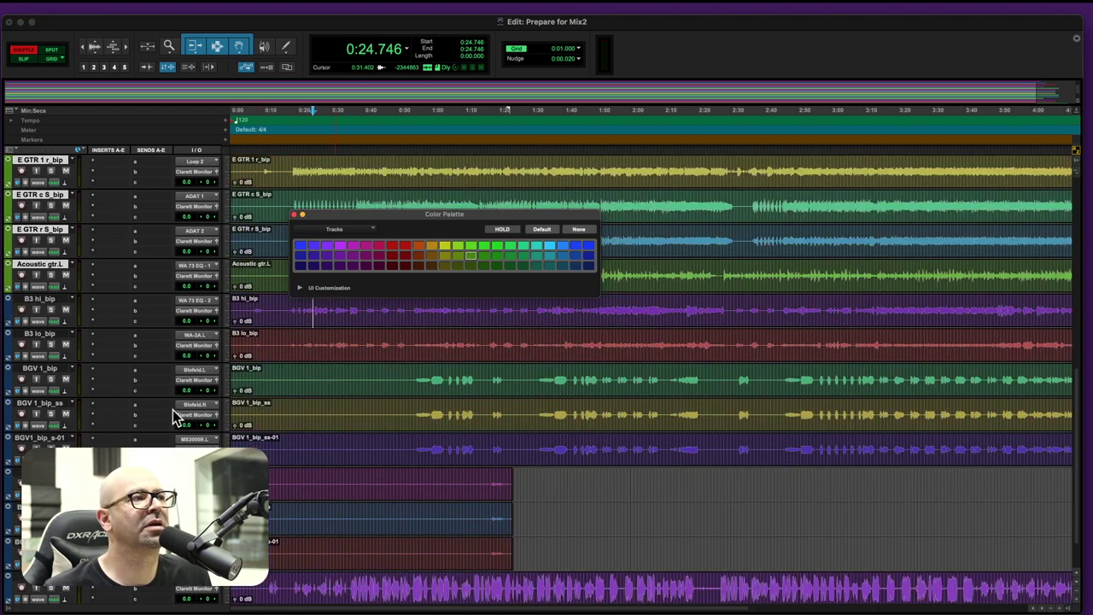
shift+click(39, 334)
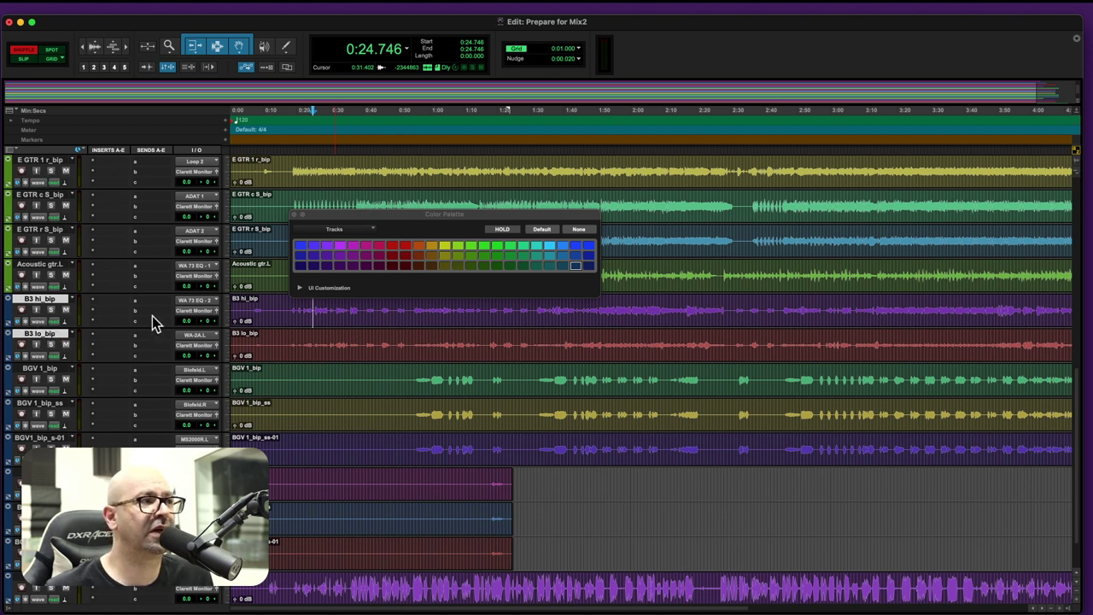
click(523, 247)
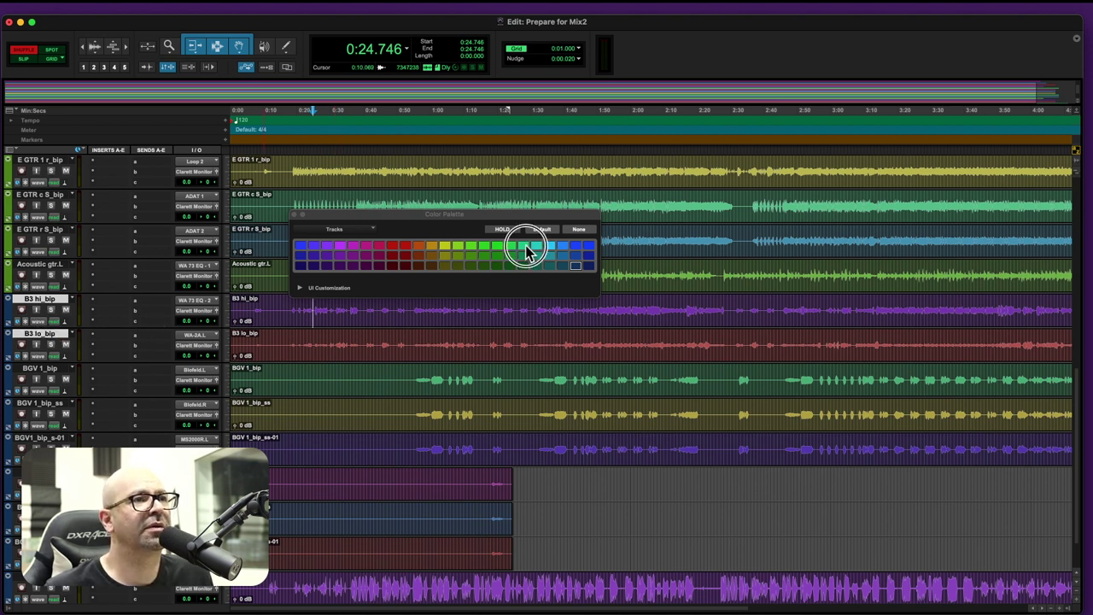
Color all BGV 1 and BGV 2 background vocal tracks yellow
scroll(69, 378, down, 2)
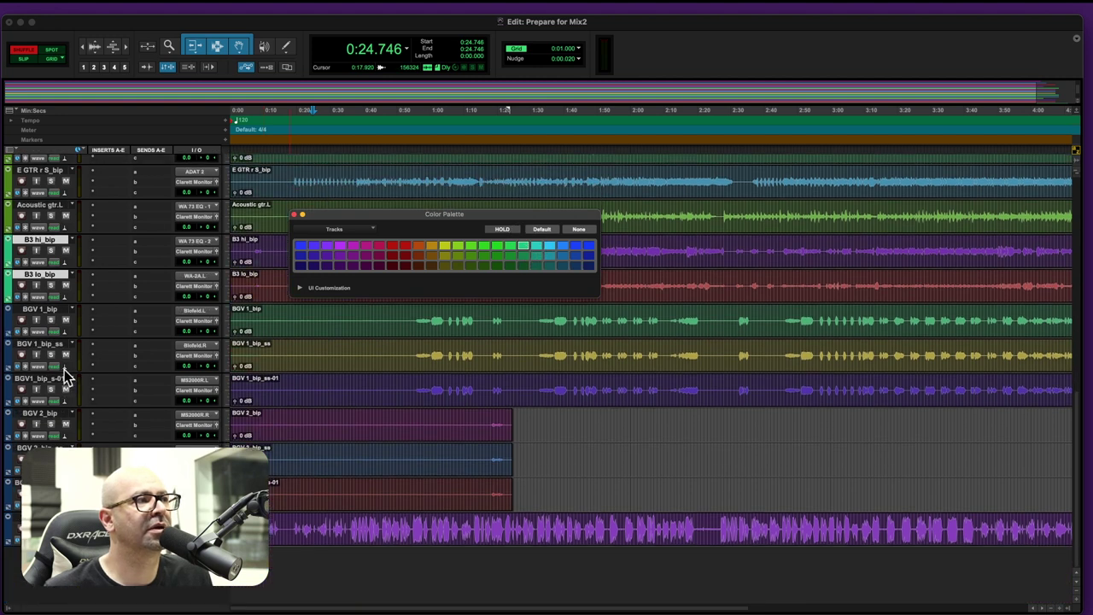
click(40, 309)
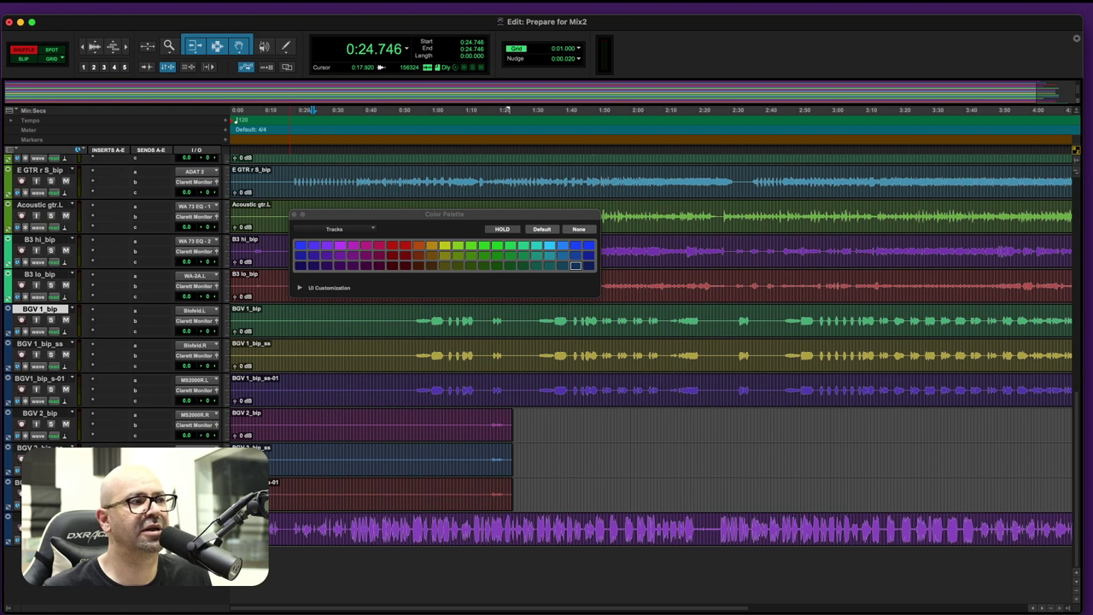
shift+click(39, 413)
click(444, 253)
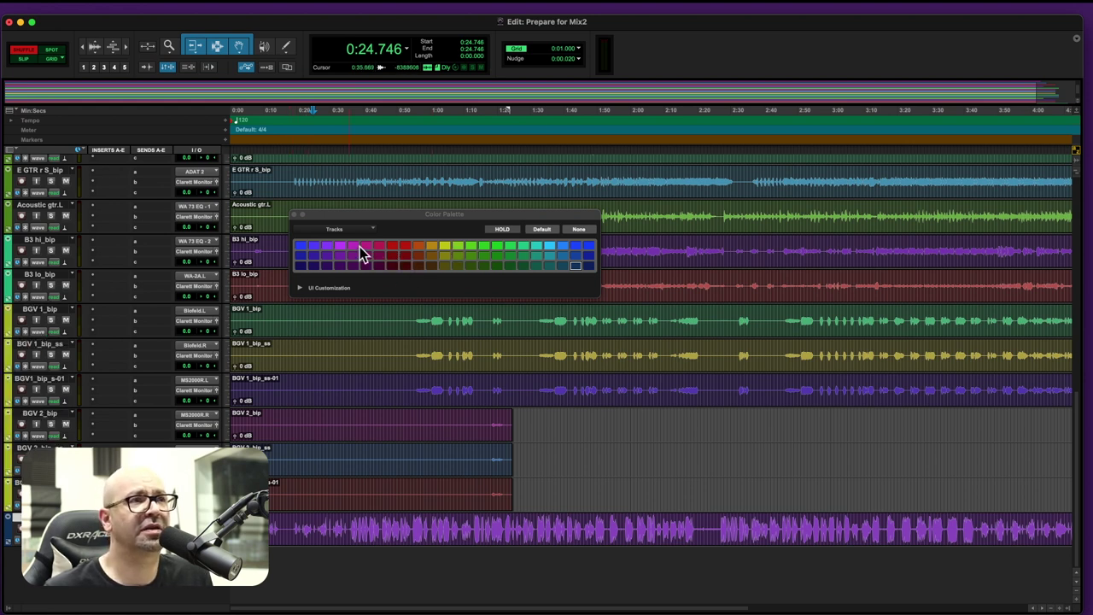
Color the VOX track at the session's end the same yellow as the background vocals and close the Color Palette
click(534, 246)
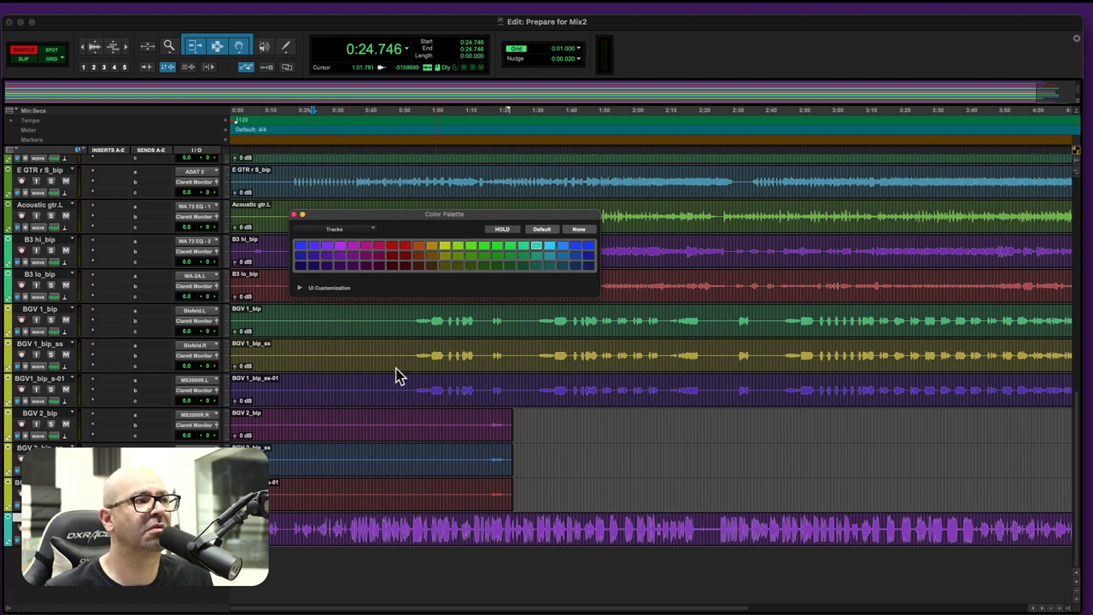
click(444, 247)
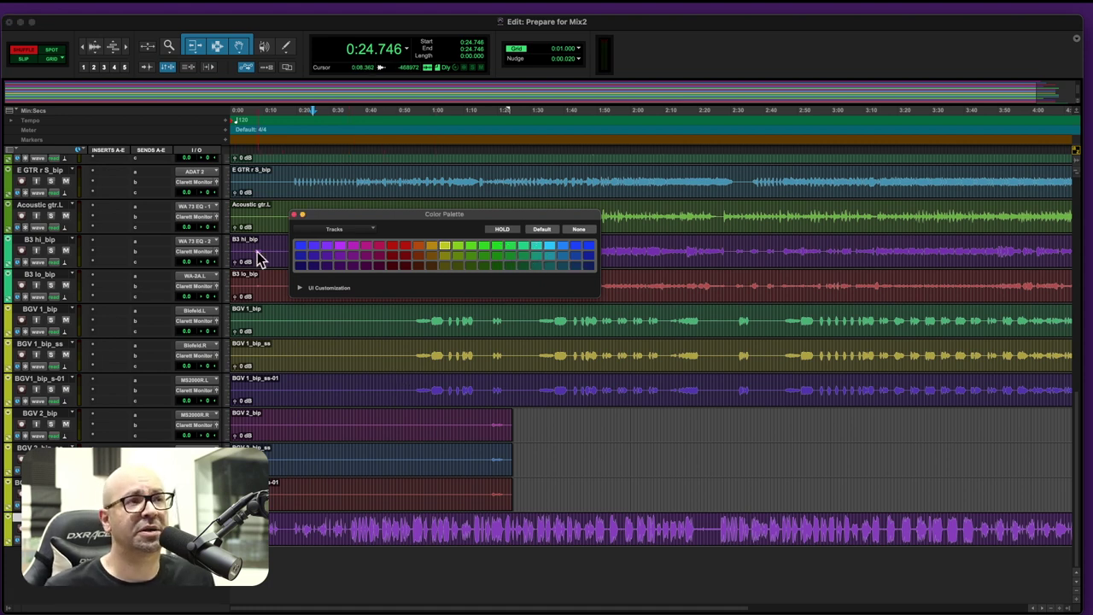
click(292, 214)
Review the color coding of the instrument groups from the drum tracks down to the vocals
scroll(294, 420, up, 10)
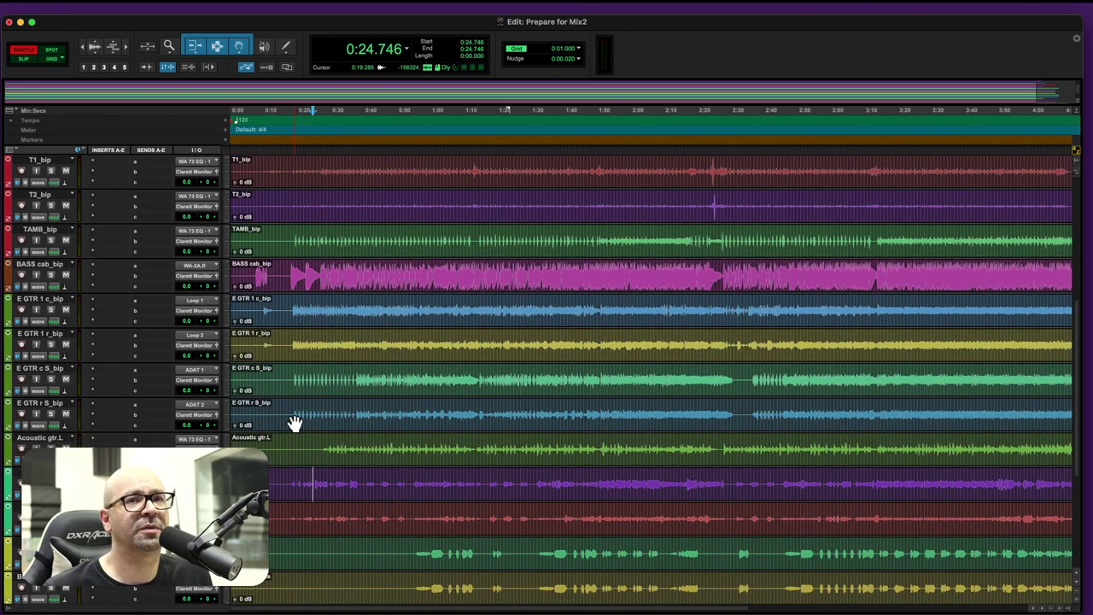
scroll(294, 424, up, 2)
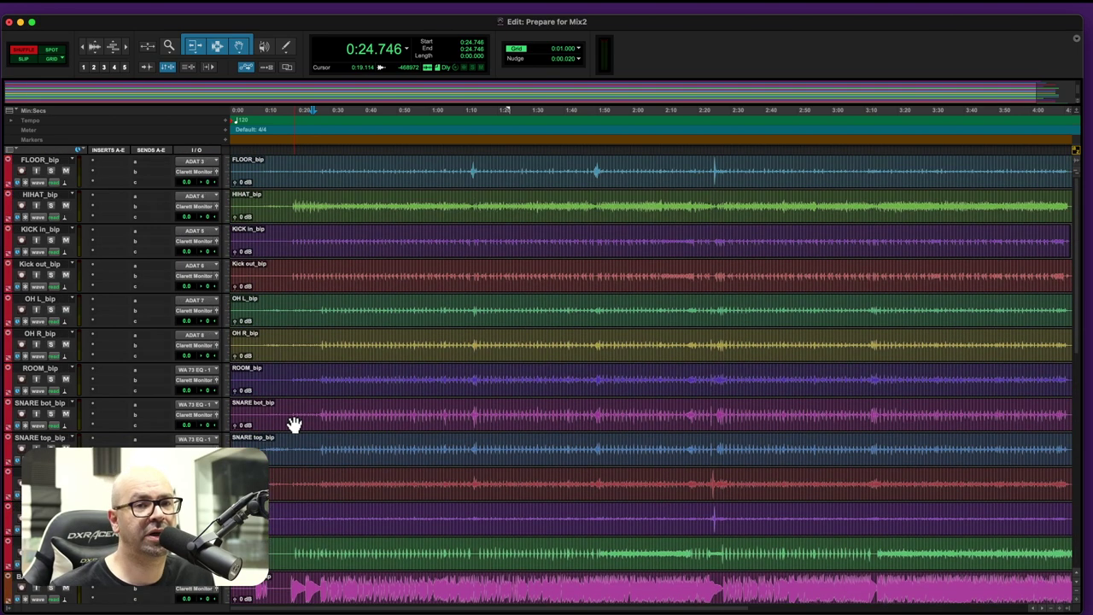
scroll(78, 227, down, 8)
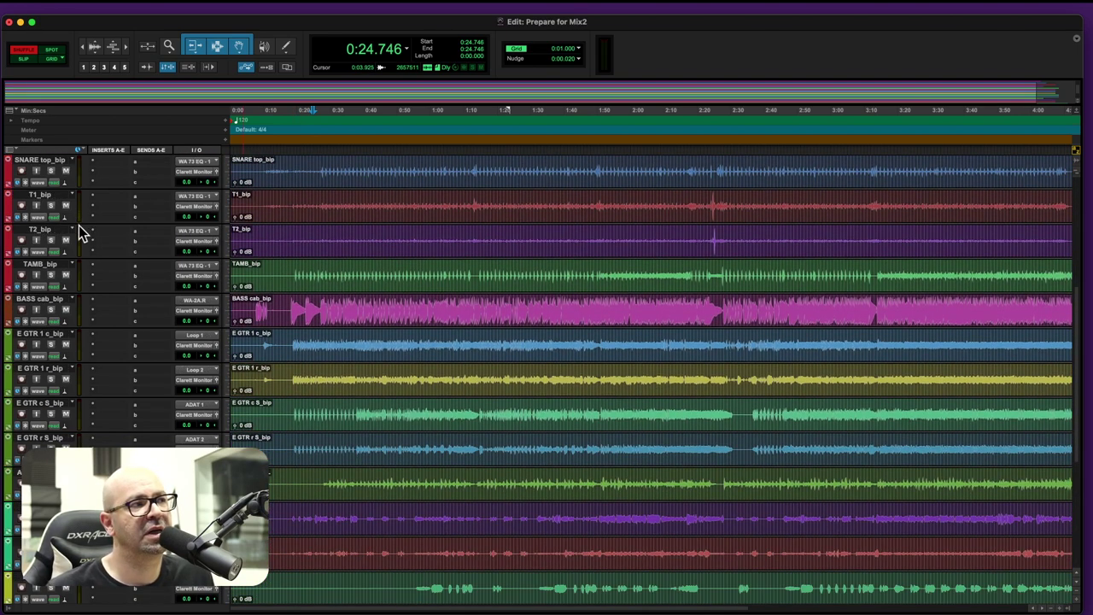
scroll(79, 226, down, 6)
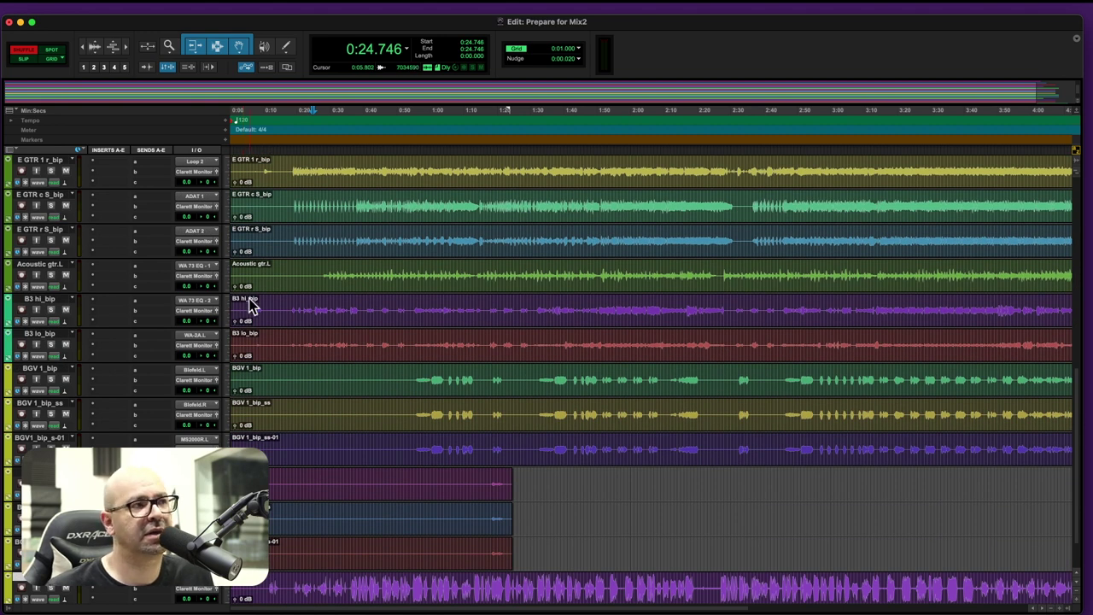
scroll(271, 401, up, 14)
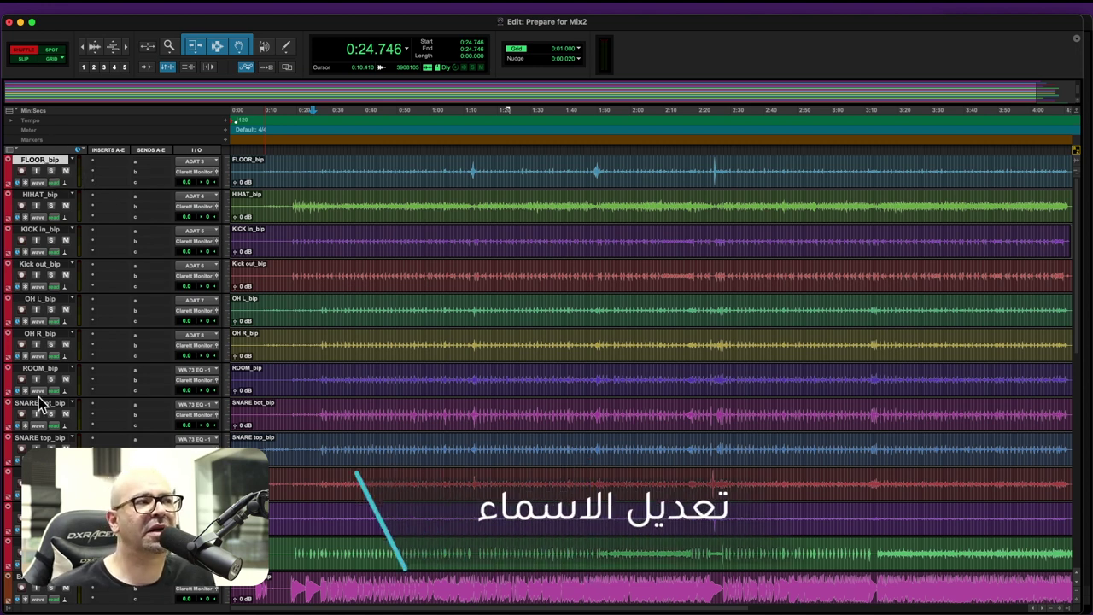
Examine the track names across the session, including BGV 1_bip, E GTR 1 r_bip and SNARE top_bip
scroll(38, 408, down, 5)
scroll(39, 408, down, 11)
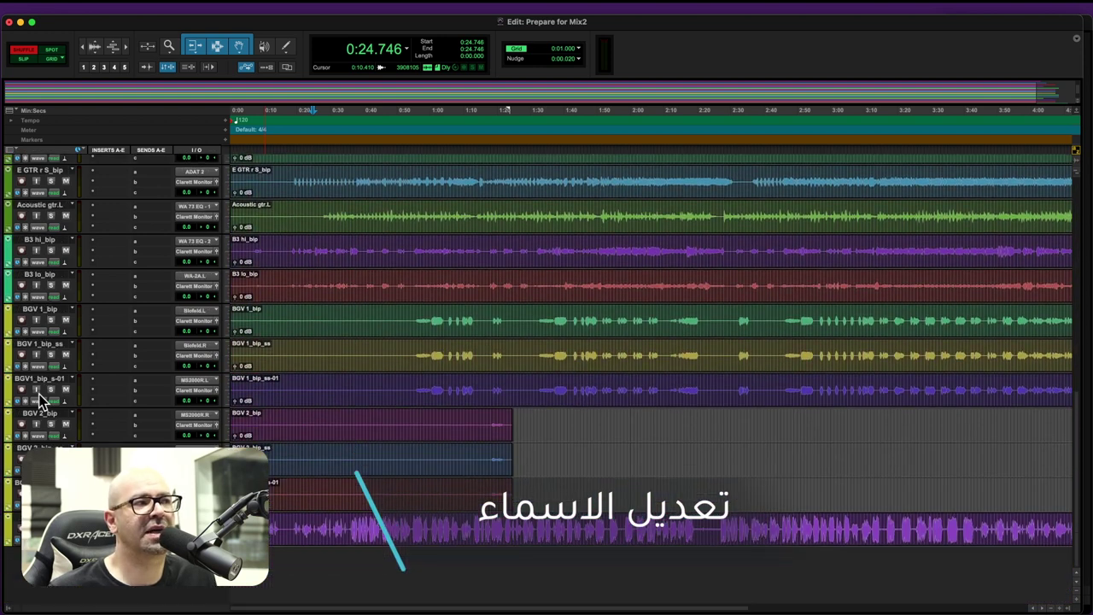
click(40, 309)
scroll(49, 312, up, 4)
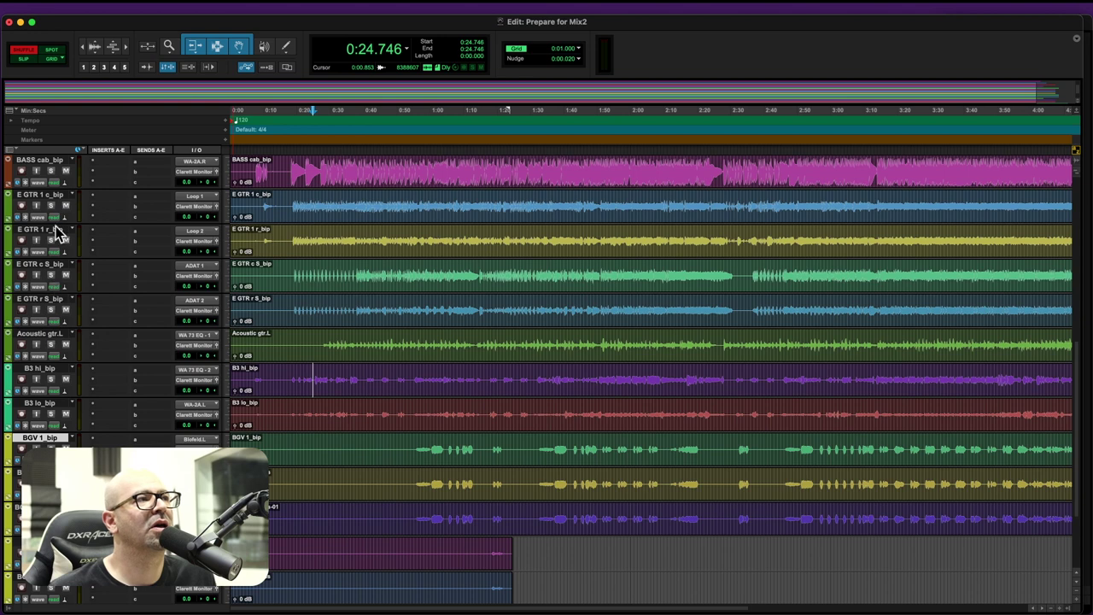
scroll(154, 379, up, 6)
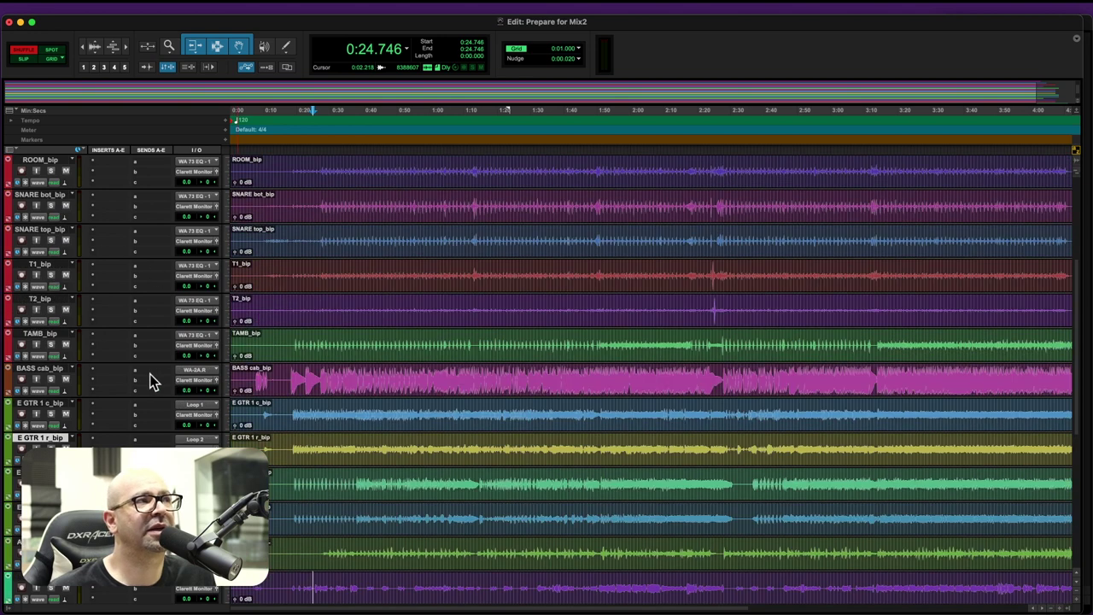
click(40, 228)
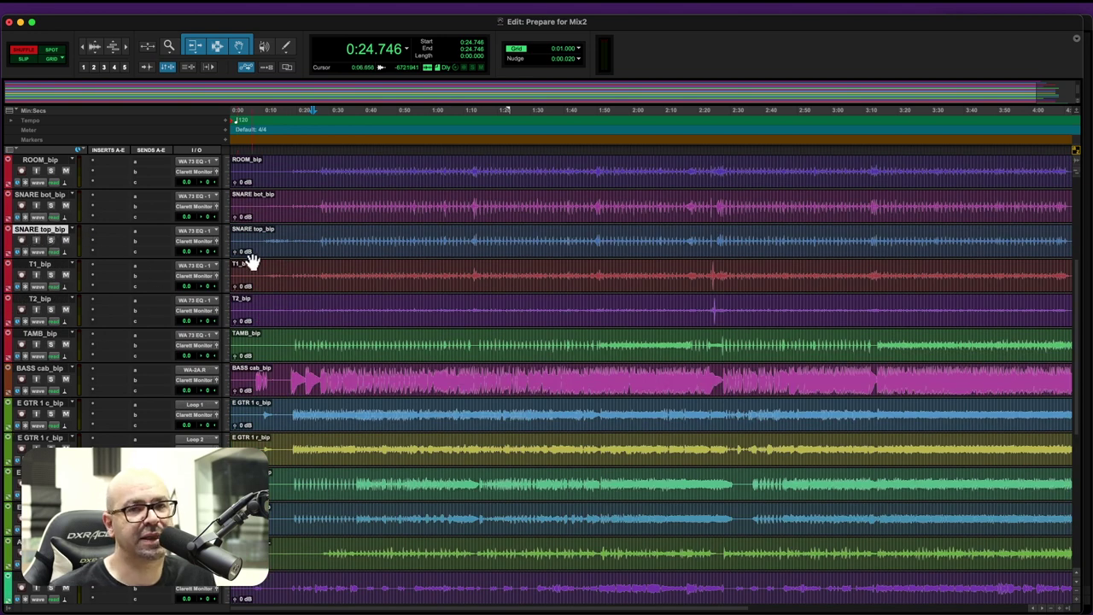
scroll(130, 275, up, 6)
click(54, 230)
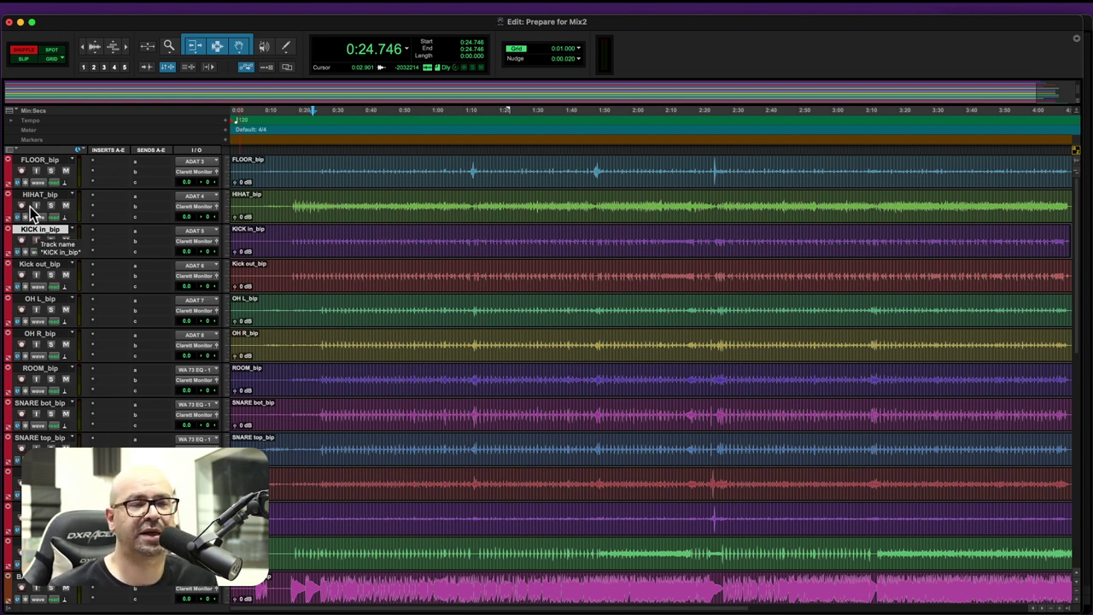
double_click(41, 230)
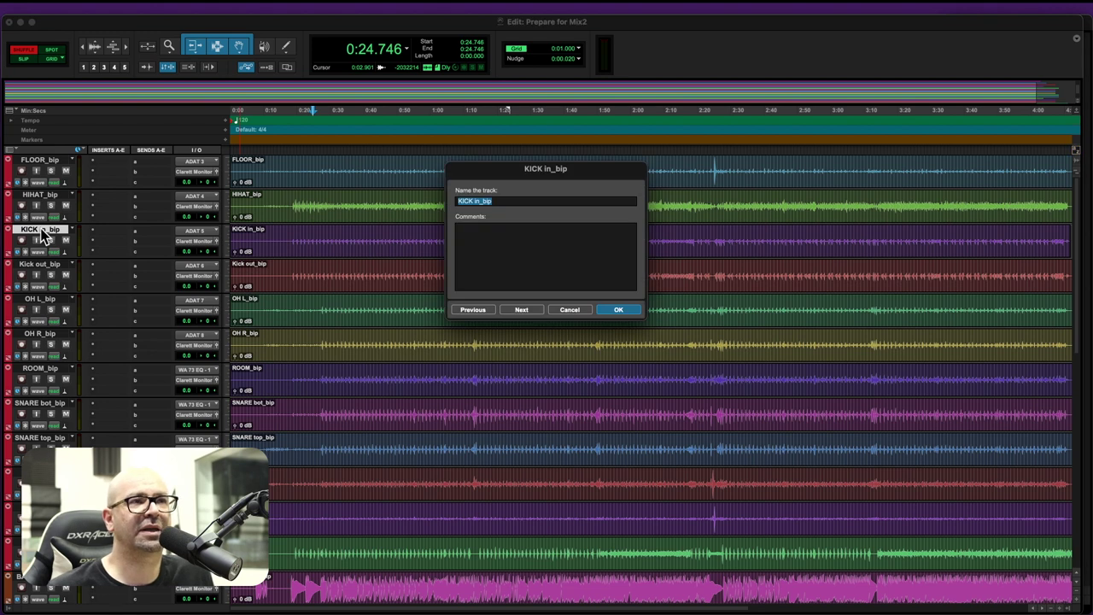
text(dasdasdasd)
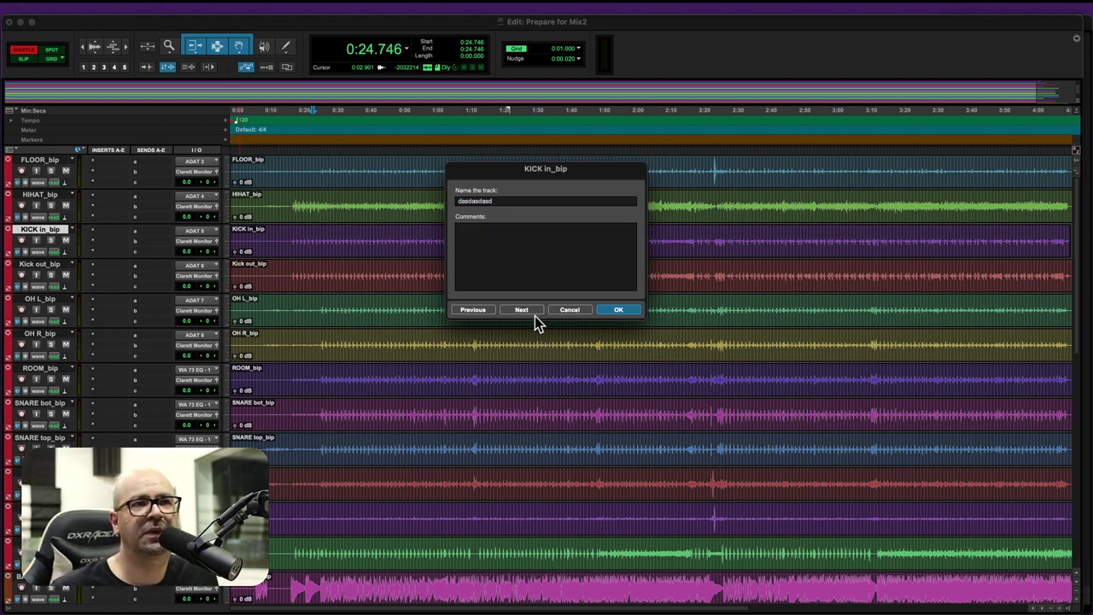
click(567, 310)
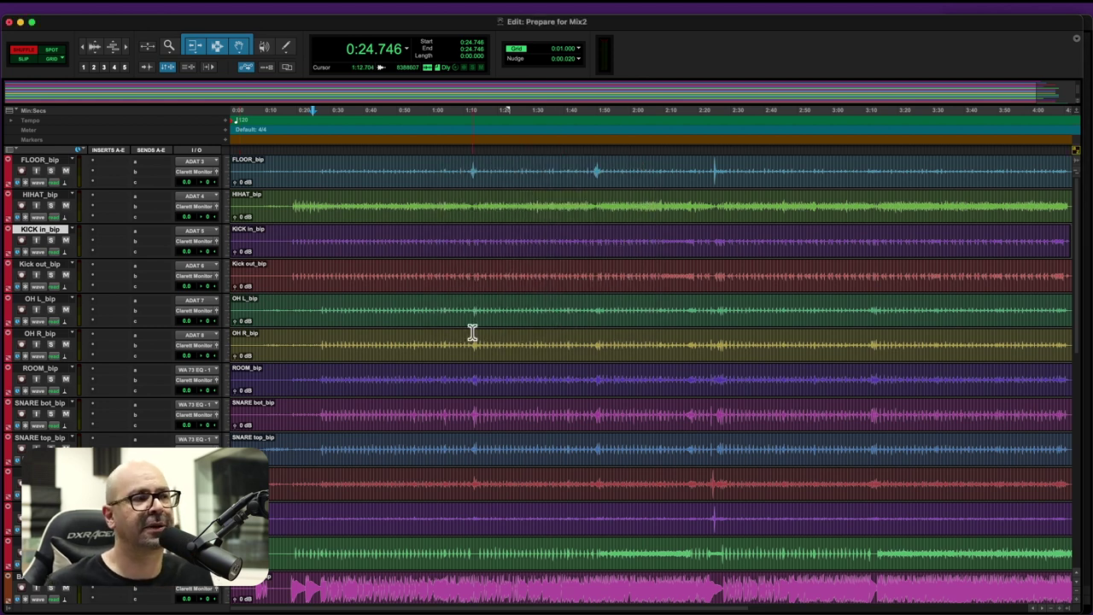
Create one new stereo Aux Input track named Drums
scroll(416, 437, down, 10)
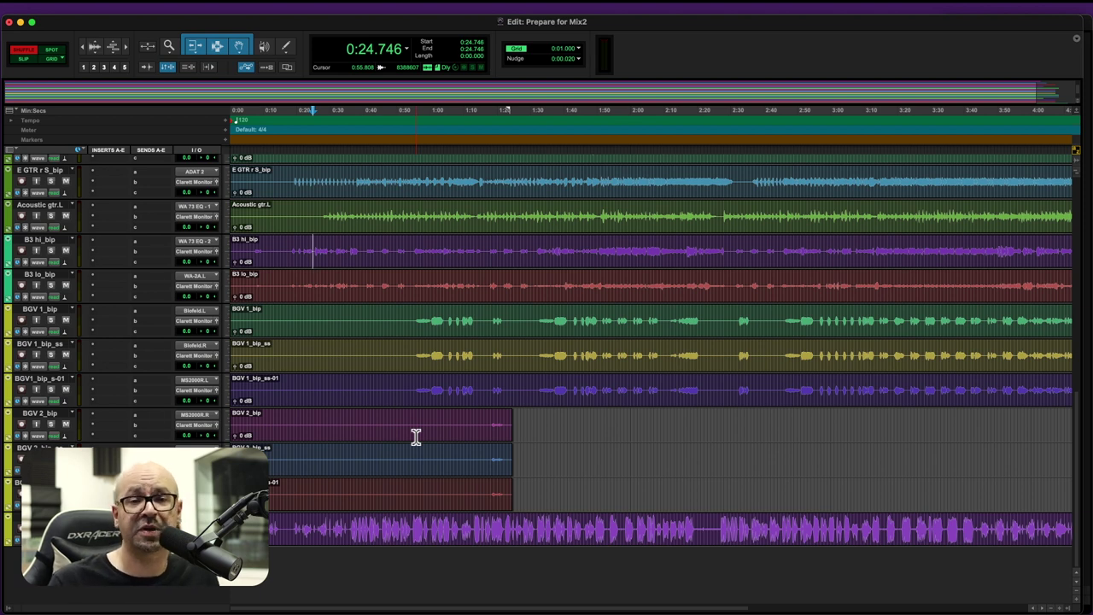
scroll(283, 442, up, 5)
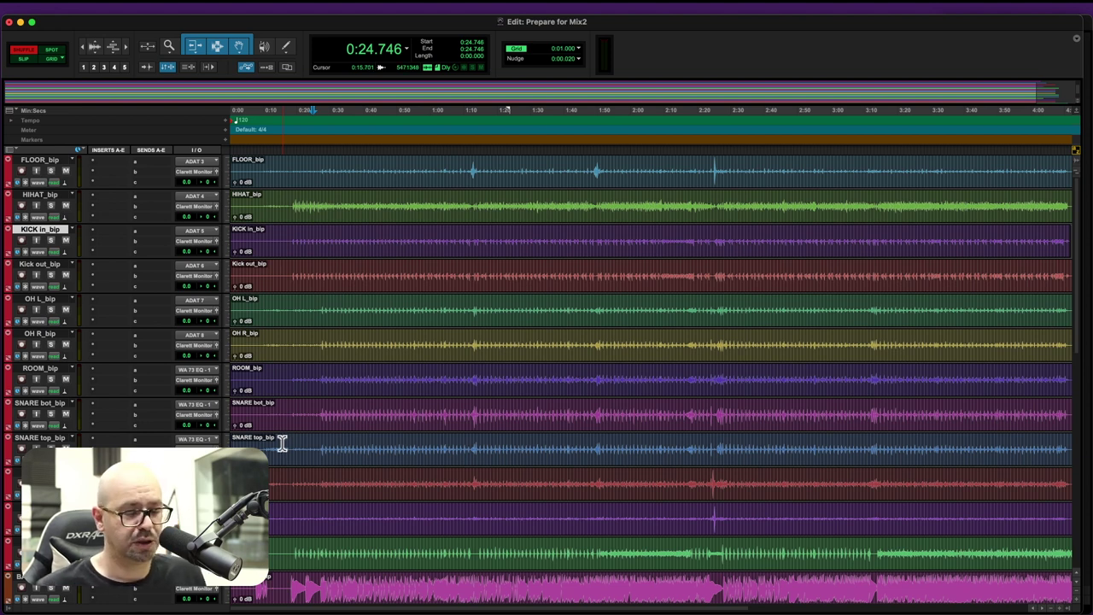
key(super+shift+n)
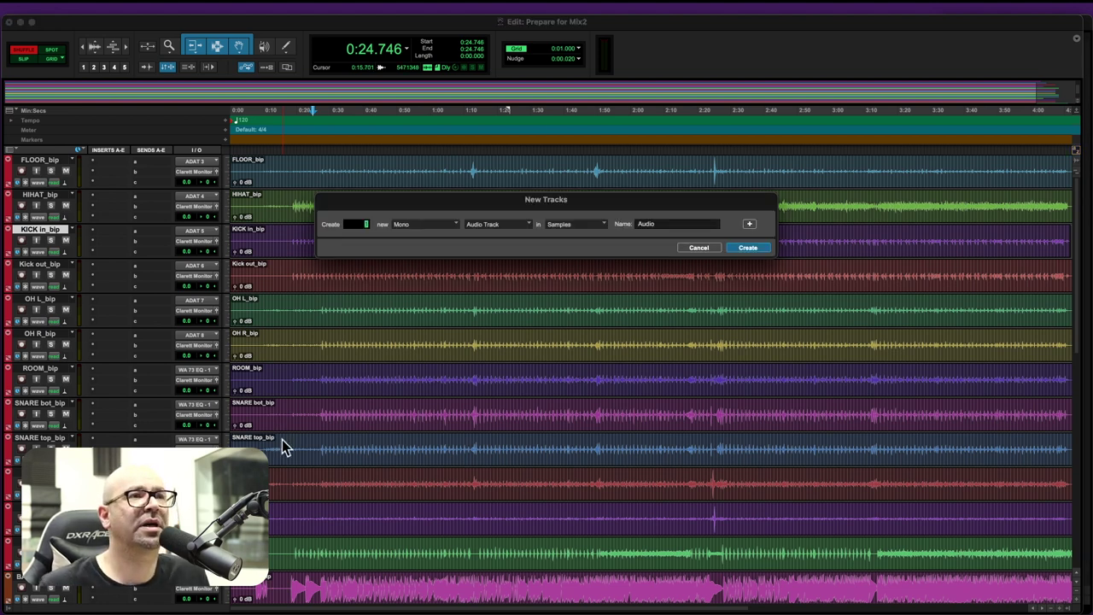
click(415, 238)
click(488, 226)
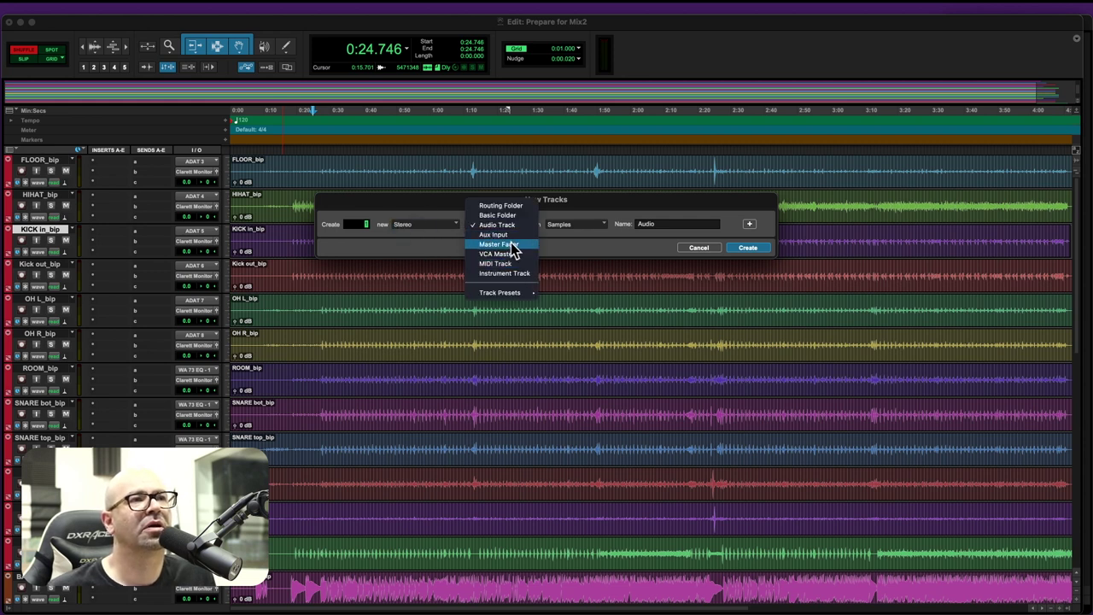
click(513, 234)
double_click(648, 224)
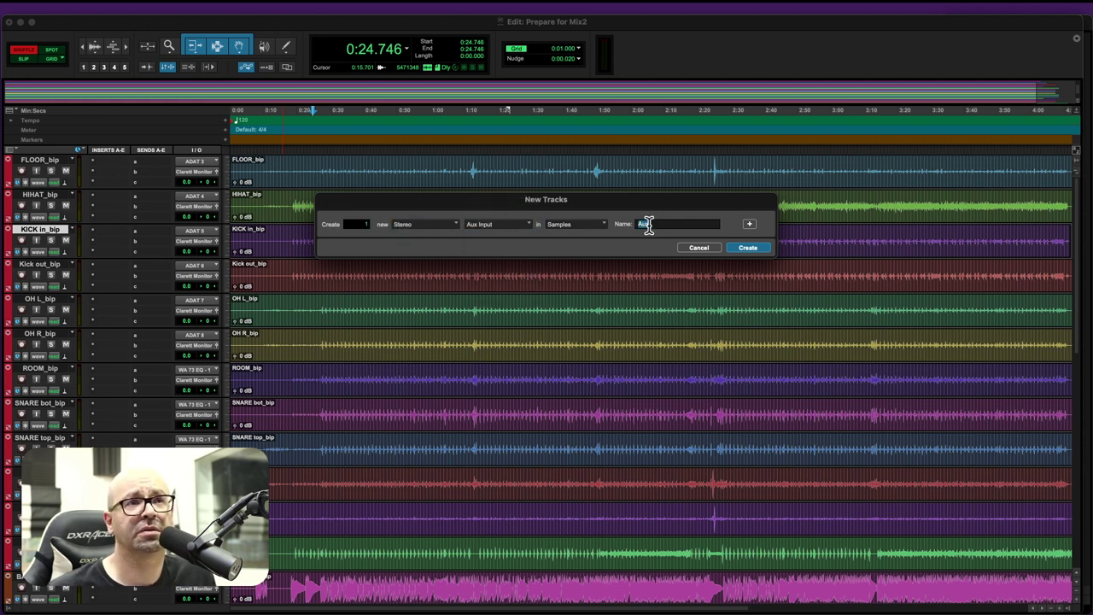
text(Dr)
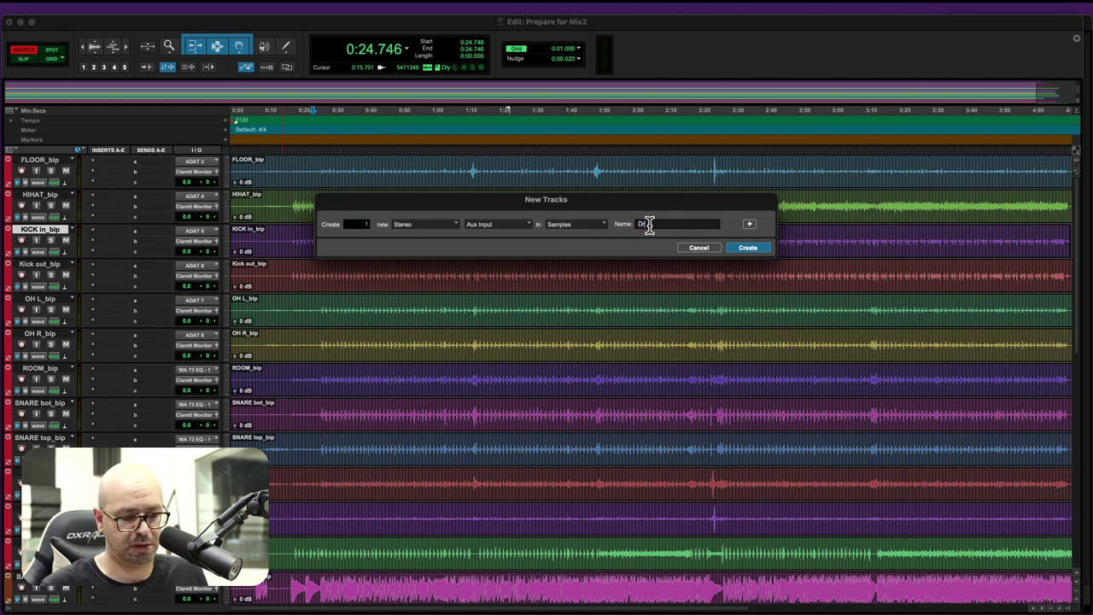
text(ums Bus)
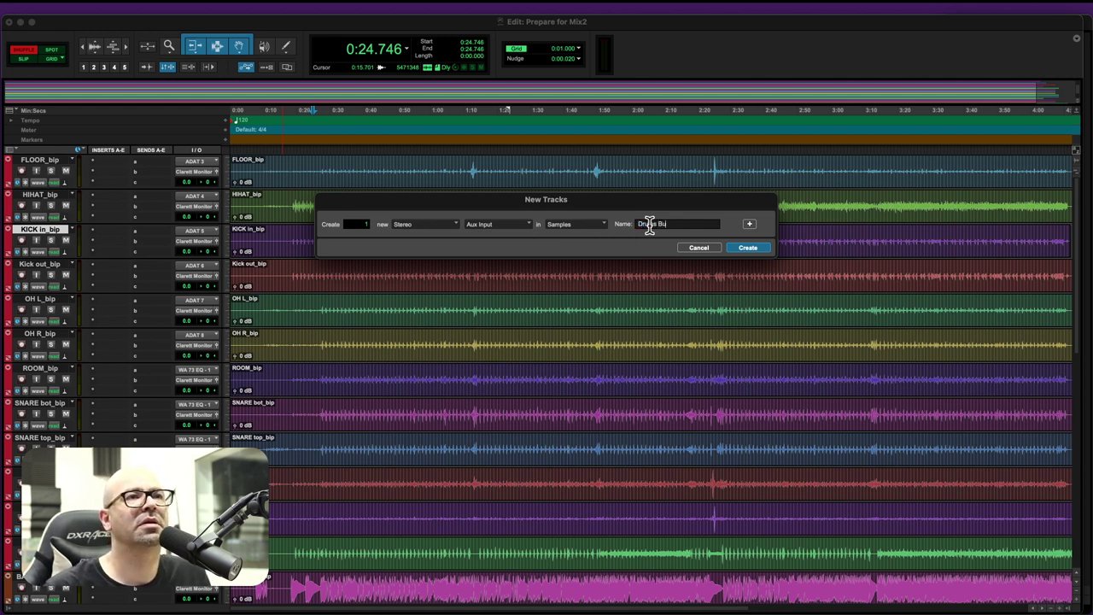
key(BackSpace)
key(BackSpace)
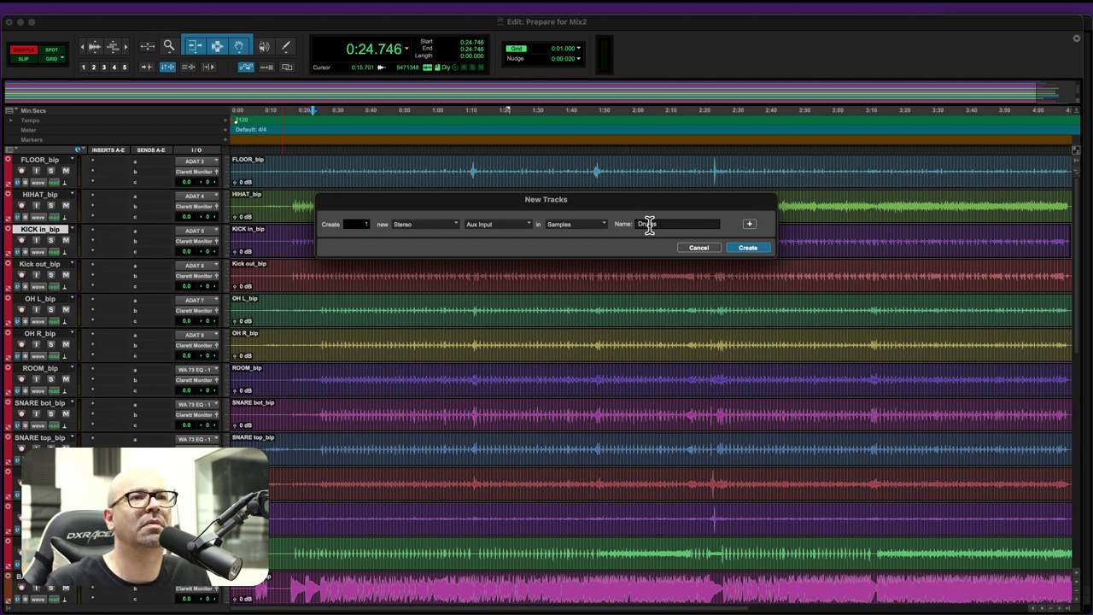
key(Return)
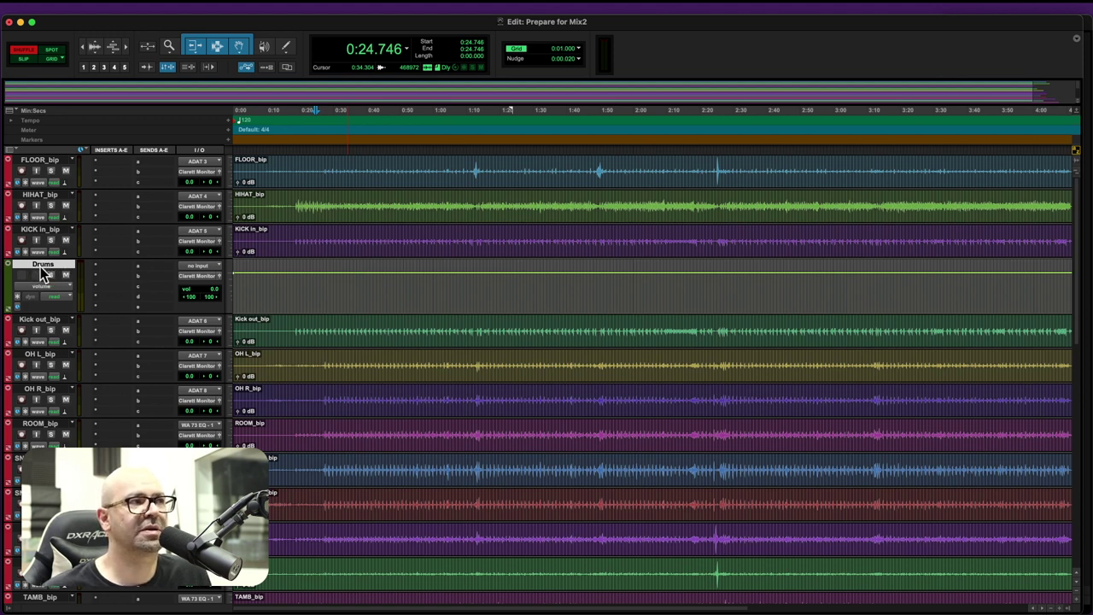
Create one new stereo Aux Input track named Guitars
key(super+shift+n)
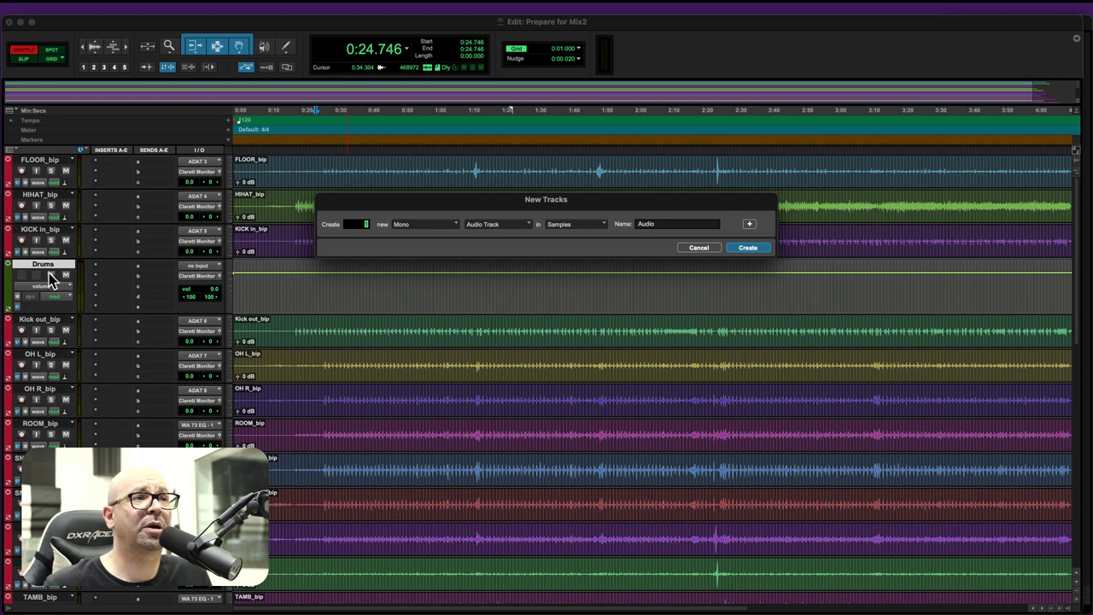
click(416, 236)
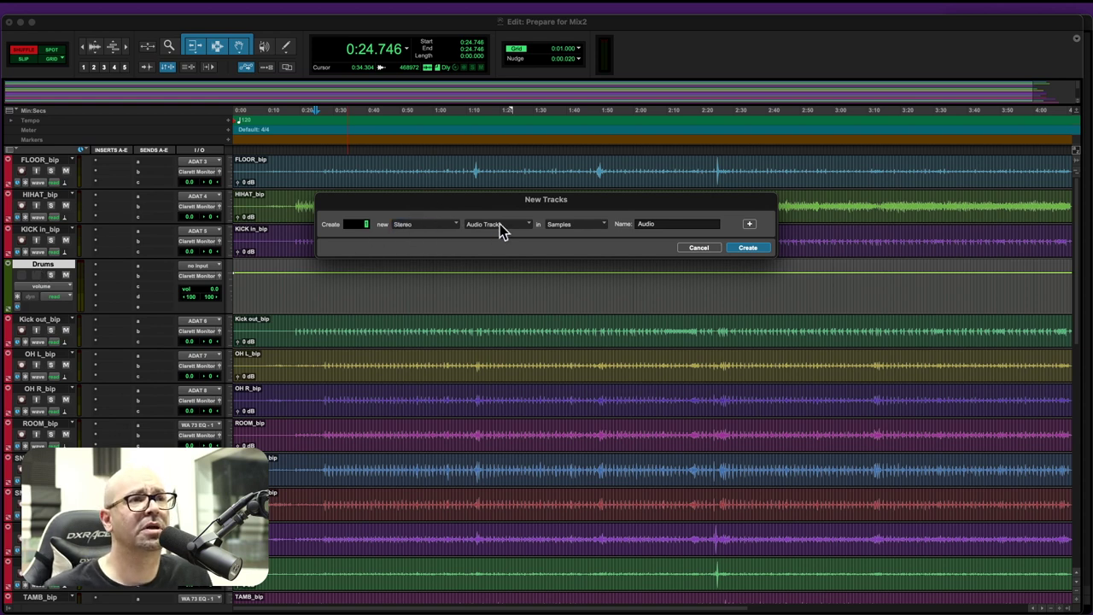
click(499, 224)
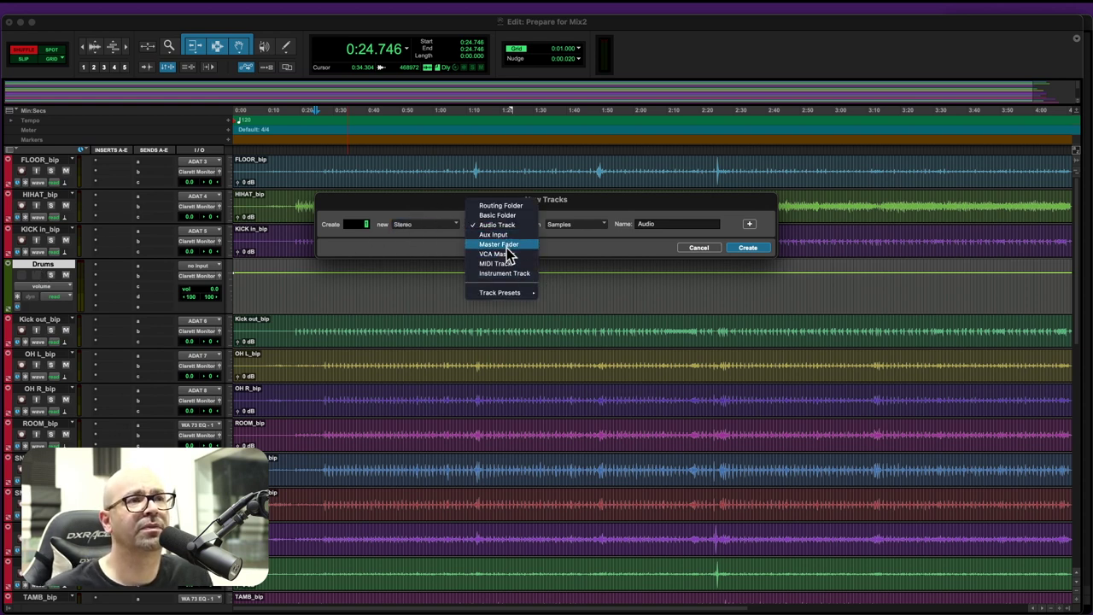
click(504, 234)
double_click(656, 224)
text(Guitars)
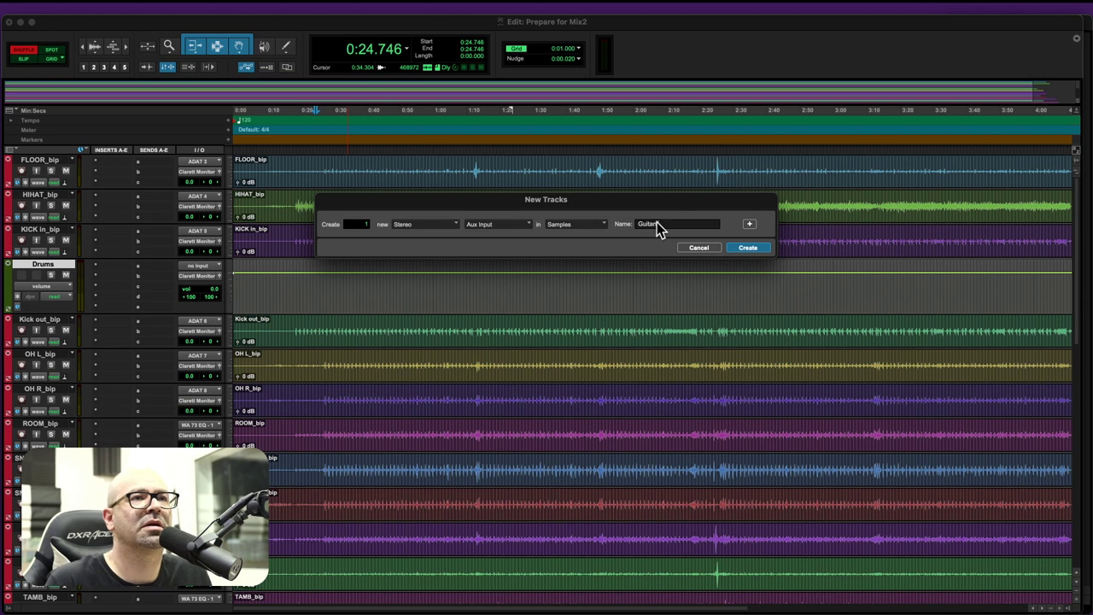
key(Return)
Create one new stereo Aux Input track named BGV
key(super+shift+n)
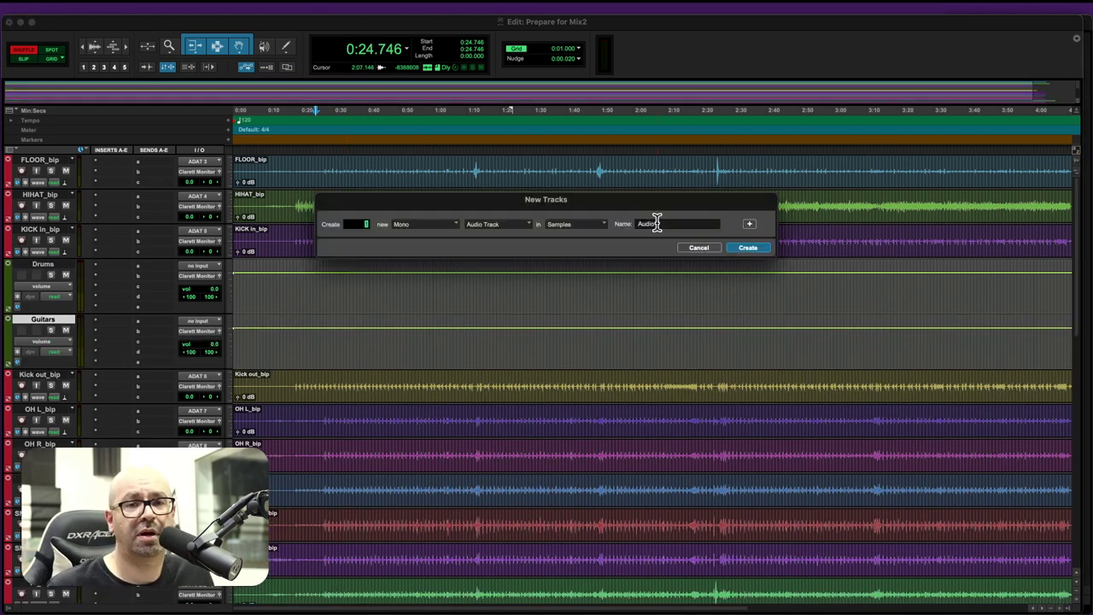
click(418, 226)
click(417, 238)
click(482, 226)
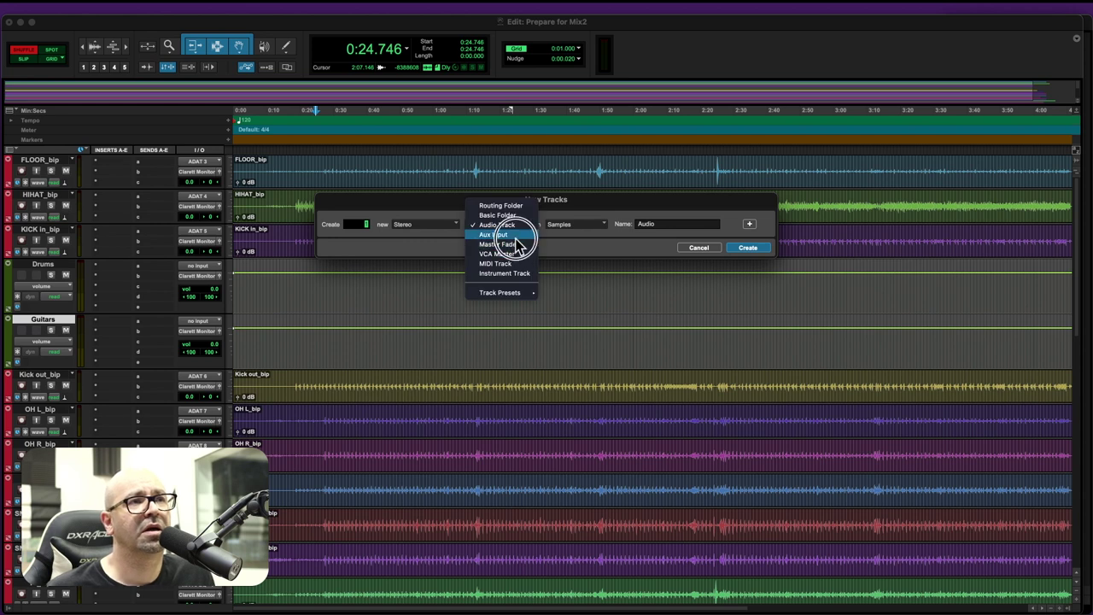
click(512, 235)
double_click(648, 223)
text(BG)
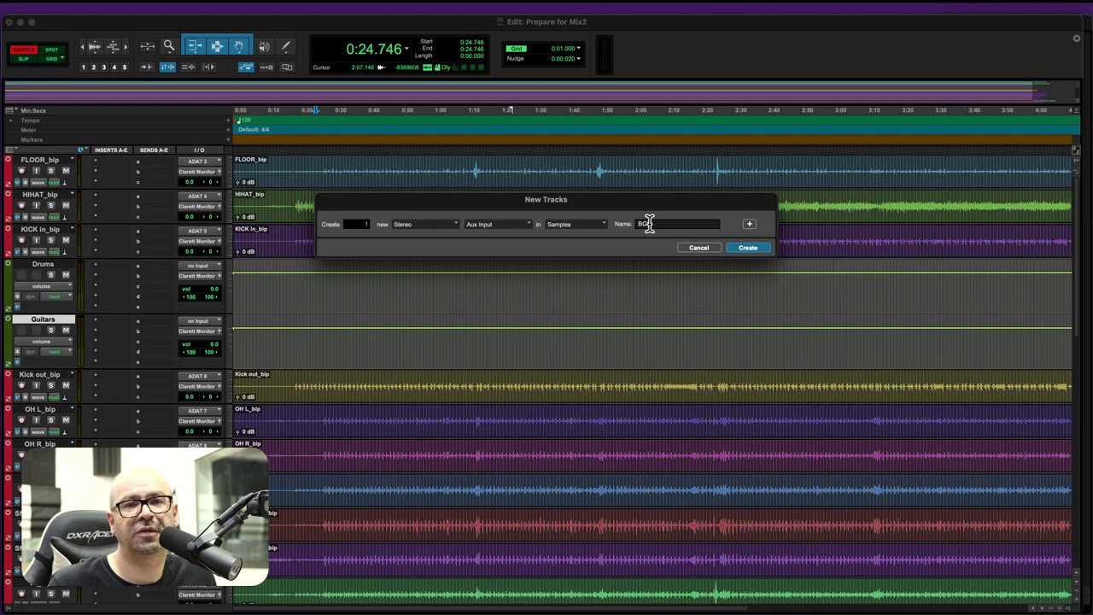
text(V)
key(Return)
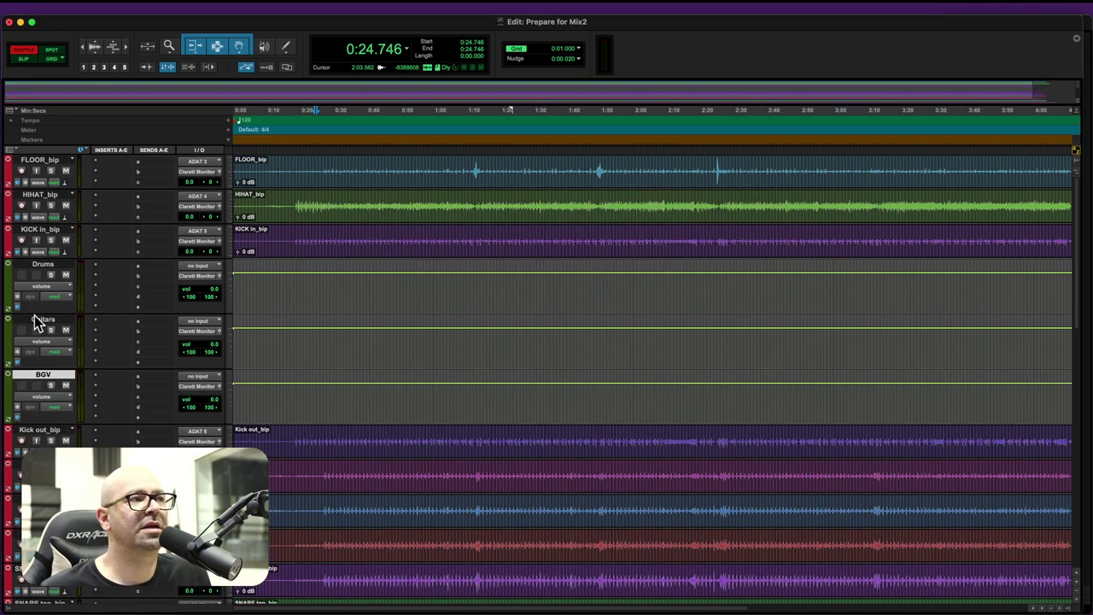
Move the Drums, Guitars and BGV aux tracks together to the end of the session, below the VOX track
click(41, 267)
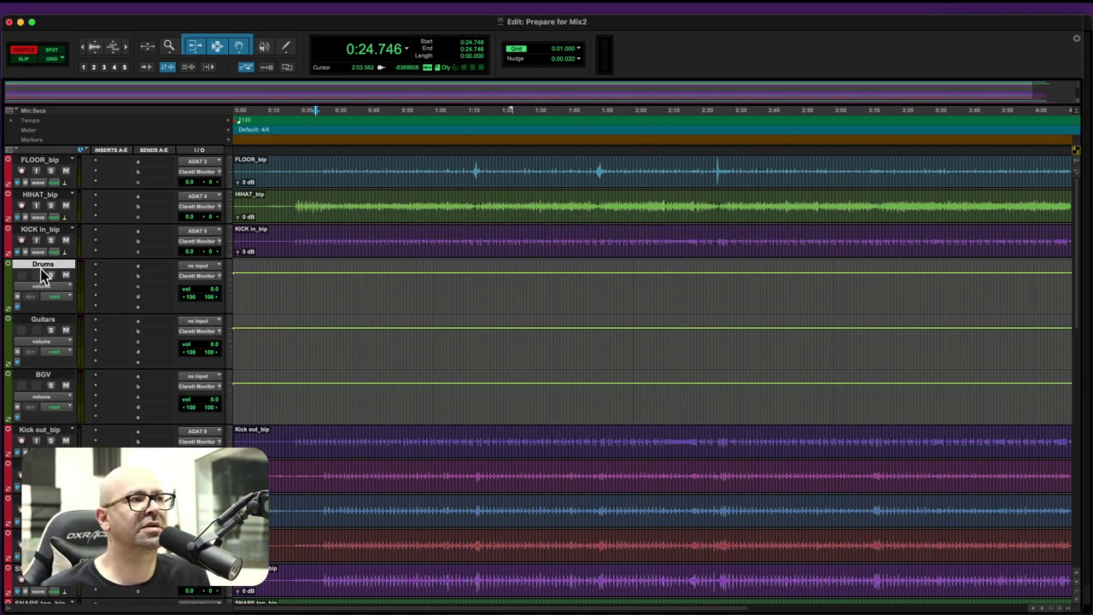
shift+click(44, 374)
drag(45, 381, 70, 499)
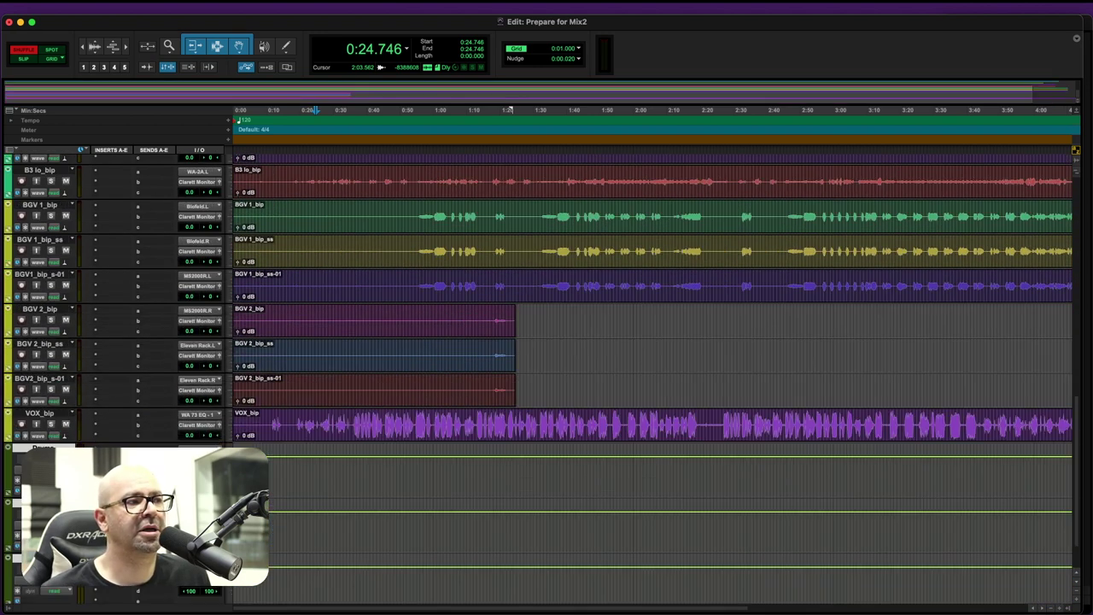
scroll(649, 299, down, 2)
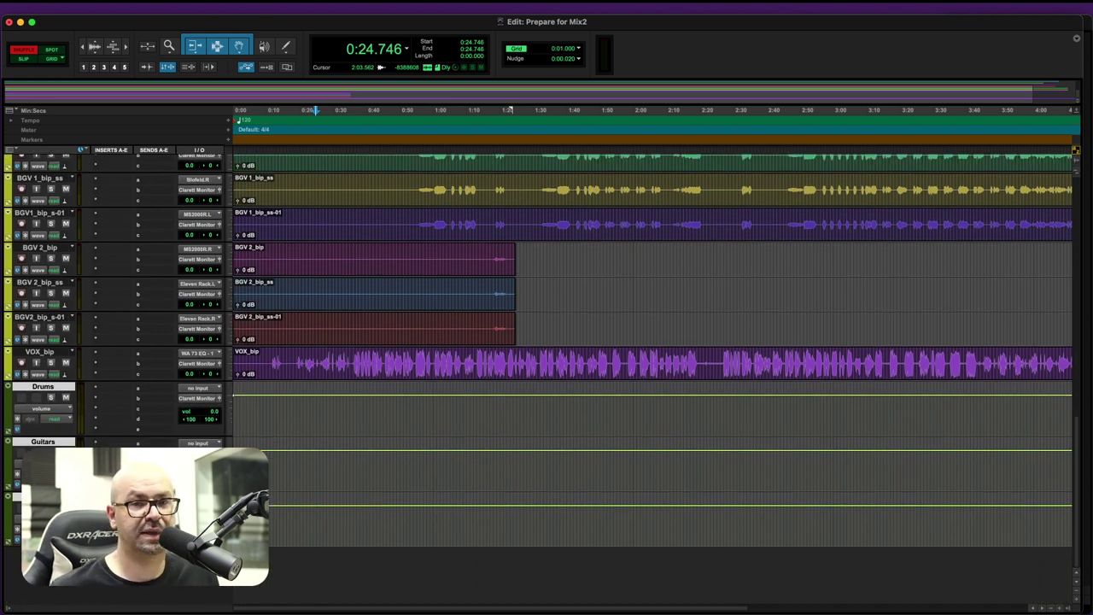
Create one new stereo Master Fader track below the aux tracks
key(super+shift+n)
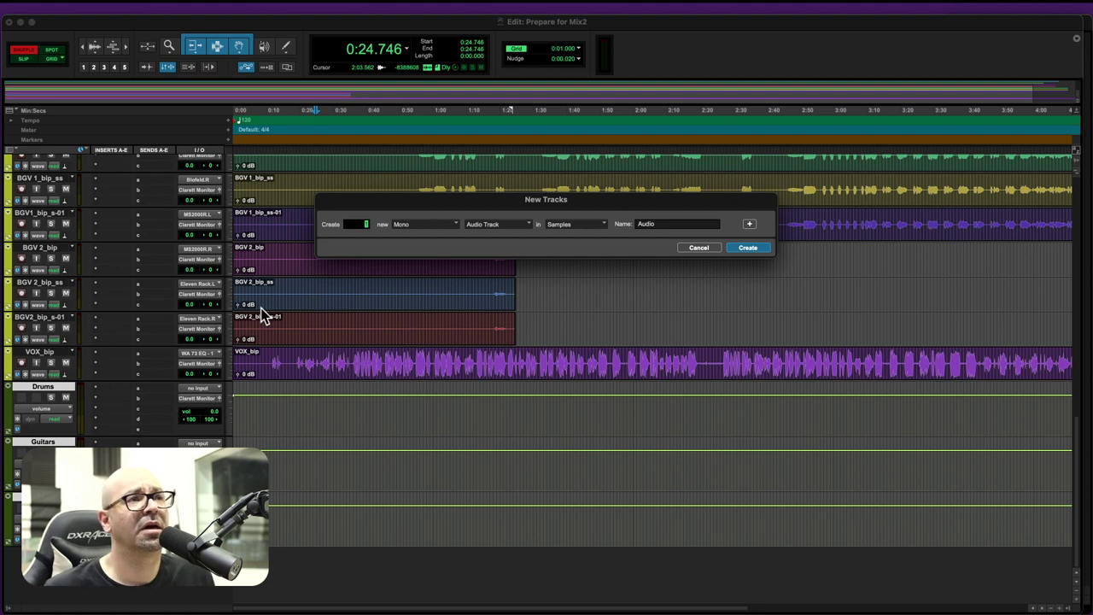
click(412, 227)
click(415, 237)
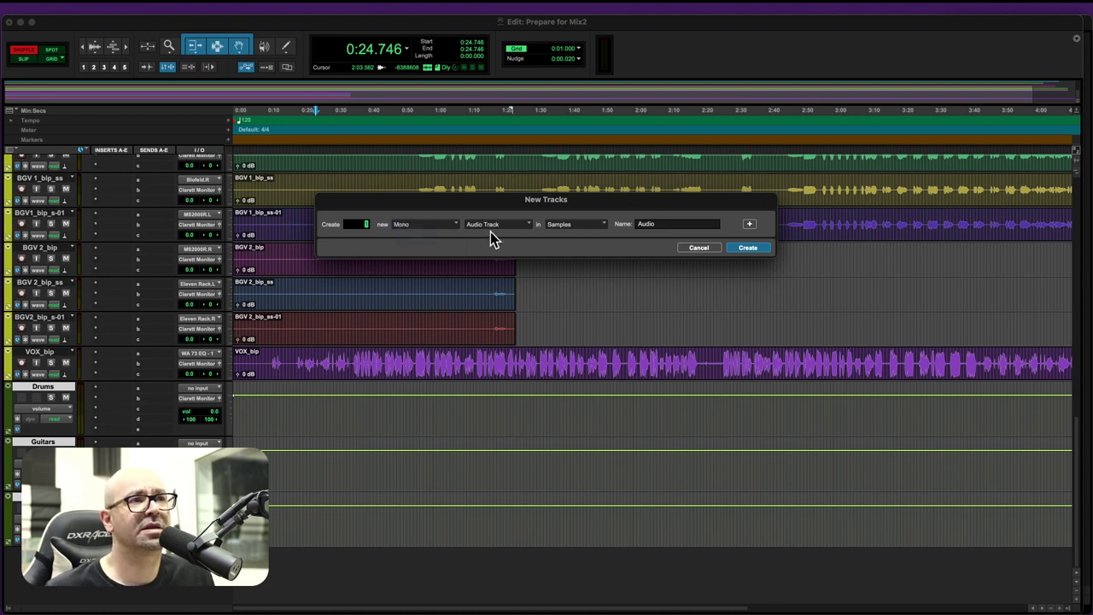
click(492, 224)
click(507, 245)
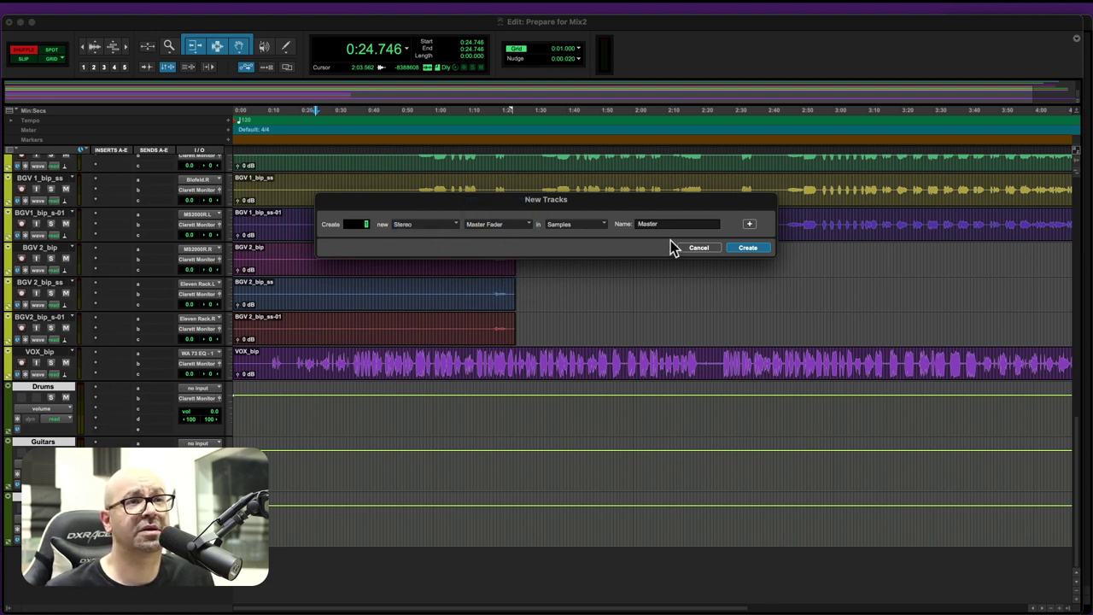
click(739, 249)
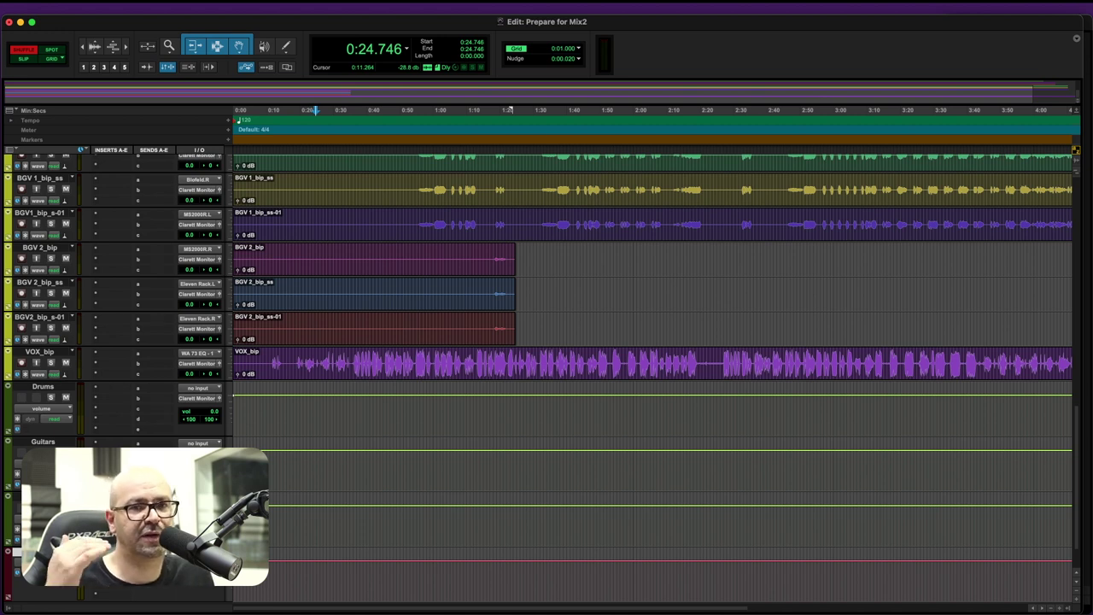
Show the Mix window and set the Drums aux track's input to Bus 9-10 (Stereo)
scroll(109, 589, up, 3)
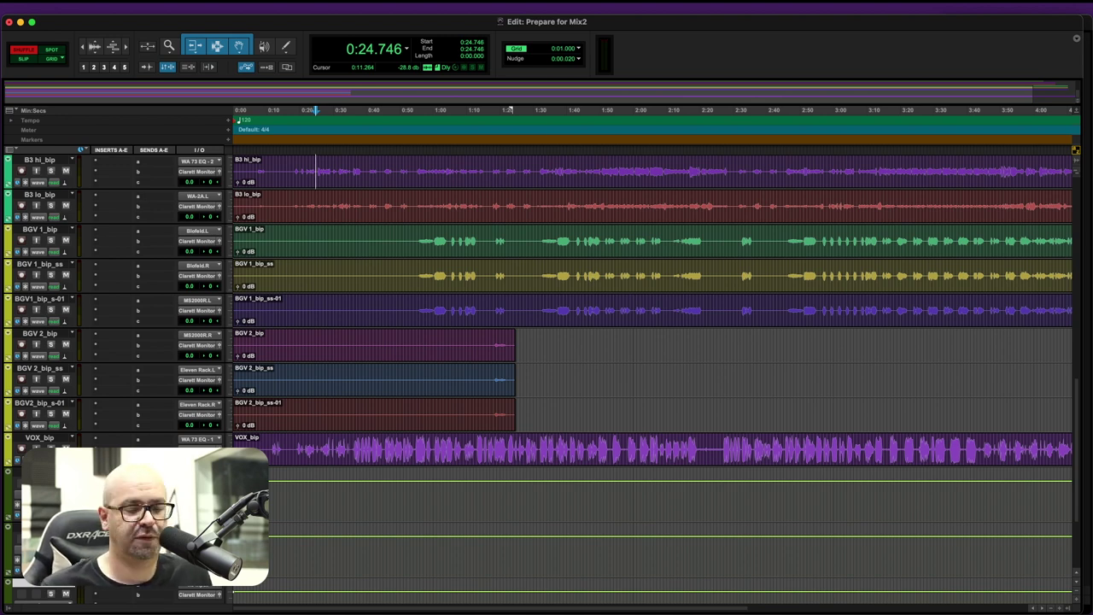
key(super+equal)
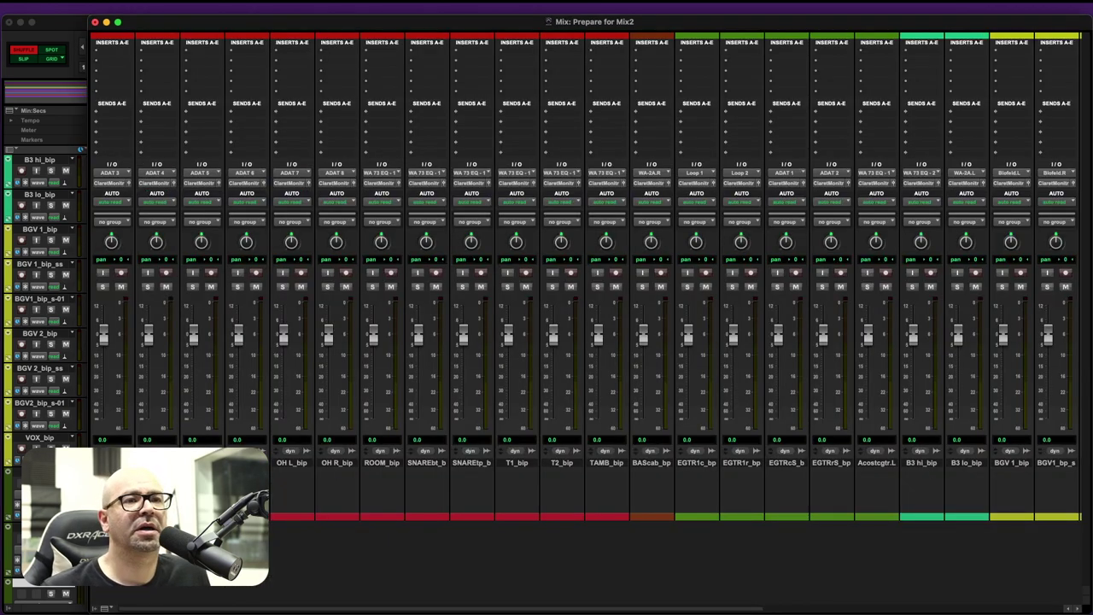
scroll(305, 515, right, 10)
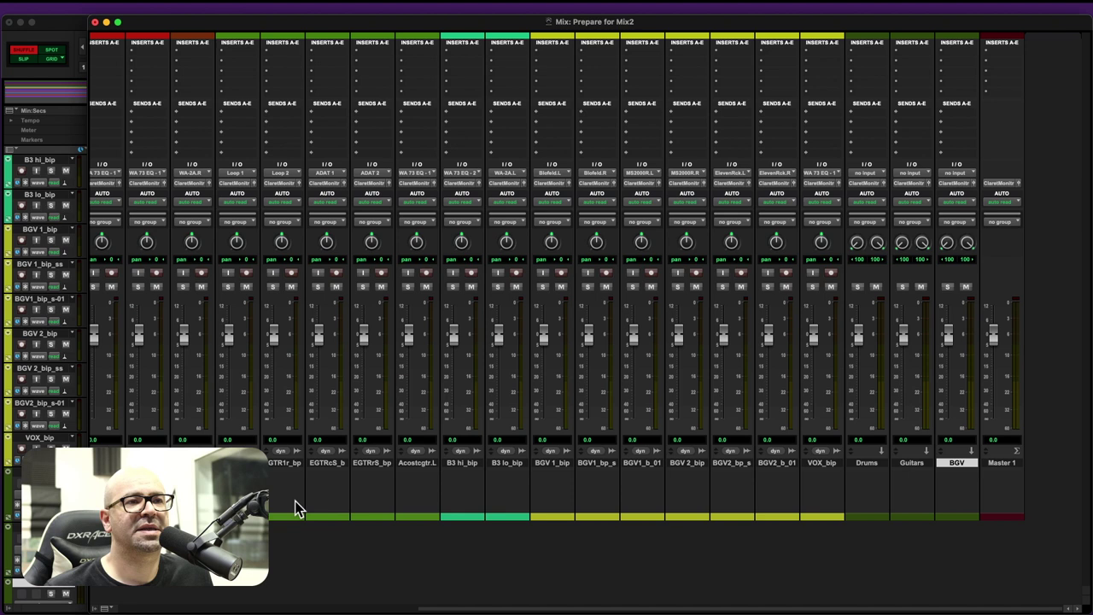
click(877, 465)
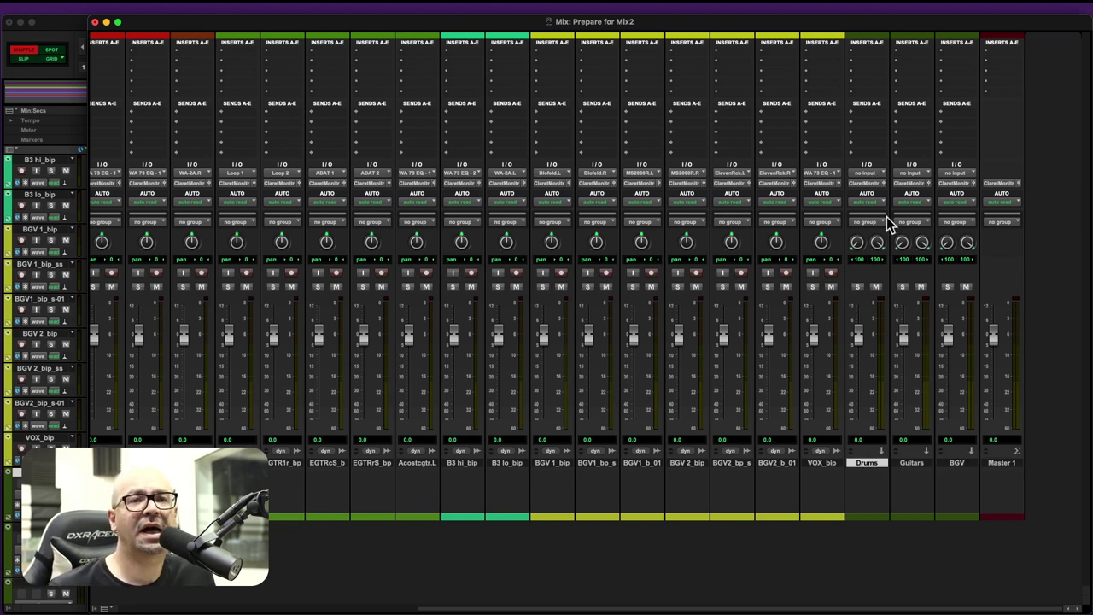
click(867, 173)
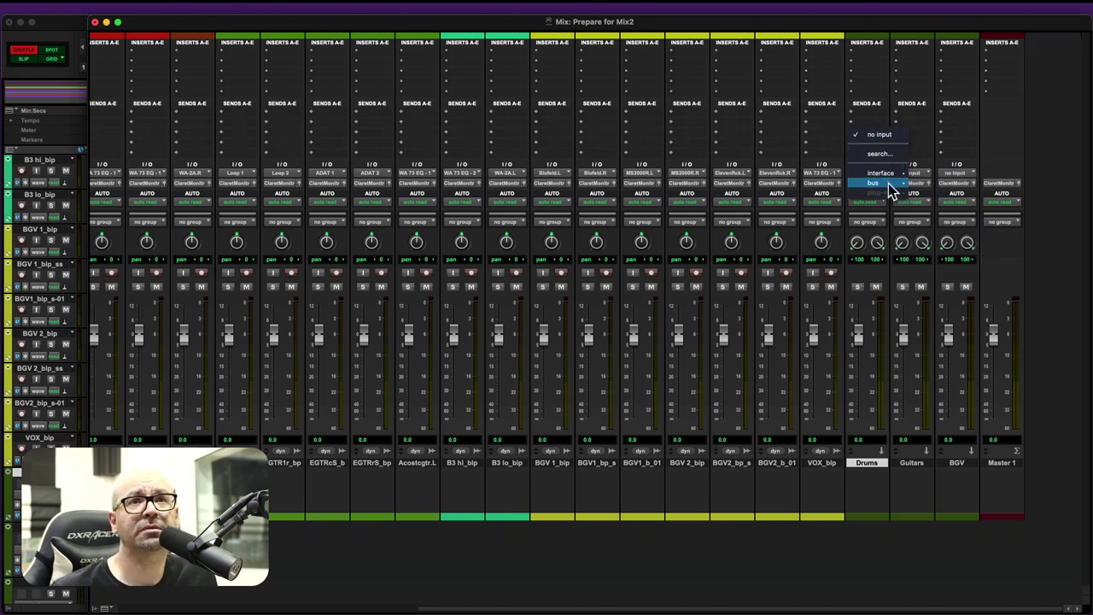
mouse_move(890, 188)
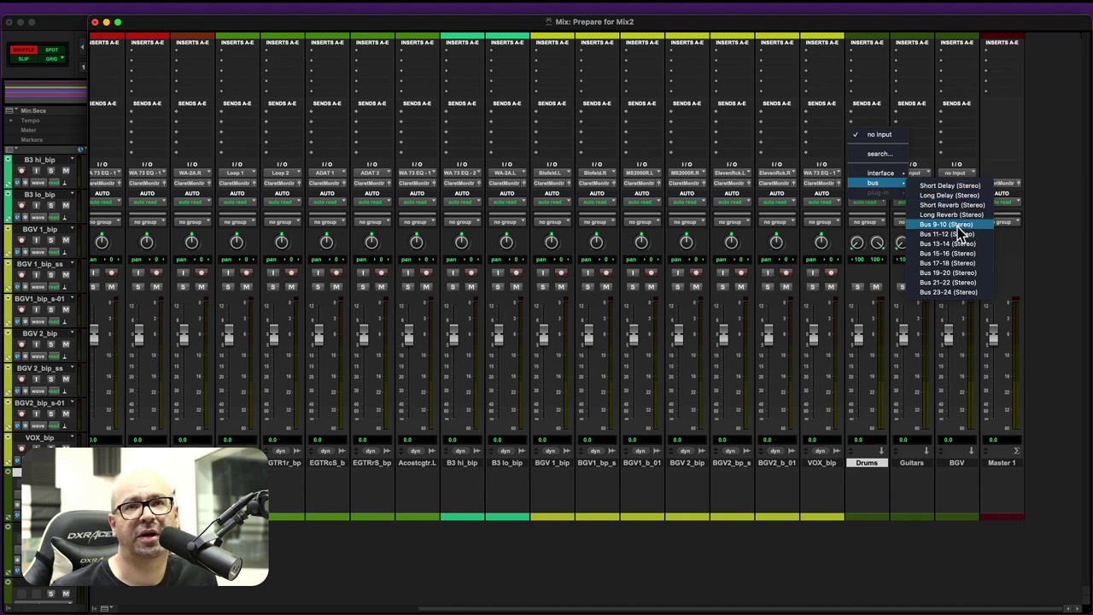
click(958, 226)
Set the Guitars aux track's input to Bus 11-12 (Stereo) and the BGV aux track's input to Bus 13-14 (Stereo)
click(912, 175)
mouse_move(930, 181)
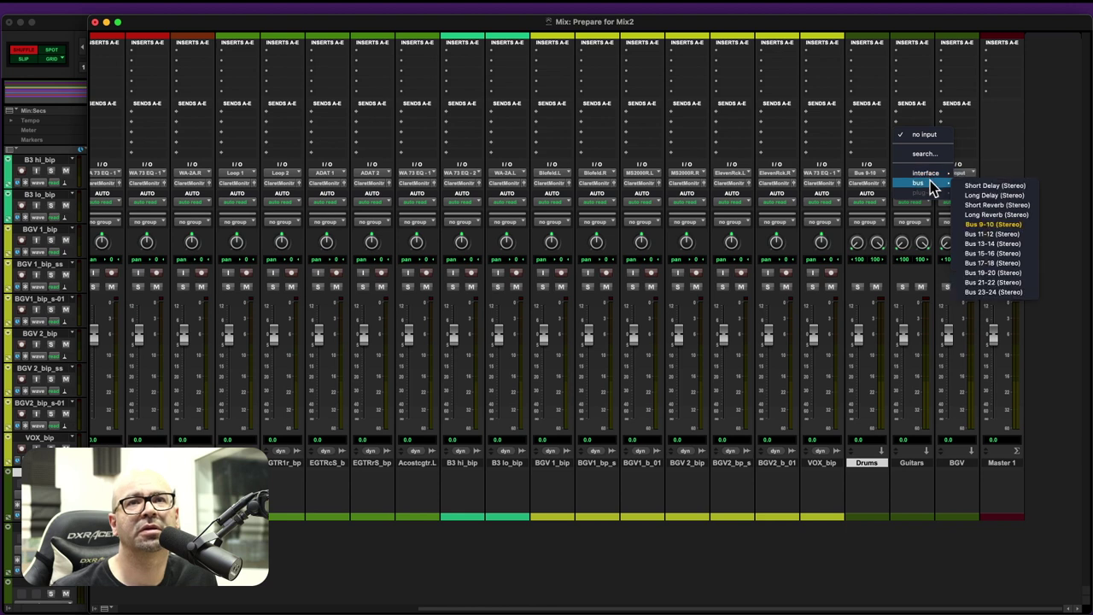
click(990, 234)
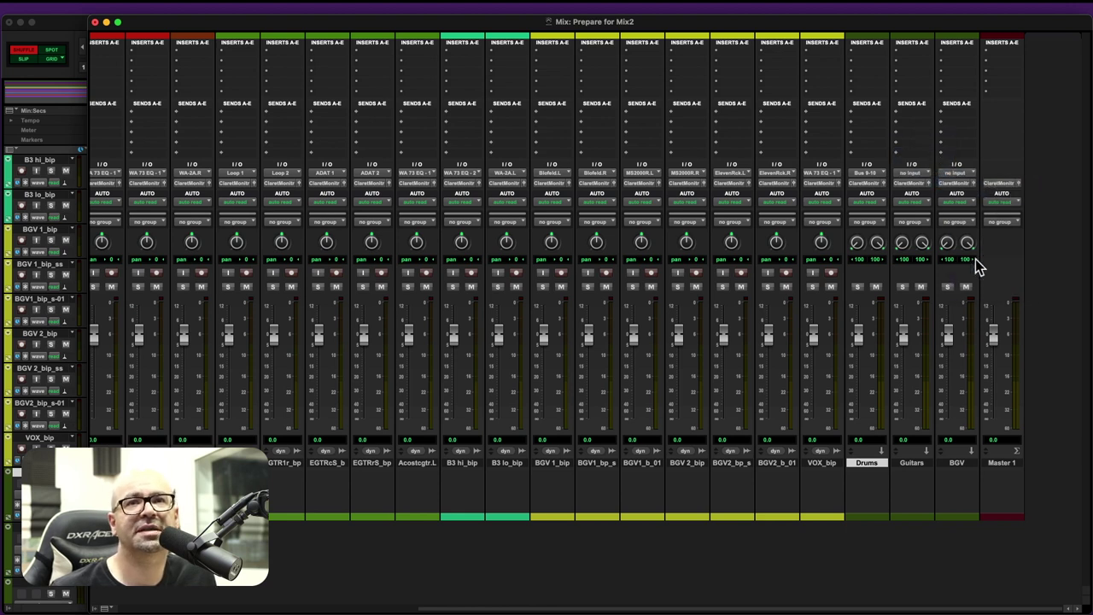
click(956, 173)
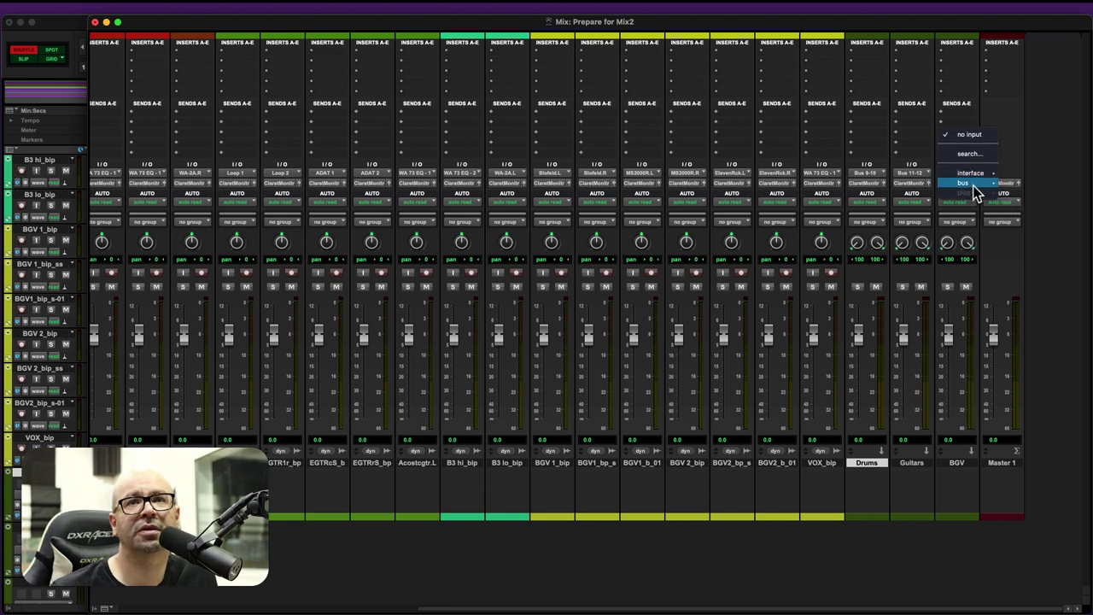
click(977, 192)
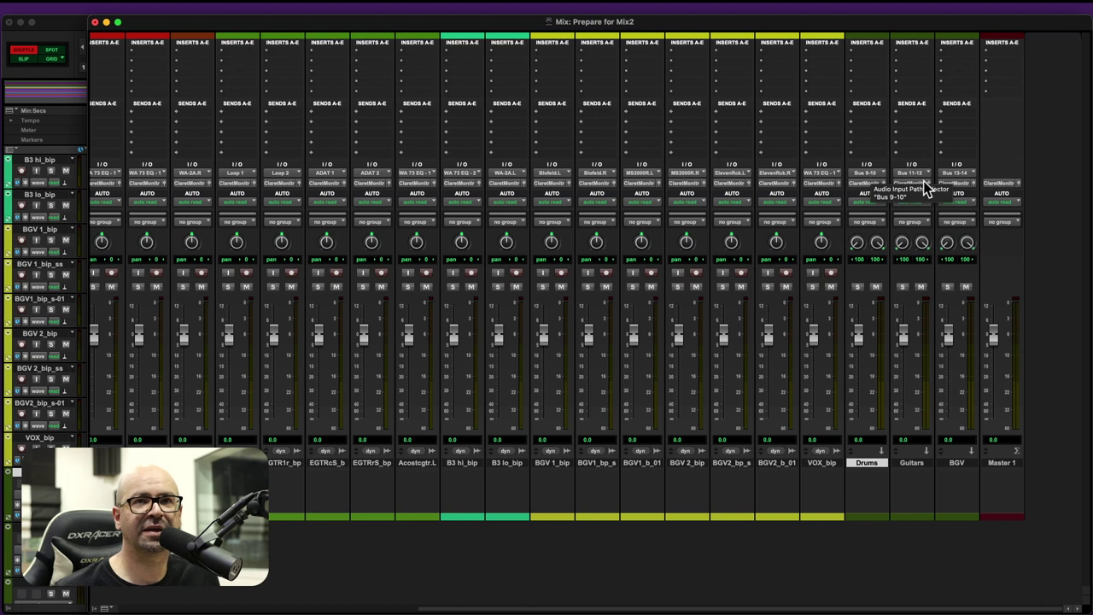
Rename the Drums aux track's input bus, Bus 9-10, as Drums
right_click(873, 173)
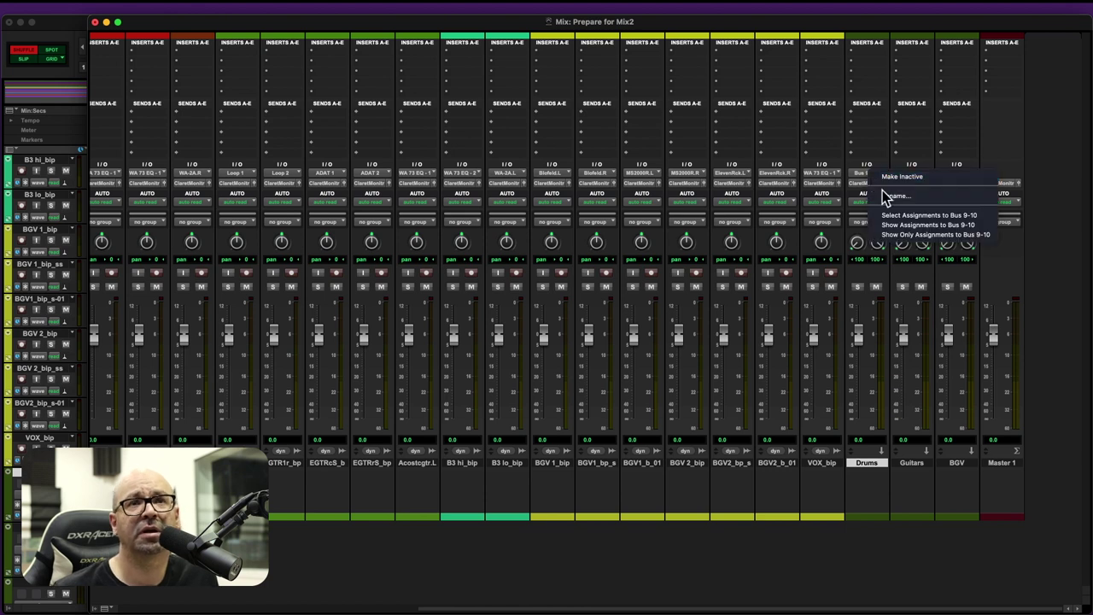
click(892, 196)
text(Drums)
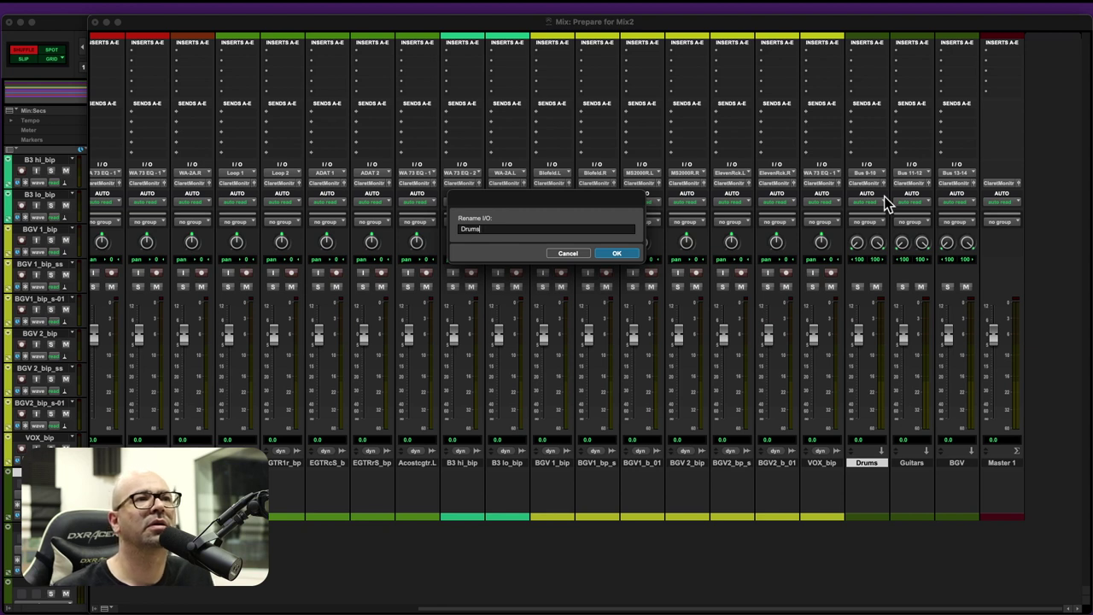
key(Return)
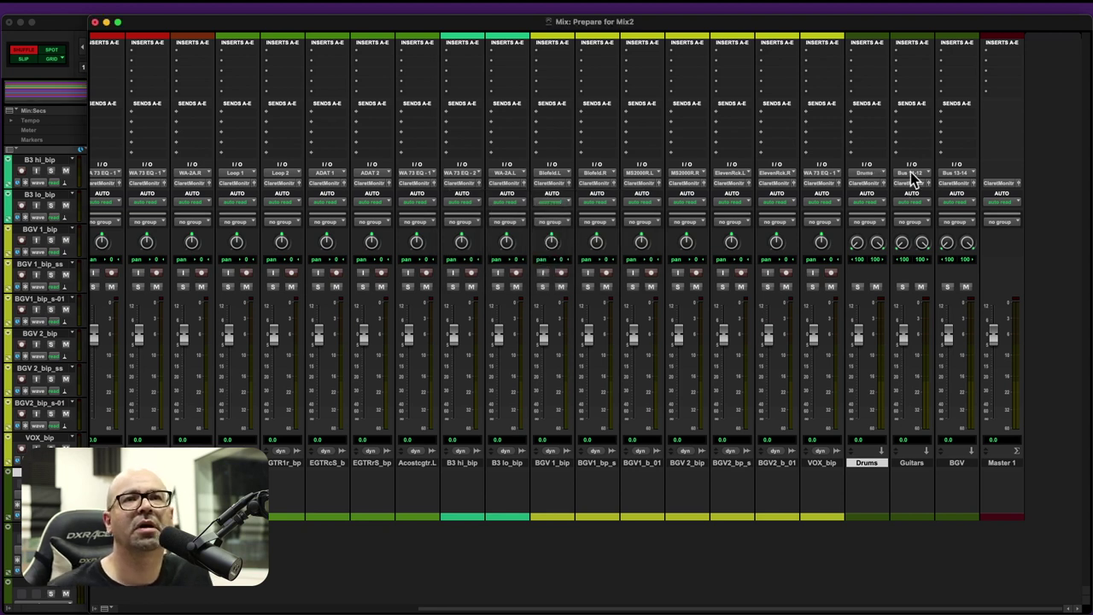
Rename the Guitars aux track's input bus, Bus 11-12, as Guitars
right_click(911, 174)
click(925, 196)
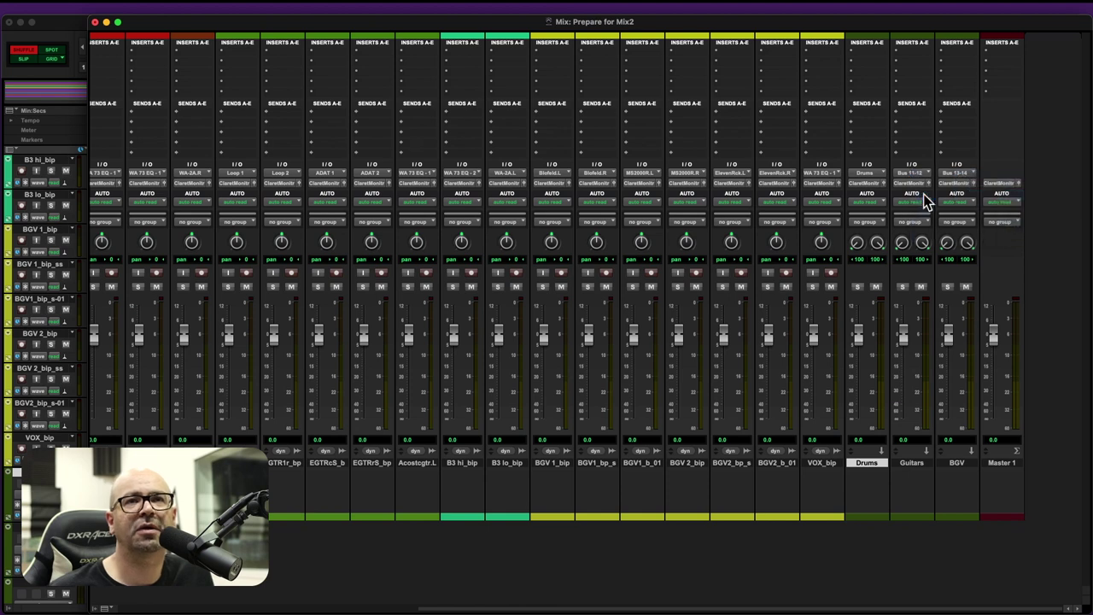
text(Guitars)
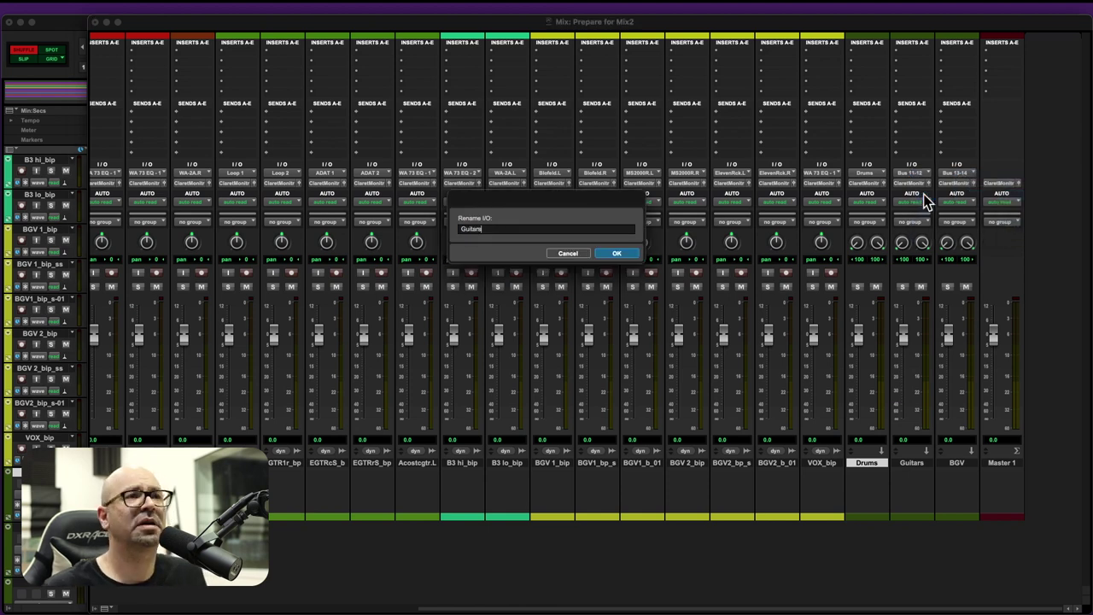
key(Return)
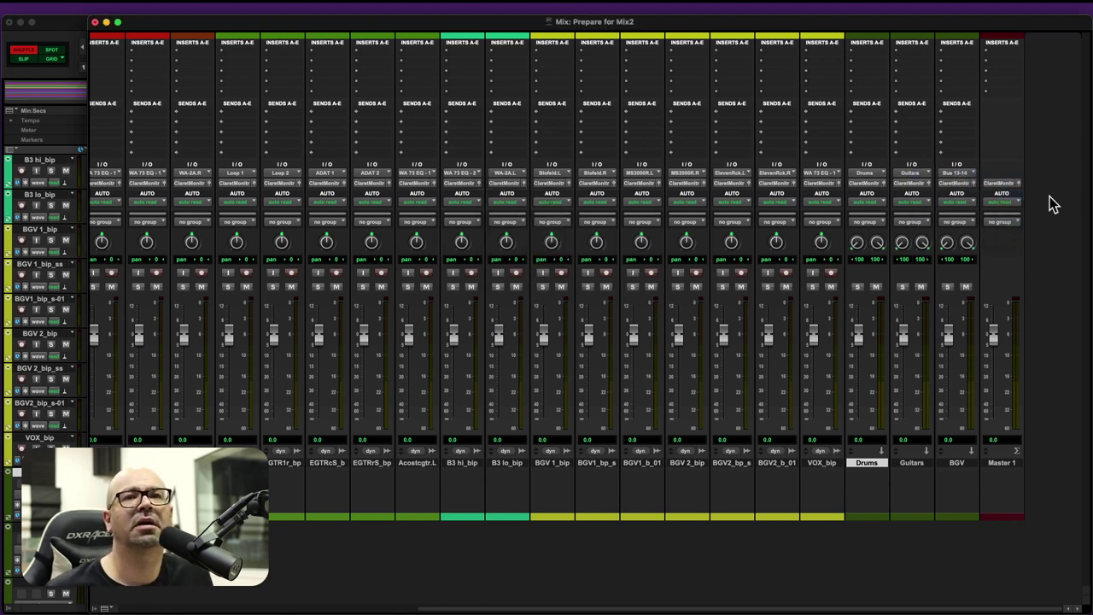
Rename the BGV aux track's input bus, Bus 13-14, as BGV
right_click(955, 175)
click(971, 197)
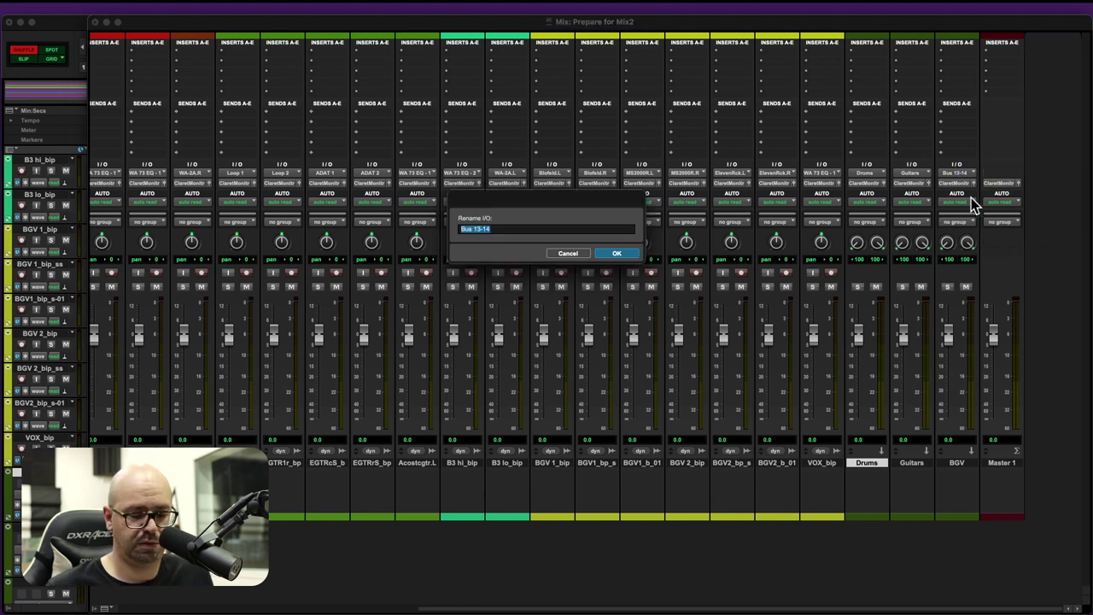
text(BGV)
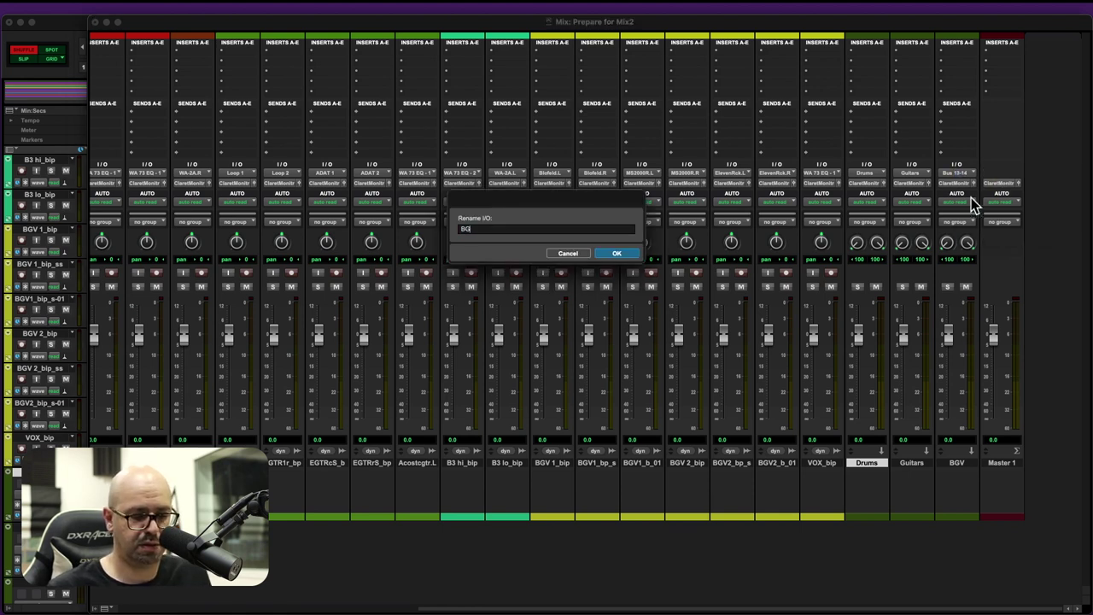
key(Return)
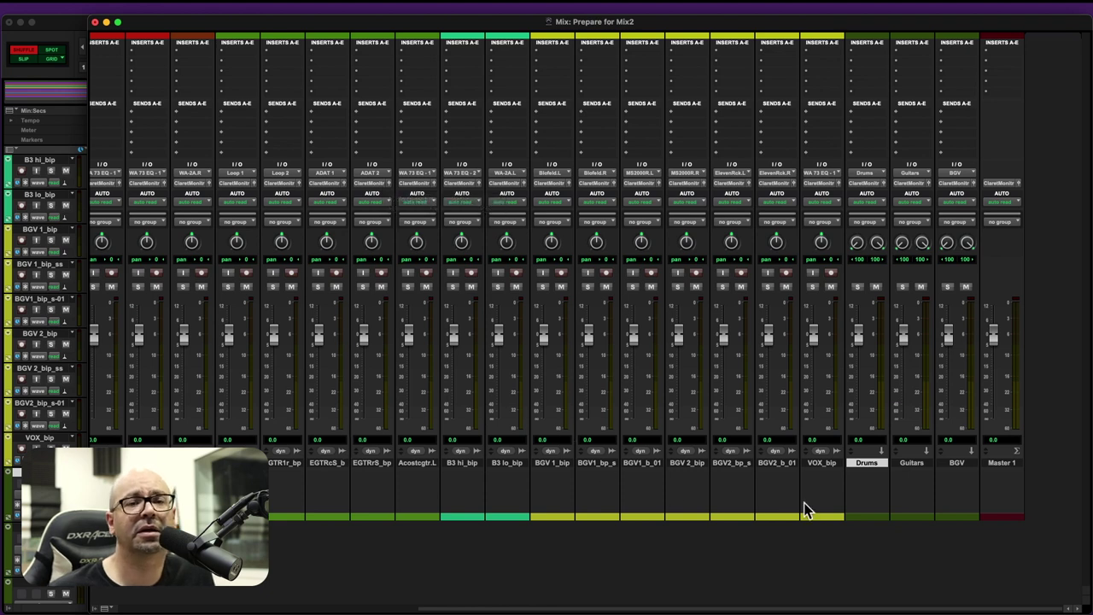
Select all the red drum tracks through TAMB_bip and route their outputs together to the Drums (Stereo) bus
scroll(806, 511, left, 10)
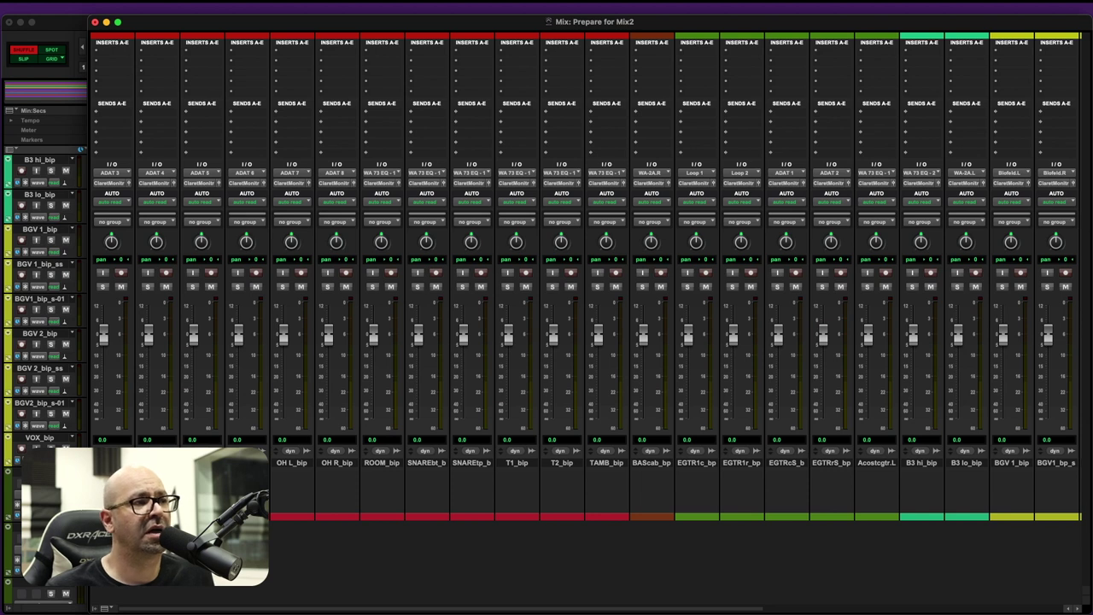
shift+click(605, 464)
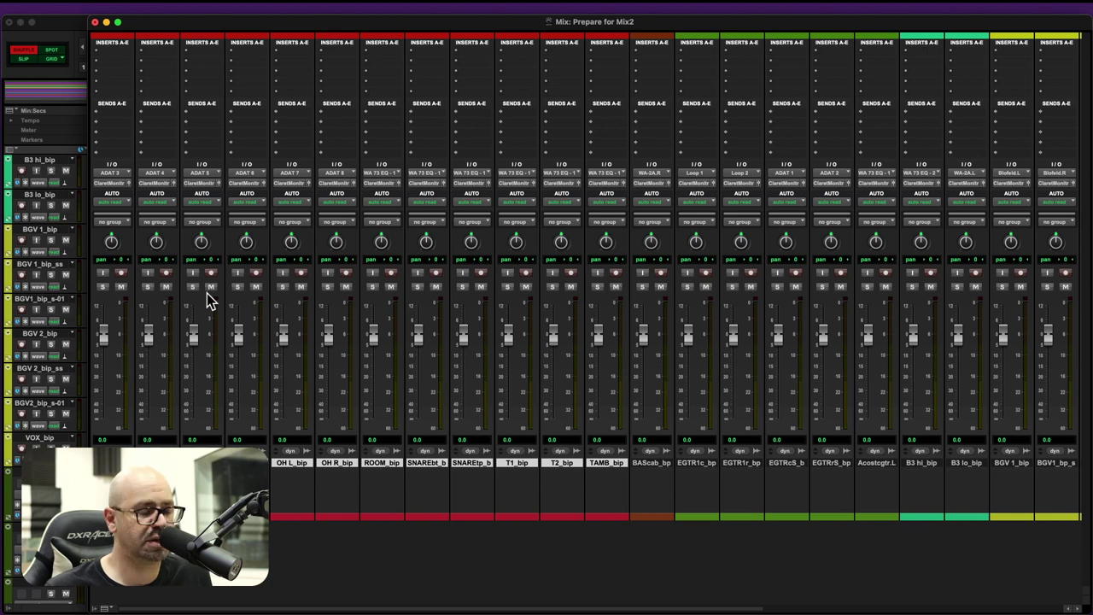
click(116, 182)
mouse_move(117, 190)
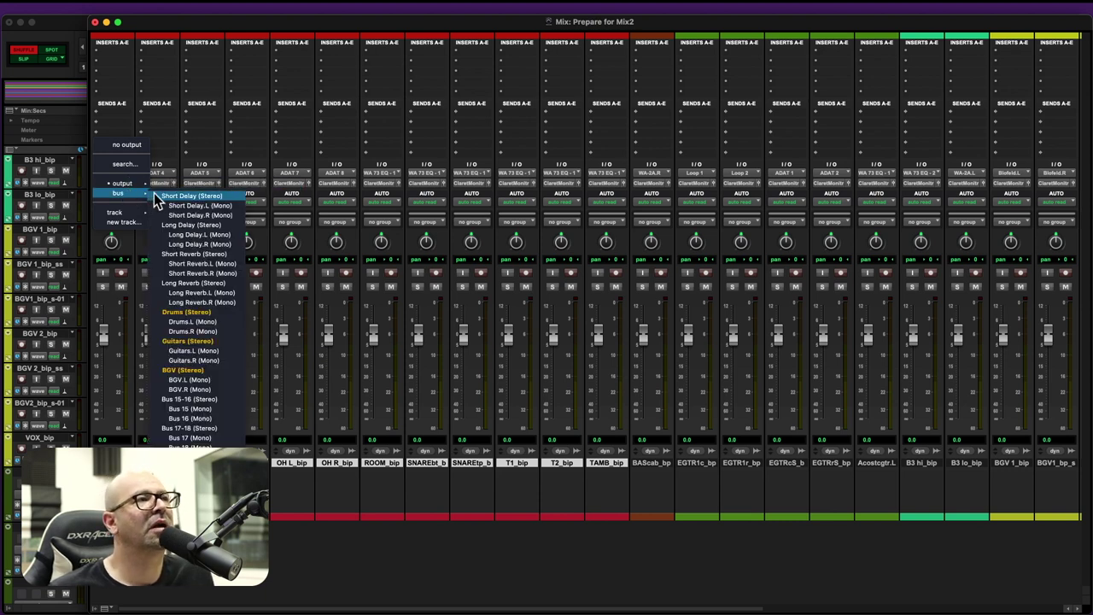
click(212, 321)
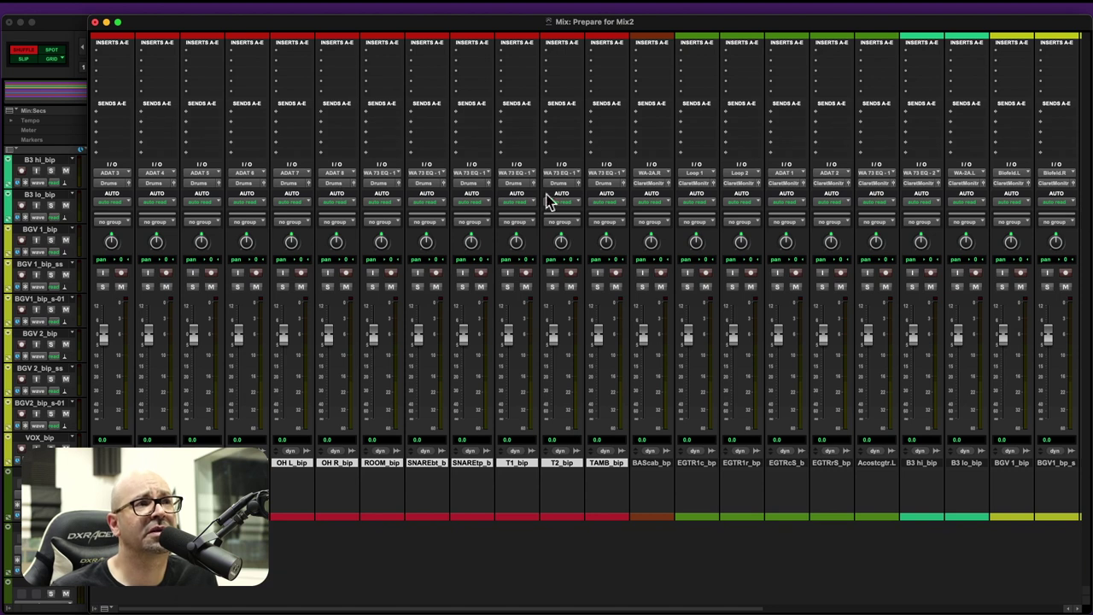
Move the Drums aux track directly after TAMB_bip and the Guitars aux track directly after the acoustic guitar track
drag(751, 609, 1077, 605)
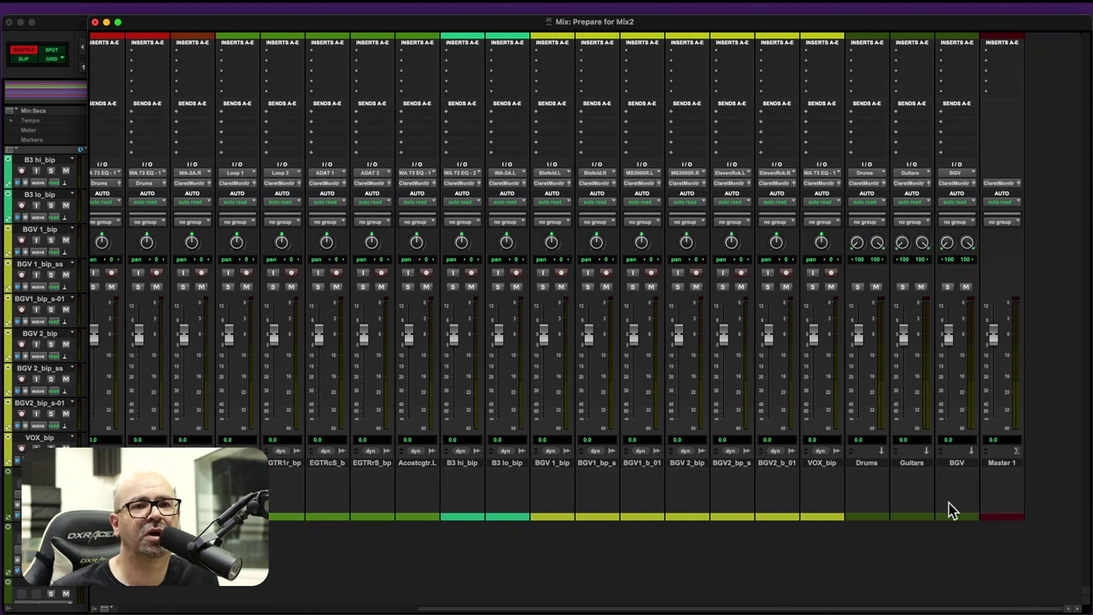
drag(871, 474, 496, 518)
scroll(639, 472, left, 5)
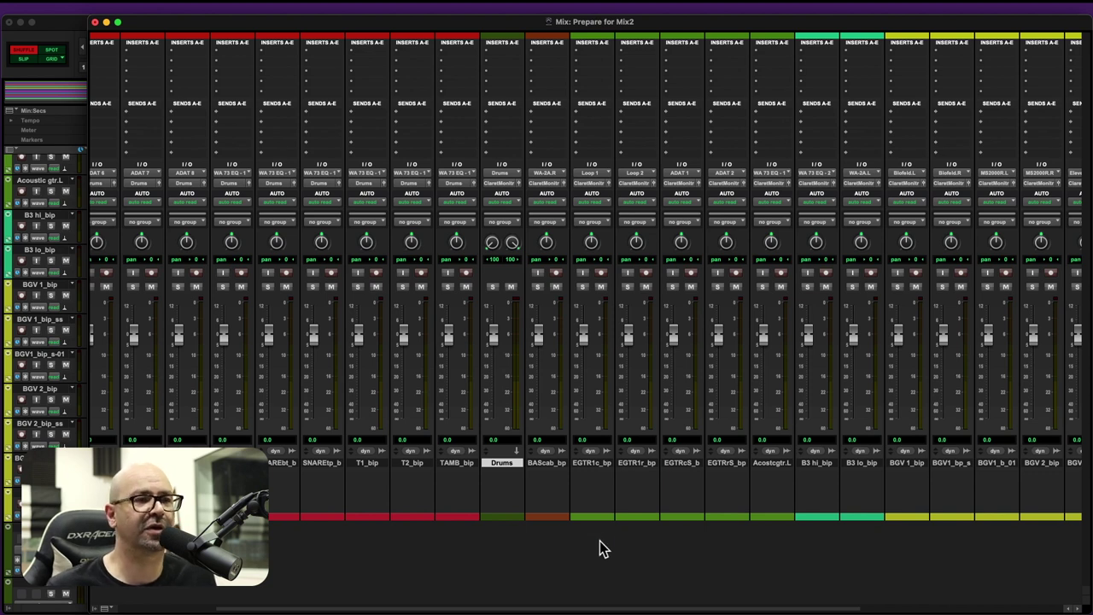
scroll(599, 540, right, 5)
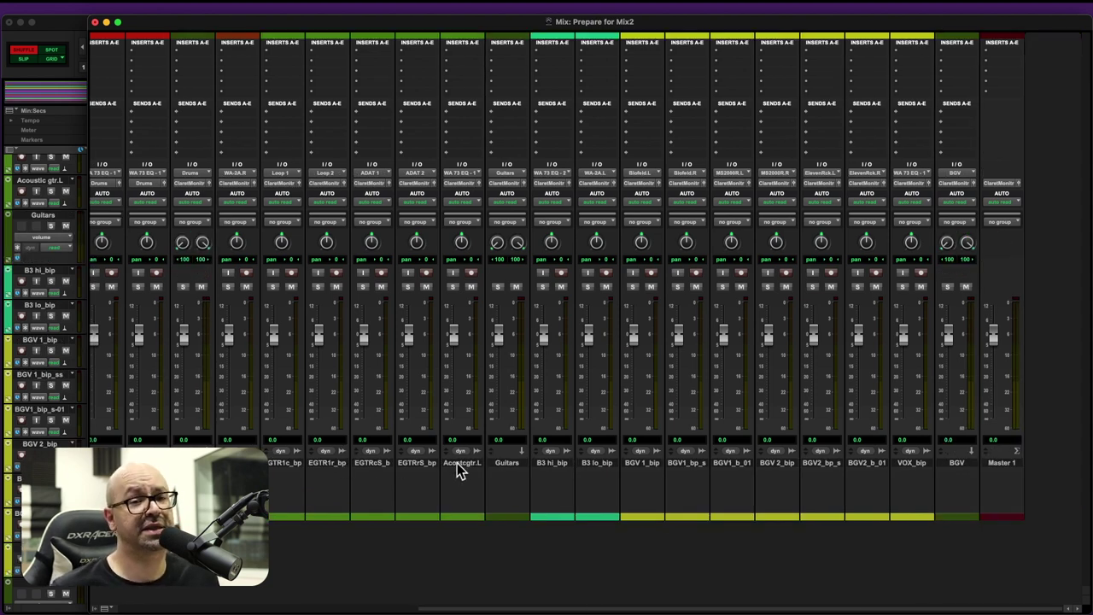
Select the four electric guitar tracks and route their outputs together to the Guitars (Stereo) bus
click(286, 463)
shift+click(417, 465)
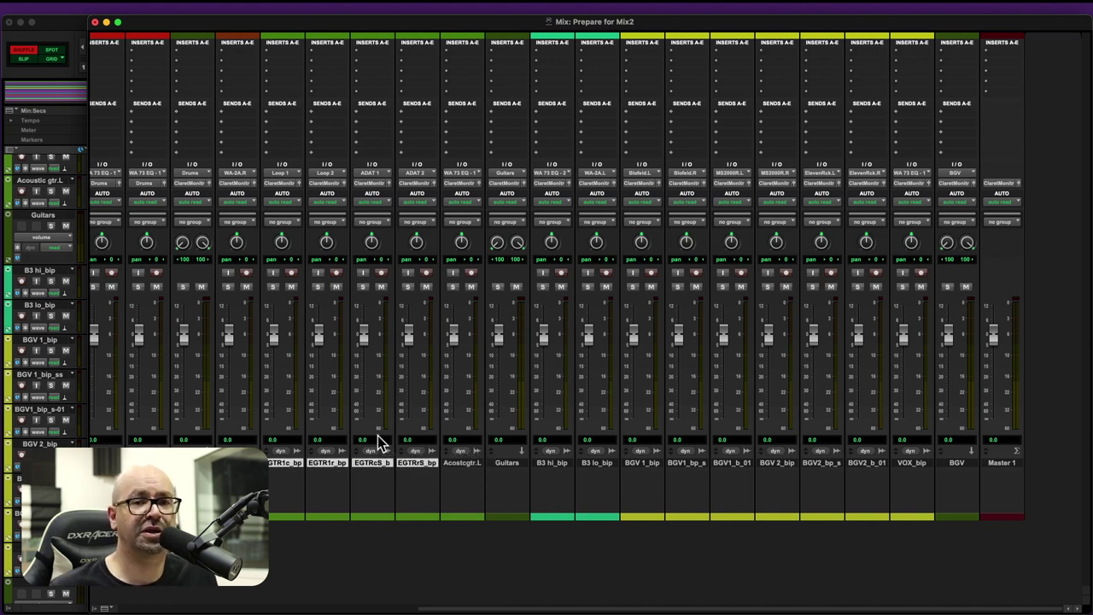
click(284, 183)
mouse_move(290, 193)
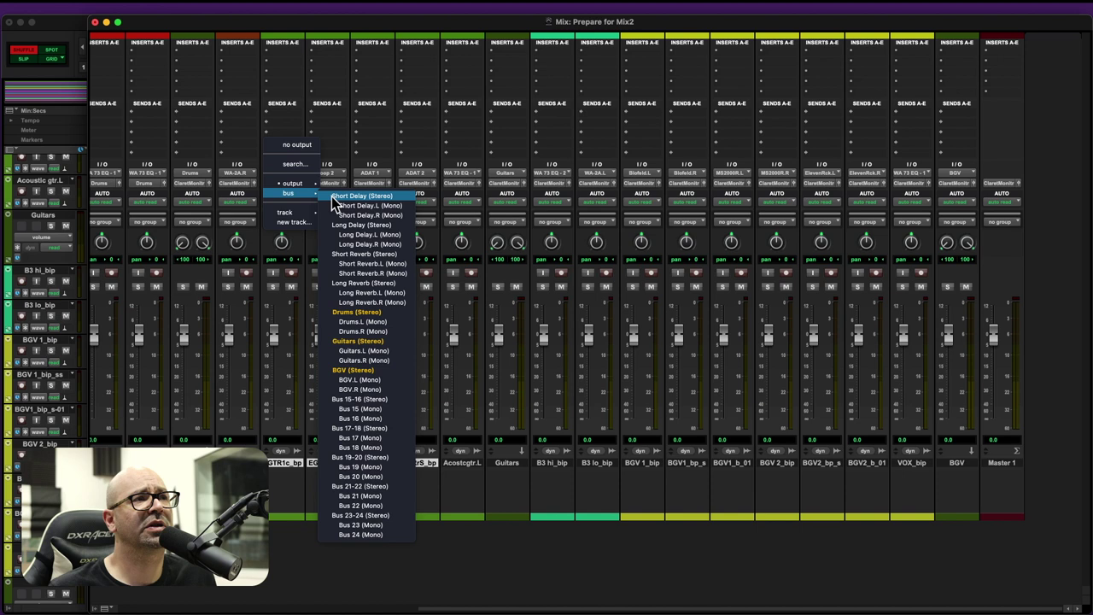
alt+shift+click(386, 342)
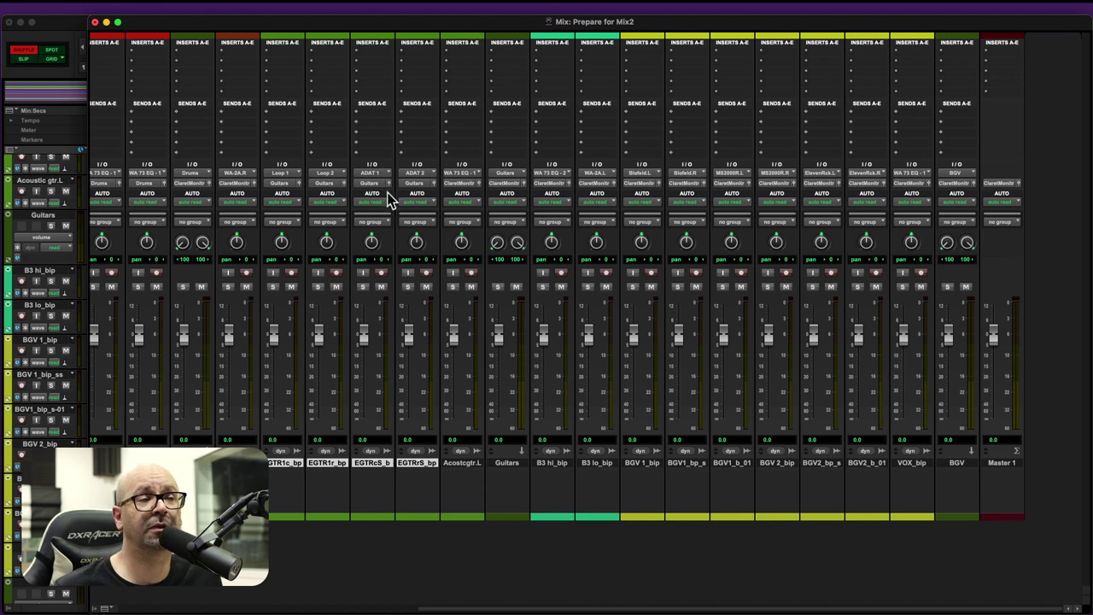
click(505, 463)
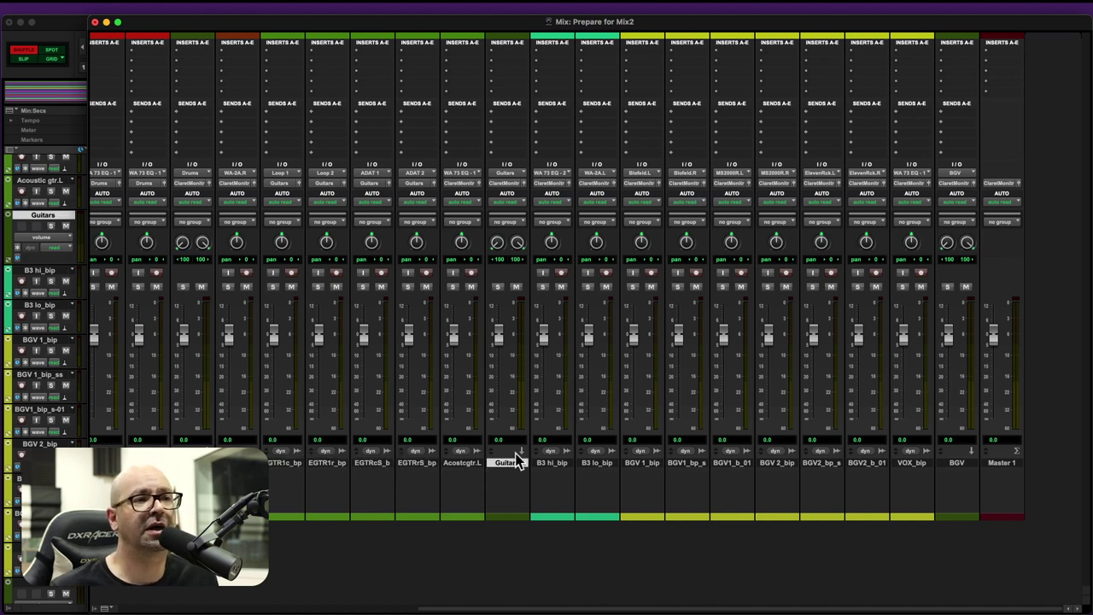
Route the six background vocal tracks' outputs to the BGV (Stereo) bus and move the BGV aux track directly before VOX_bip
click(636, 463)
shift+click(874, 463)
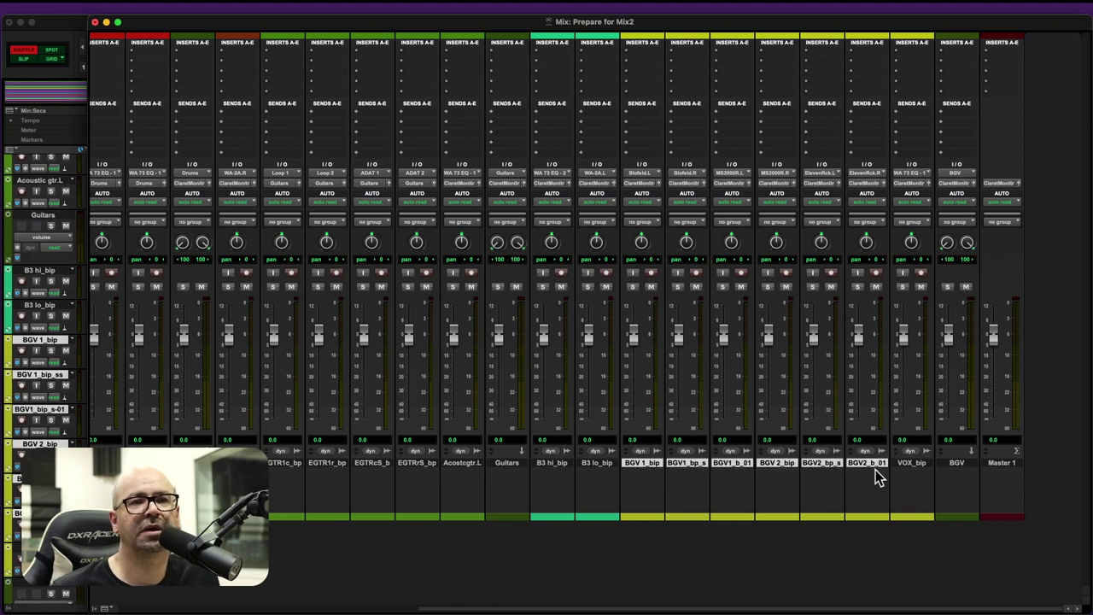
click(647, 185)
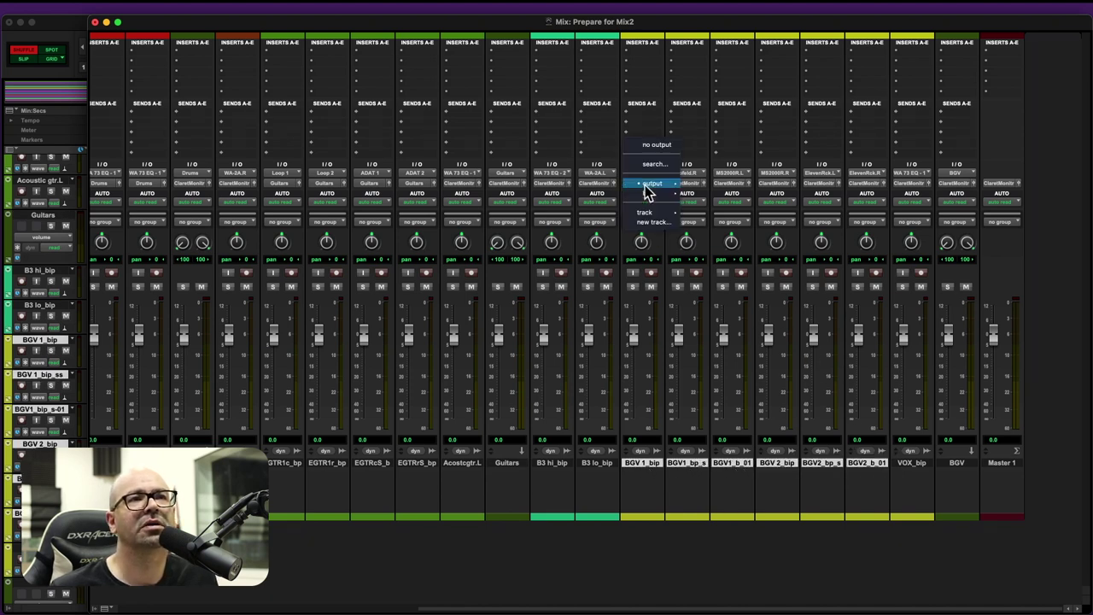
mouse_move(647, 194)
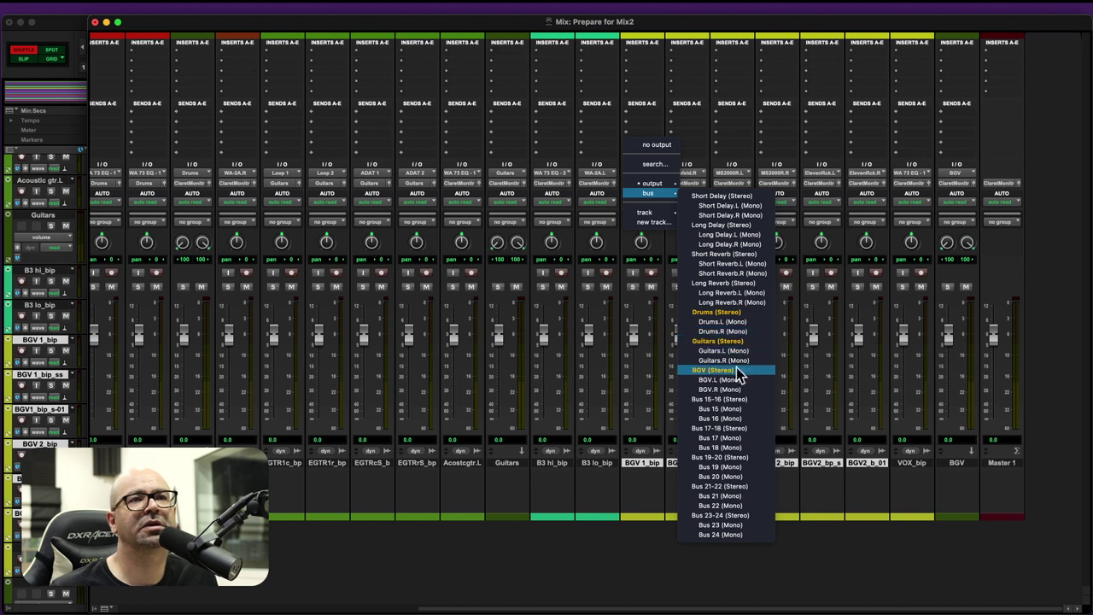
click(734, 372)
drag(956, 466, 892, 474)
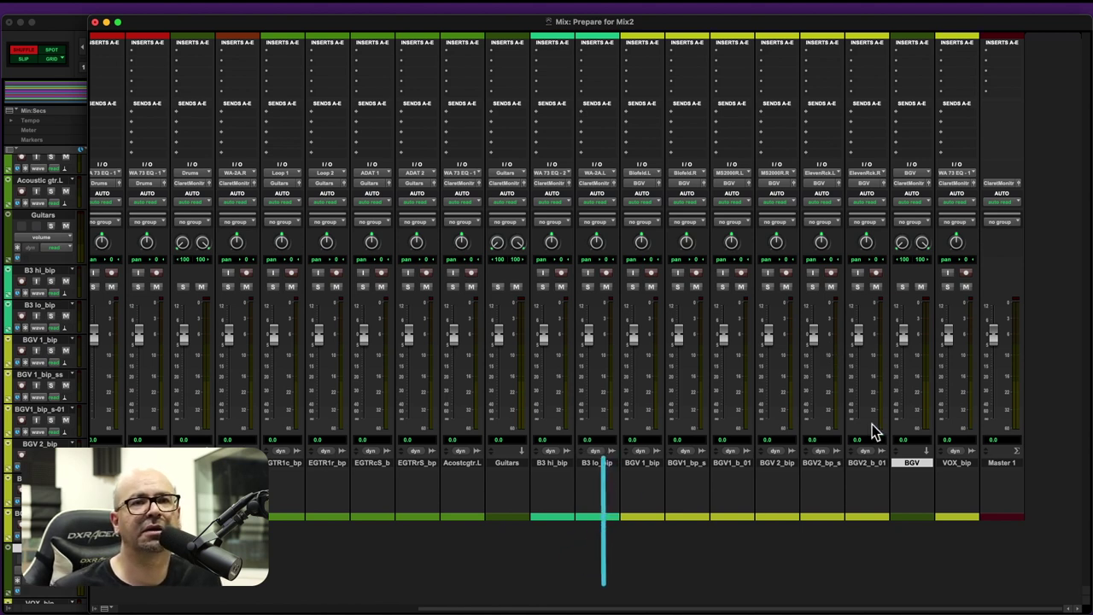
Put the Guitars, BGV and Drums aux tracks into solo safe mode
click(506, 463)
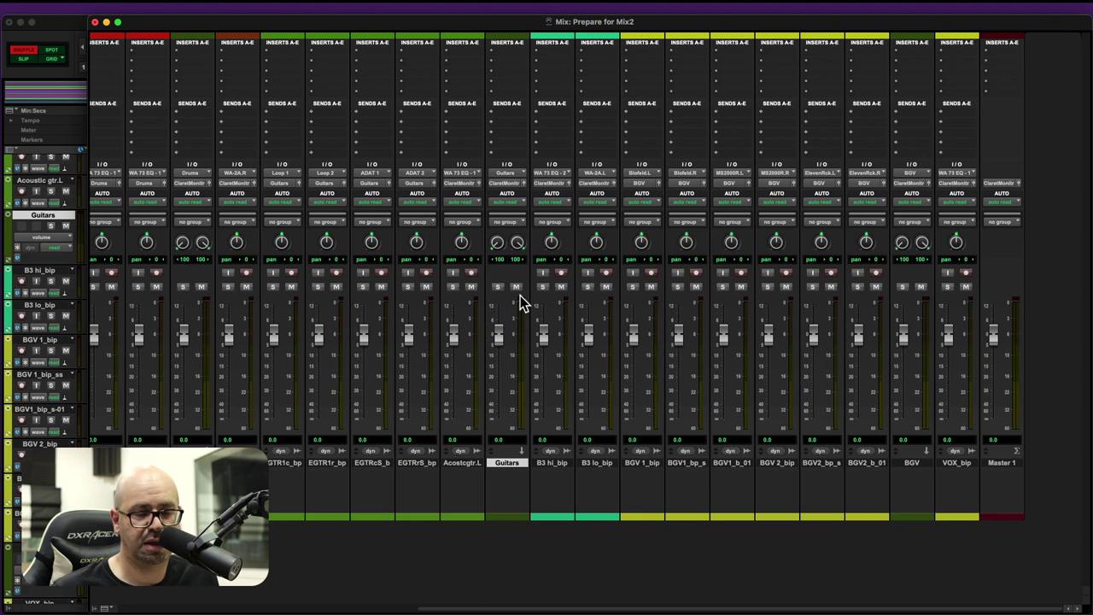
super+click(501, 291)
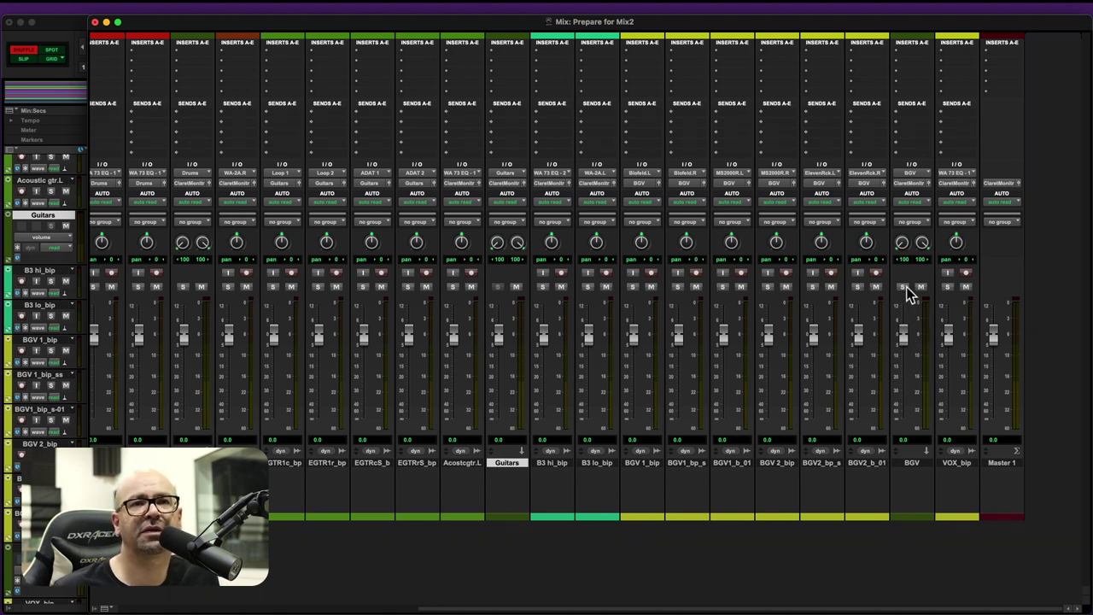
Lower the volume faders of the six drum tracks with inputs ADAT 3 to ADAT 8 fully to -∞
scroll(600, 532, left, 5)
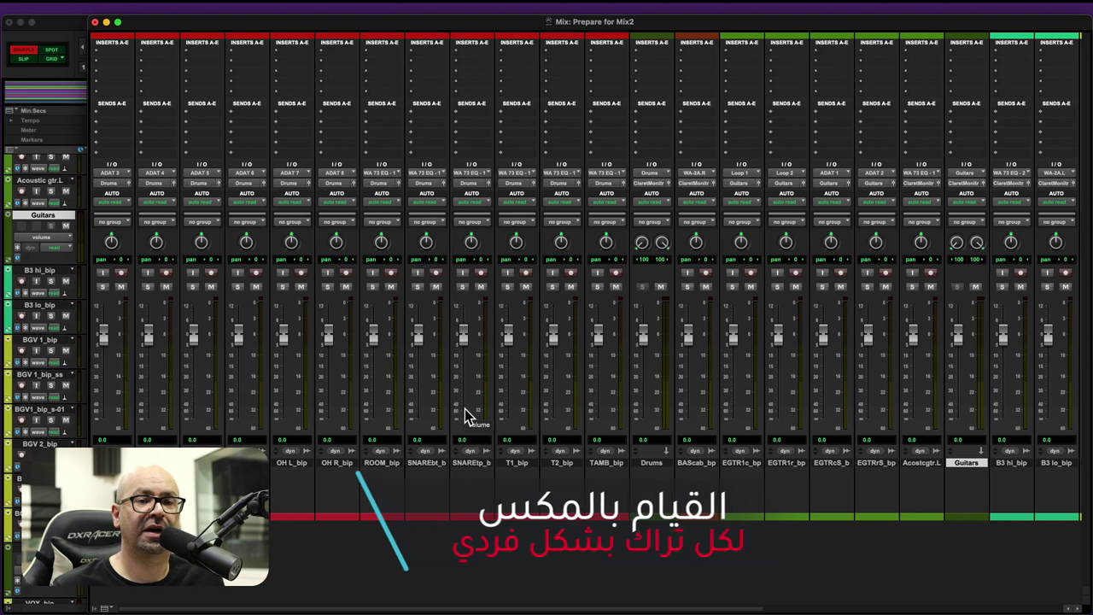
drag(104, 339, 106, 422)
drag(150, 335, 150, 418)
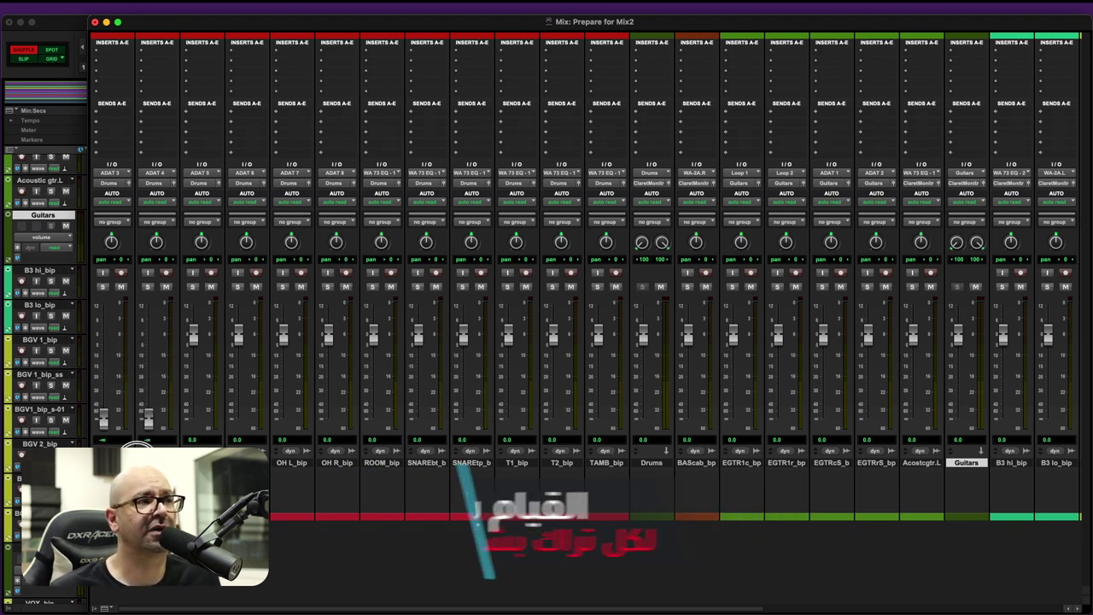
drag(190, 333, 193, 419)
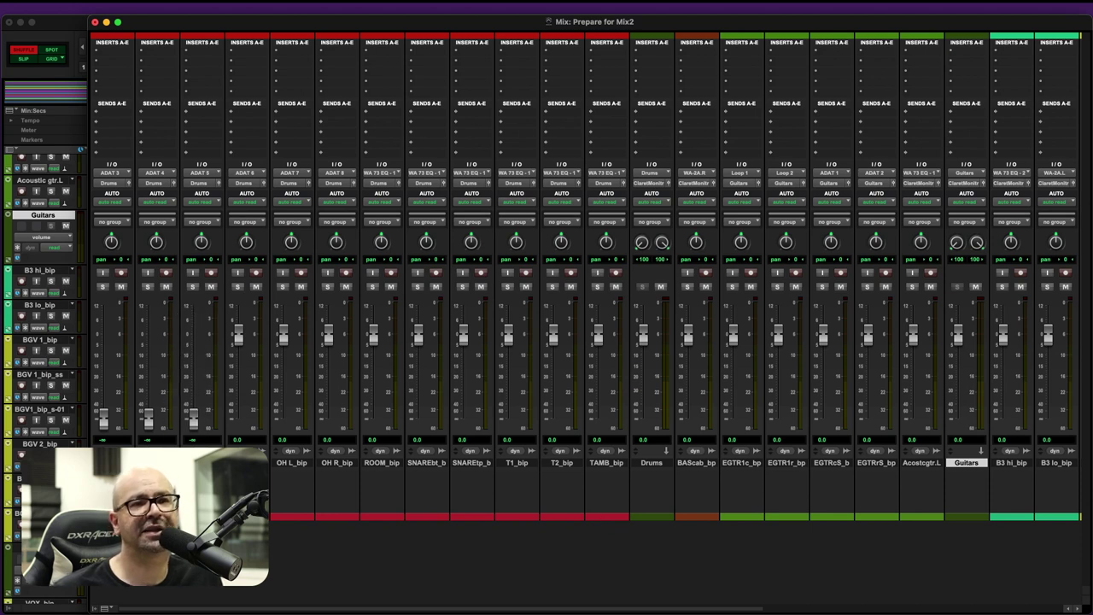
drag(238, 336, 238, 418)
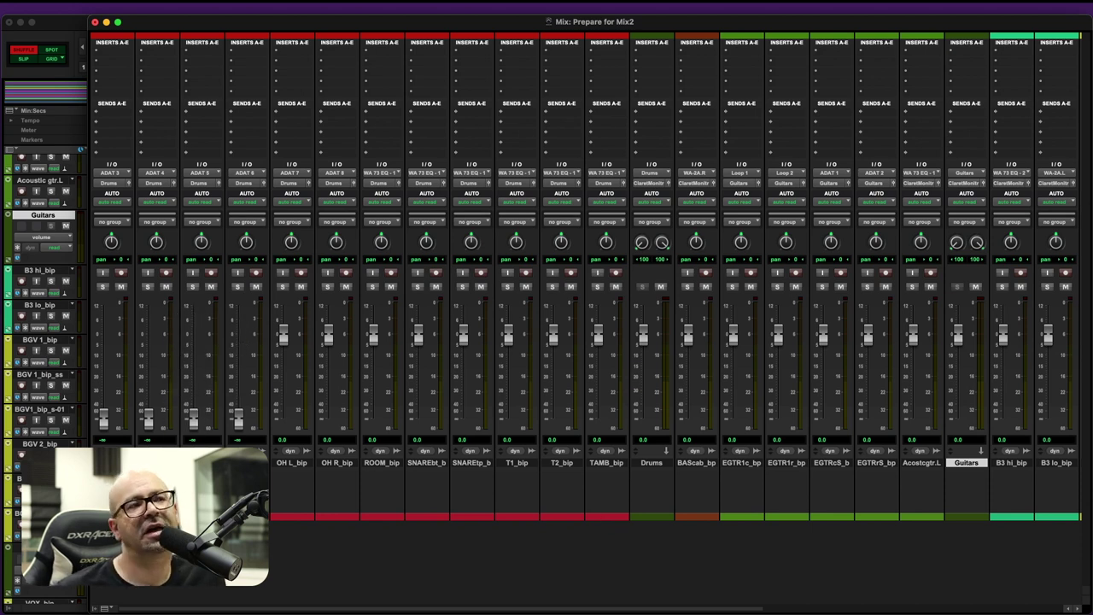
drag(285, 336, 298, 494)
drag(332, 341, 332, 477)
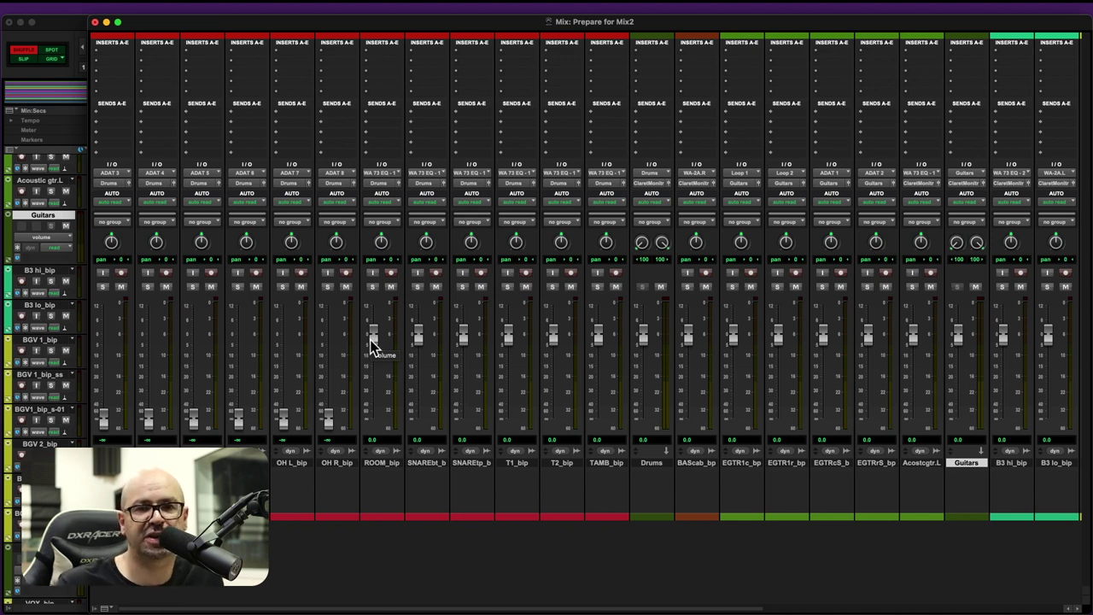
Lower the faders of the ROOM, two SNARE, T1, T2 and TAMB tracks fully to -∞
drag(372, 346, 374, 418)
drag(419, 329, 435, 488)
drag(462, 335, 471, 441)
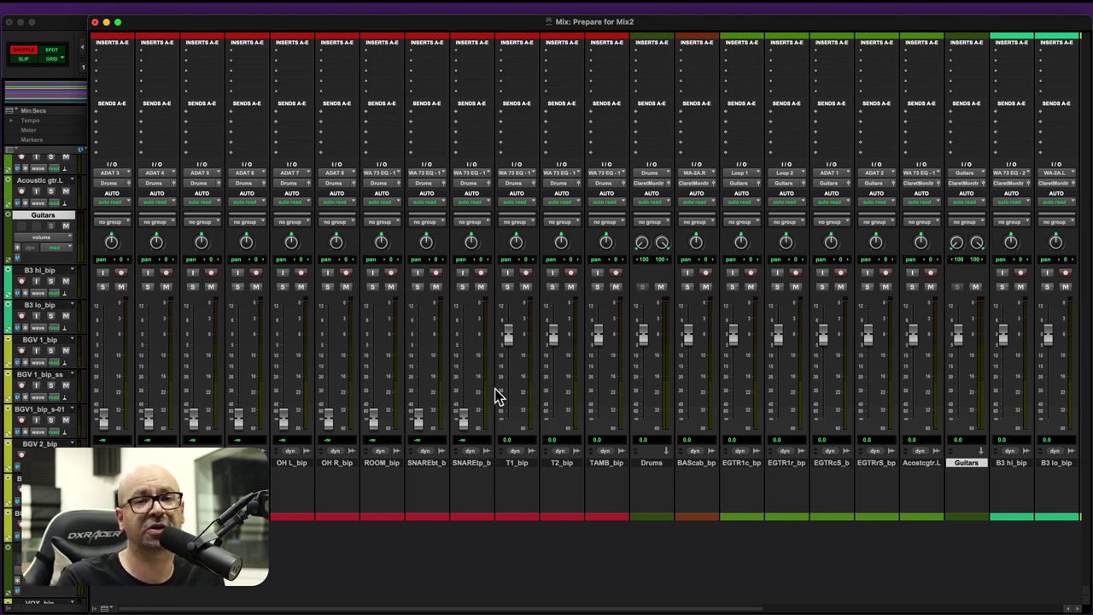
drag(511, 335, 509, 418)
drag(555, 338, 566, 458)
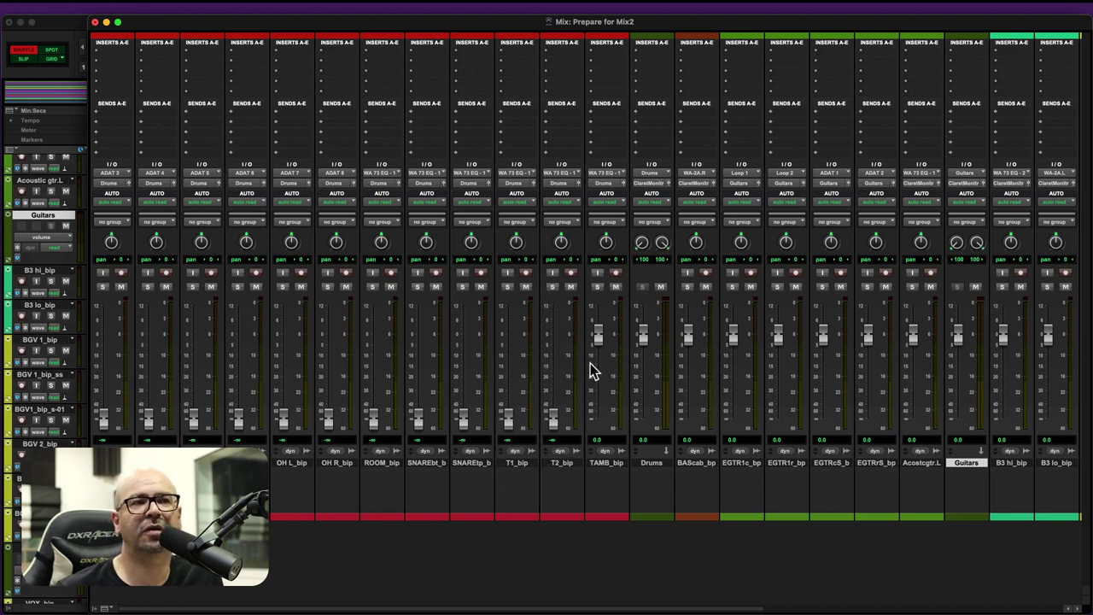
drag(599, 334, 597, 420)
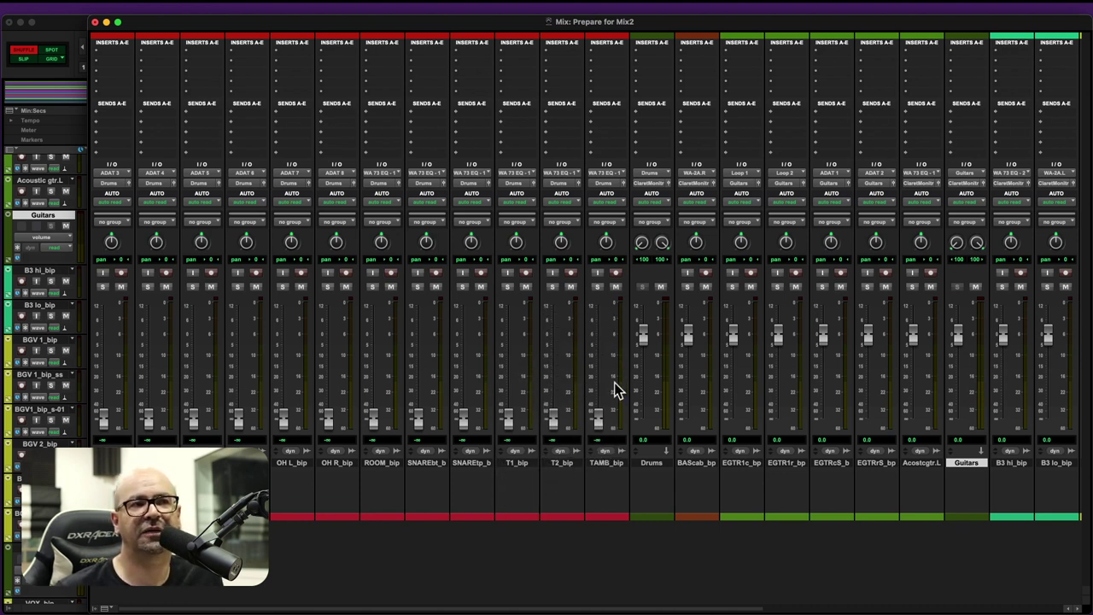
Lower the BAScab track's fader to -∞ and reset the Drums aux fader to 0.0
drag(645, 340, 648, 466)
drag(690, 337, 696, 444)
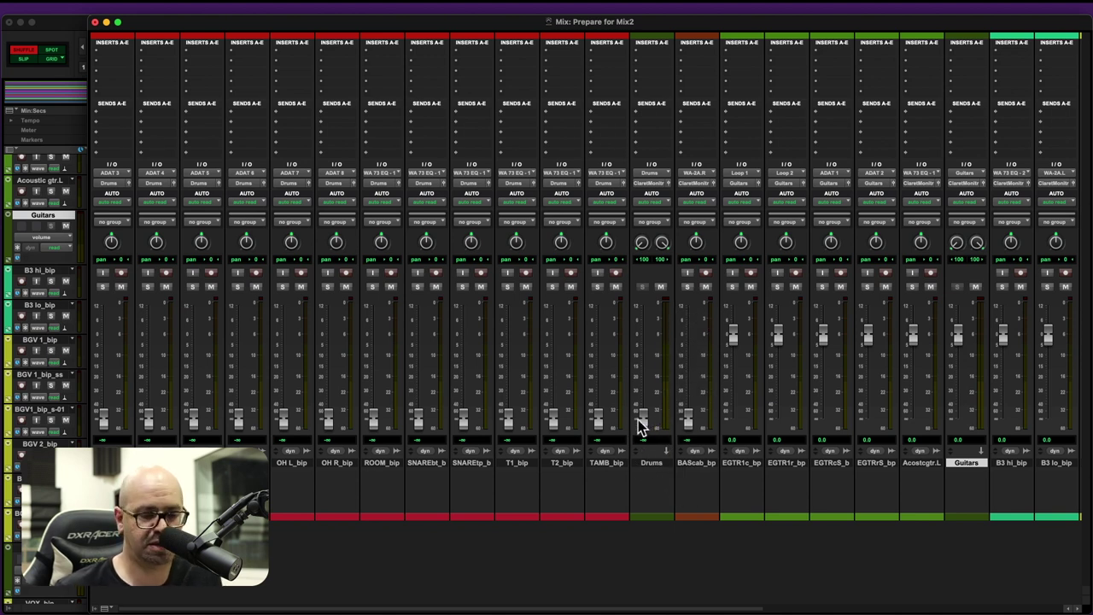
alt+click(639, 417)
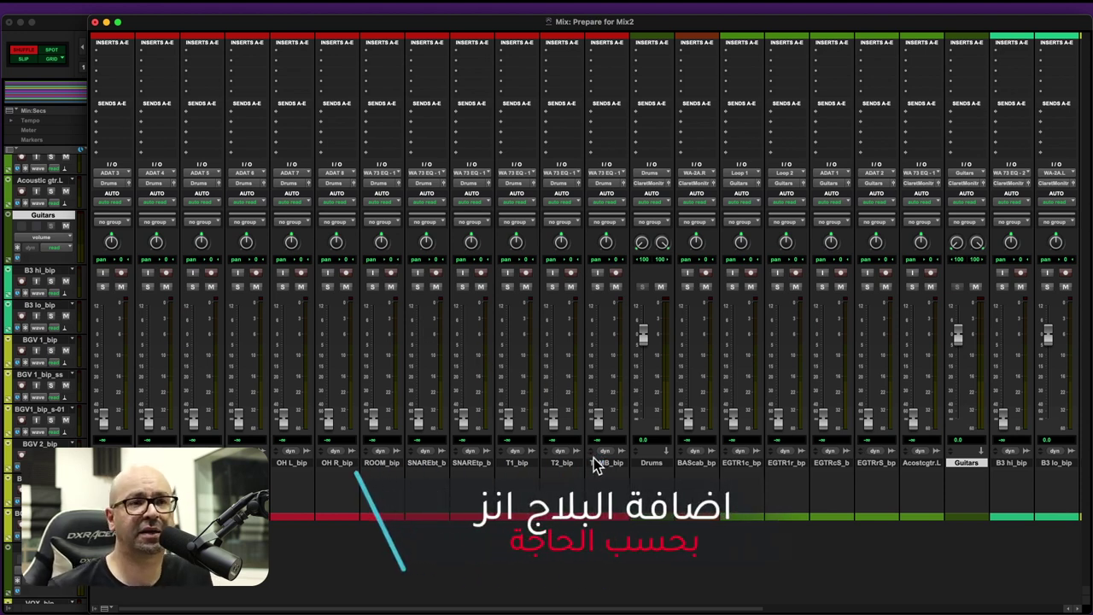
Insert the multichannel dynamics plug-in SSLChannel (stereo) in the Drums aux track's first insert slot and close its window
click(665, 463)
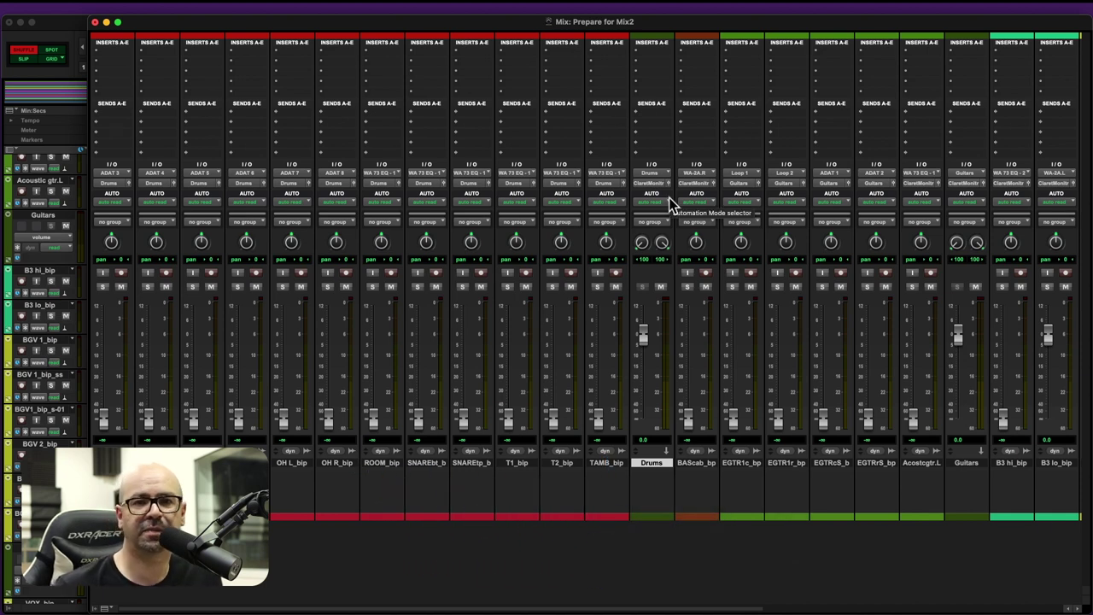
click(652, 50)
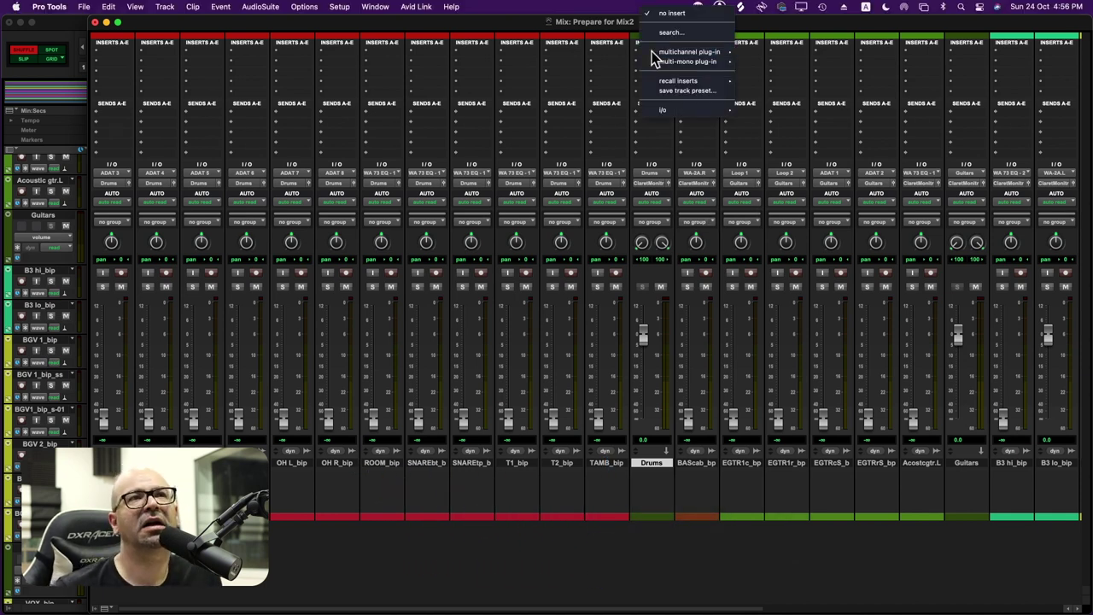
mouse_move(674, 52)
mouse_move(798, 56)
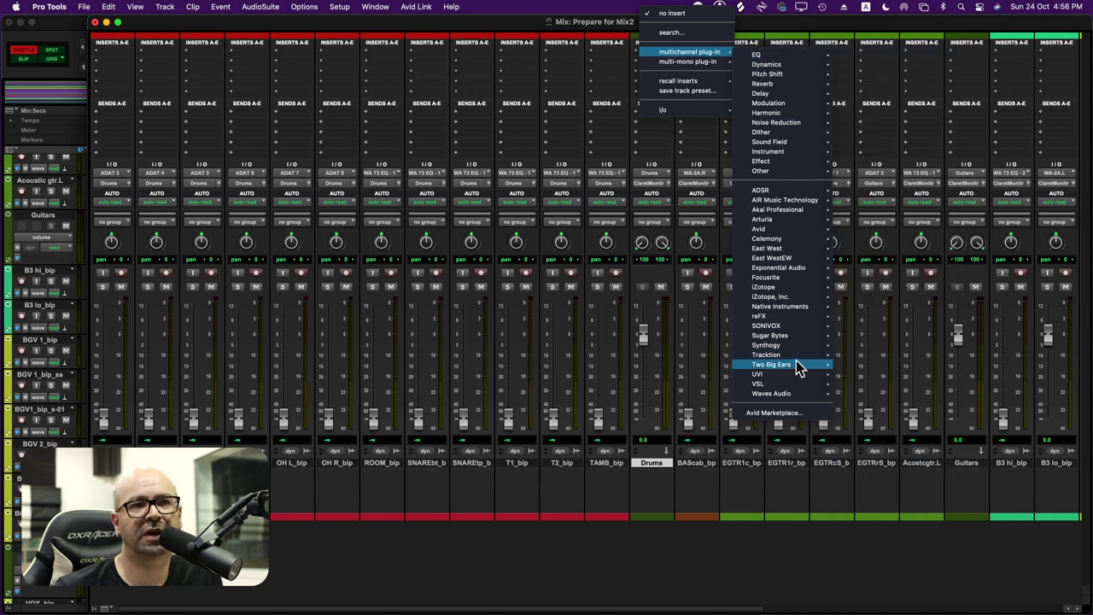
mouse_move(768, 64)
scroll(894, 413, down, 5)
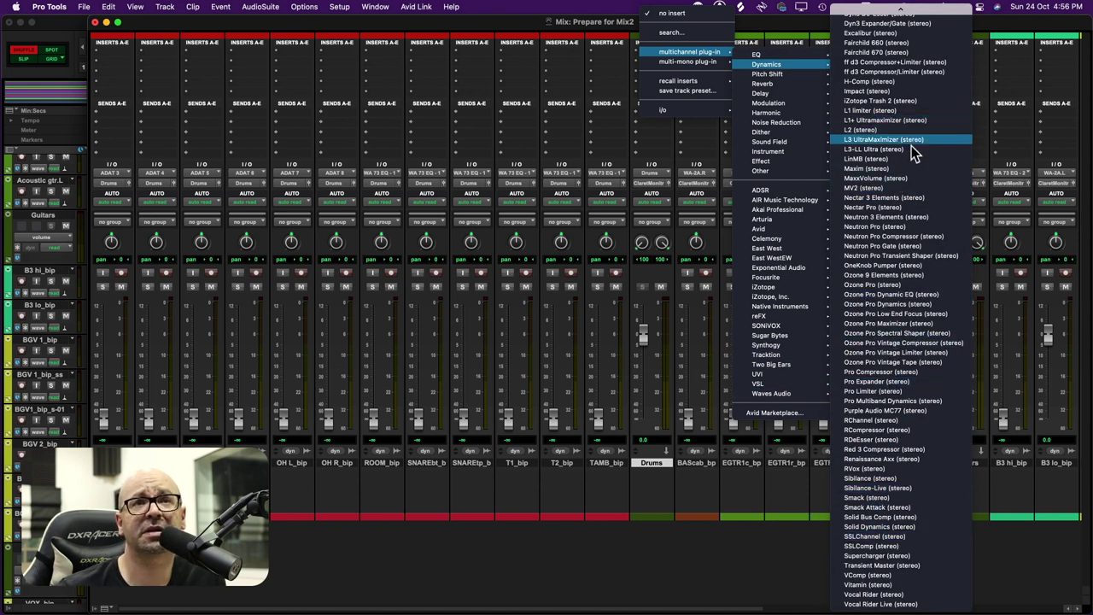
click(861, 545)
drag(790, 195, 303, 63)
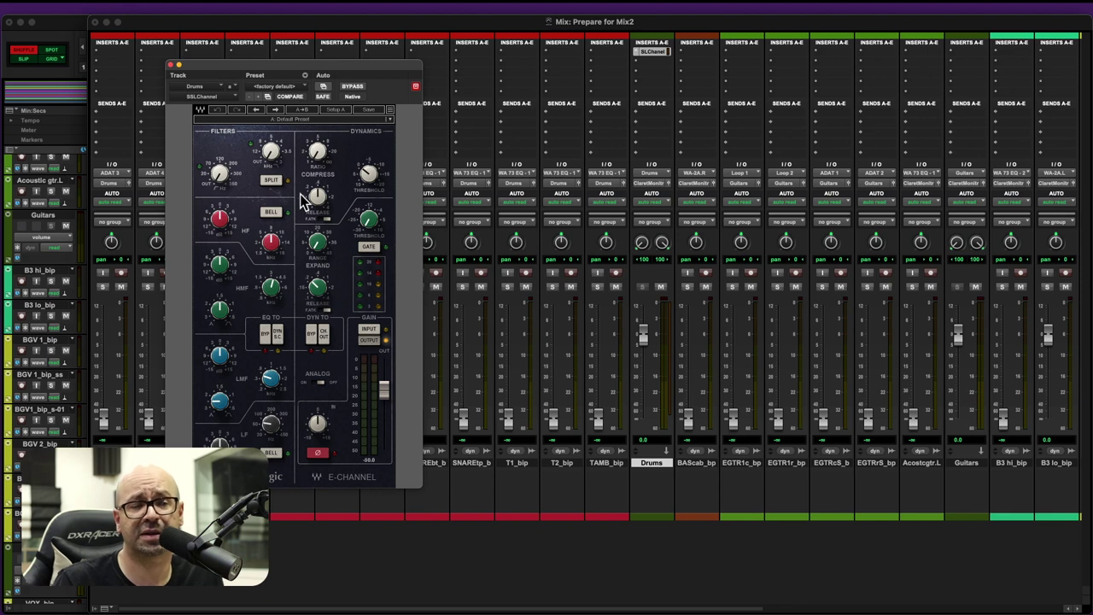
click(170, 64)
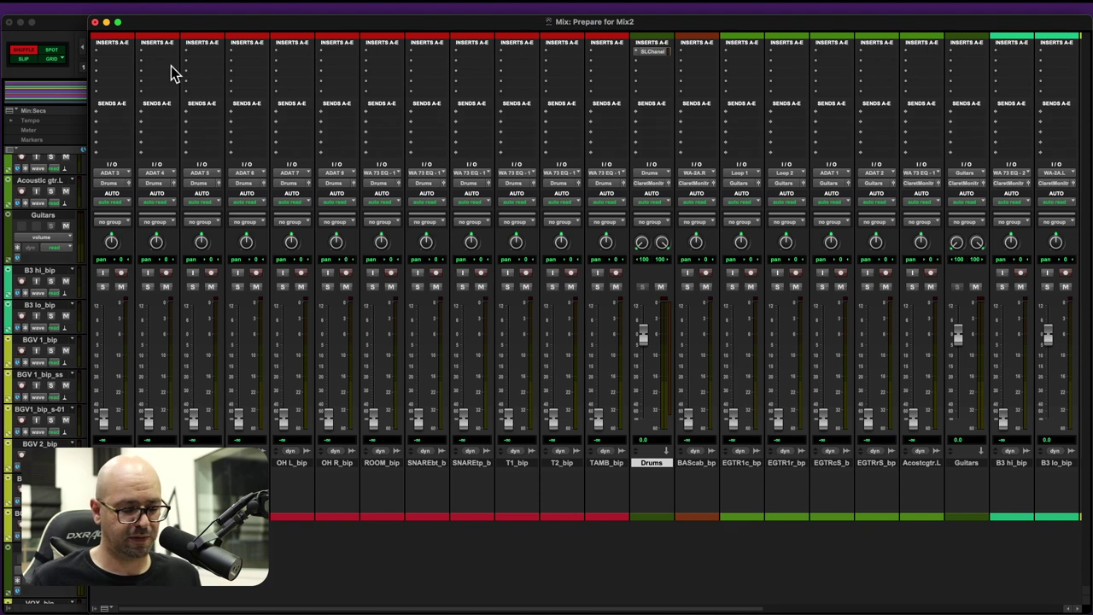
Start creating new tracks with one stereo Aux Input named Reverb
key(shift+super+n)
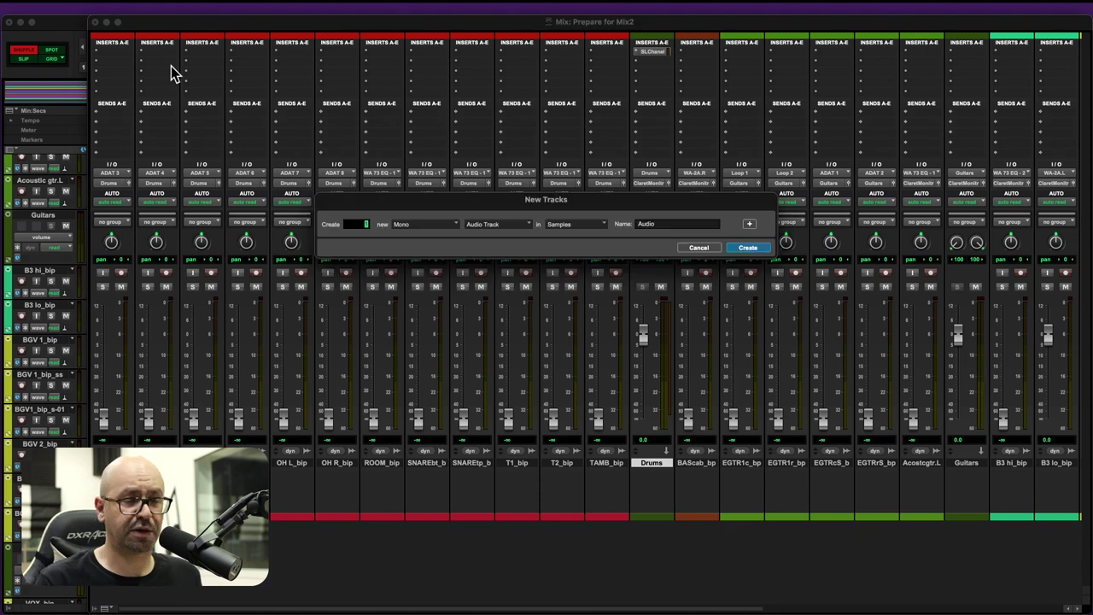
click(427, 237)
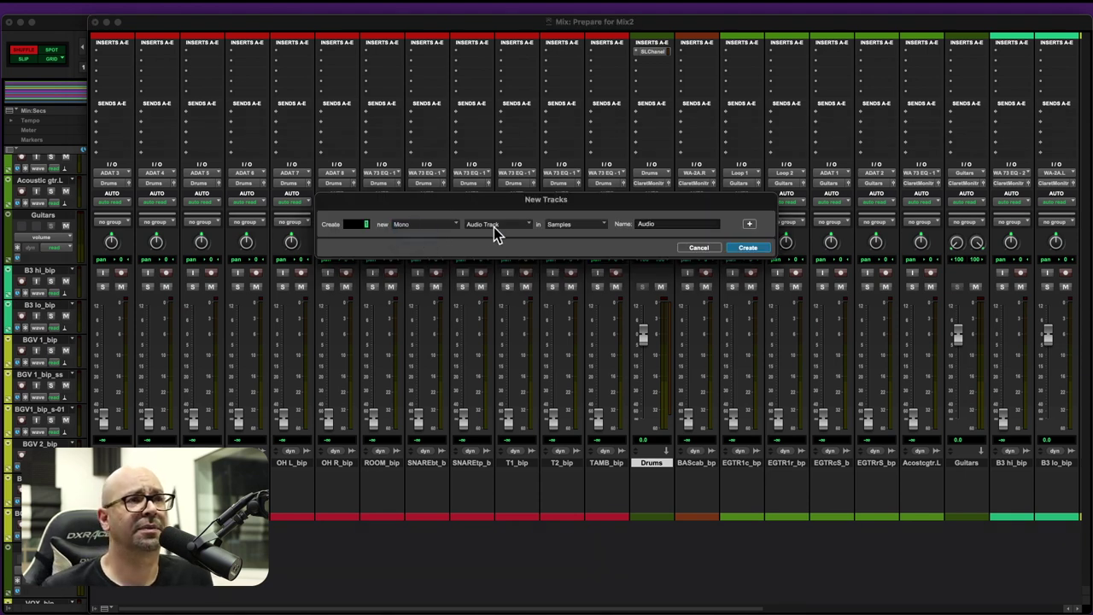
click(496, 228)
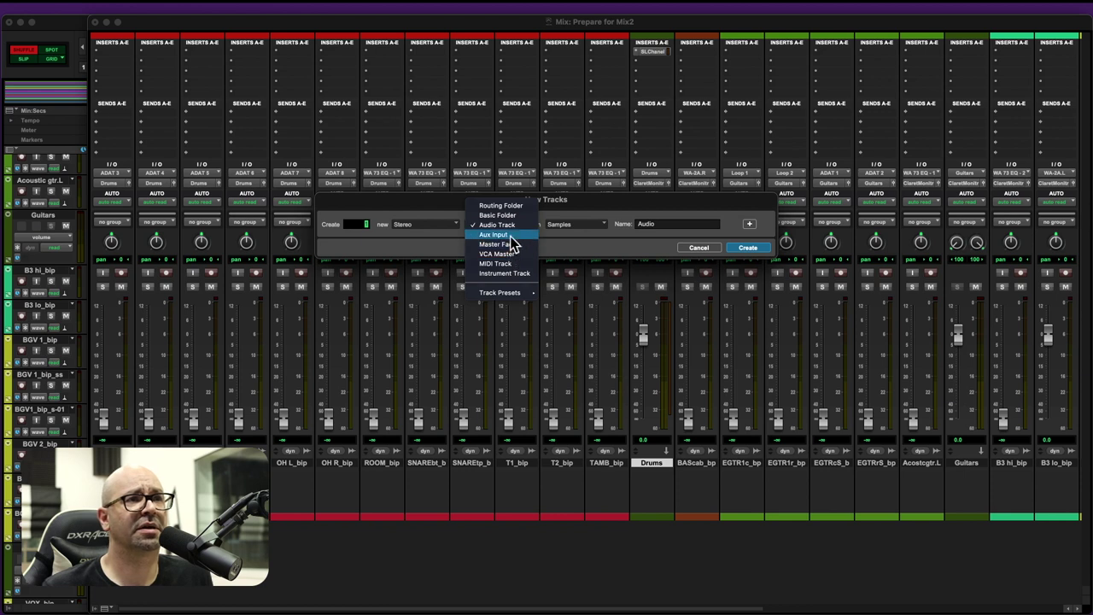
click(508, 234)
double_click(659, 224)
text(Reverb)
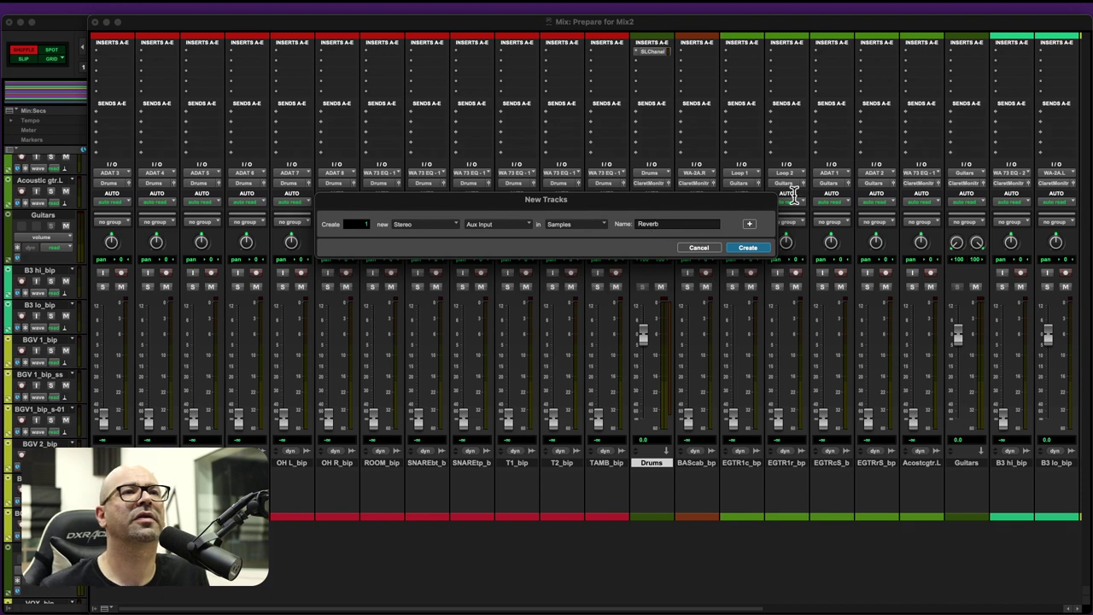
Add a second stereo Aux Input named Delay, create both tracks and move them between VOX_bip and Master 1
click(748, 224)
click(420, 256)
click(487, 241)
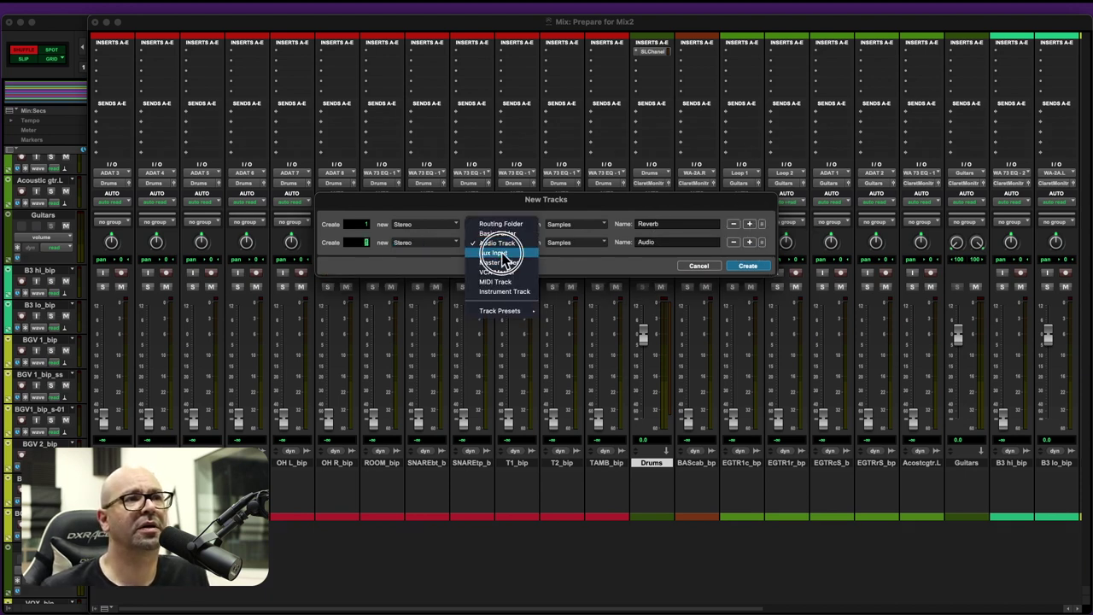
click(502, 254)
double_click(675, 242)
text(Delay)
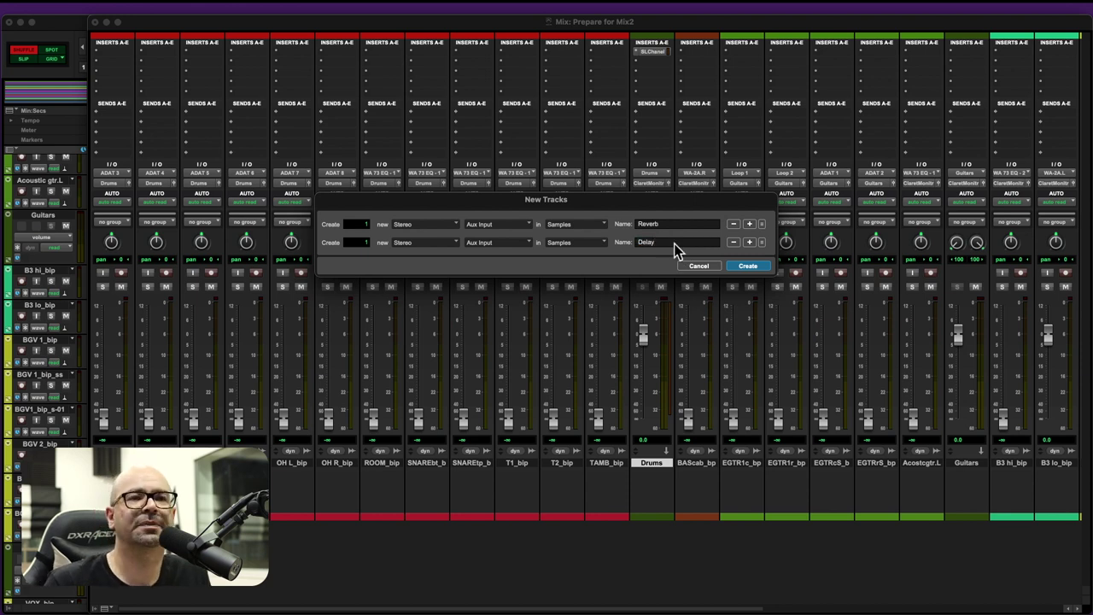
key(Return)
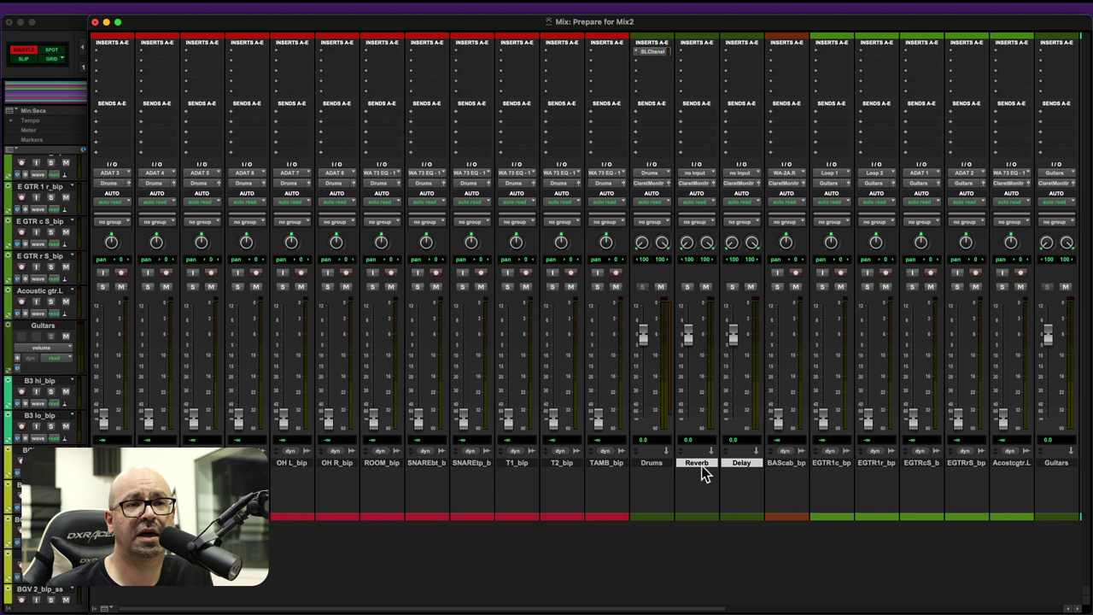
drag(742, 471, 977, 456)
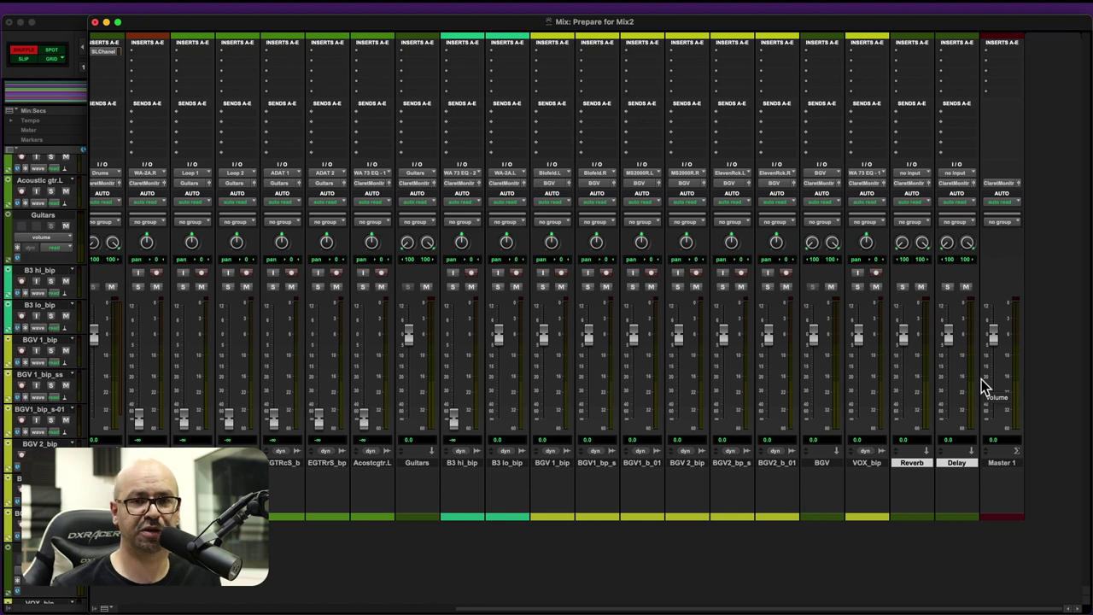
Create one more stereo Aux Input track named REverb
key(super+shift+n)
click(403, 224)
click(408, 239)
click(485, 225)
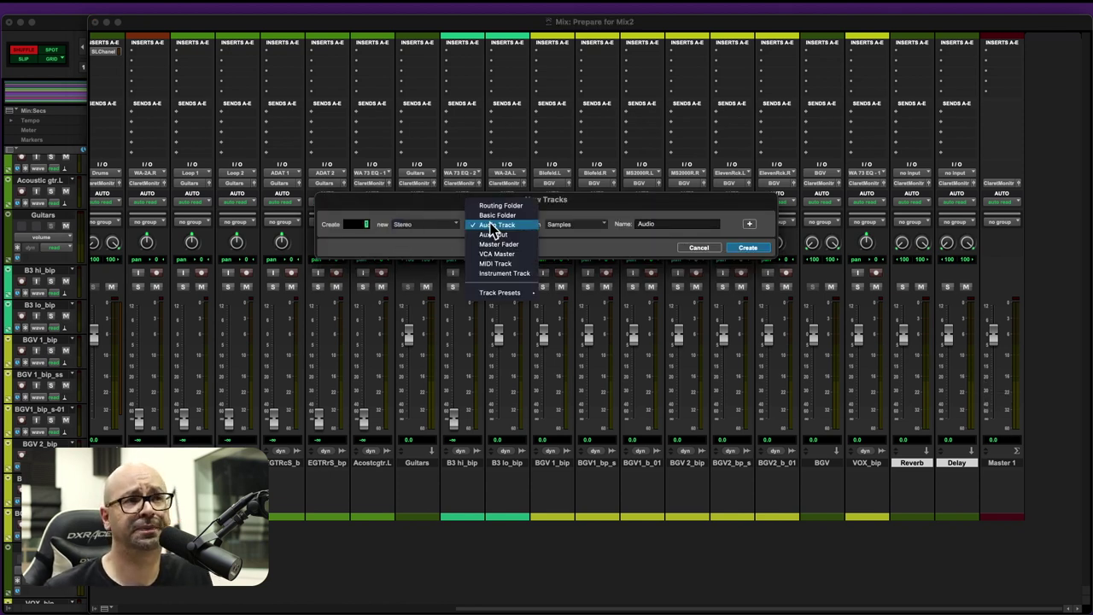
click(494, 235)
double_click(658, 223)
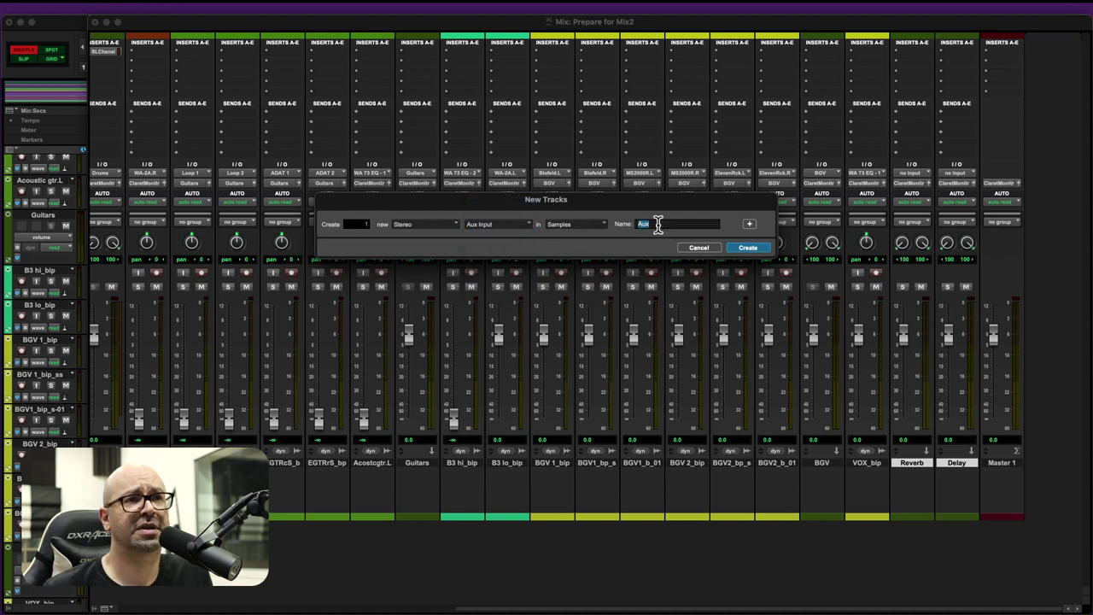
text(REverb)
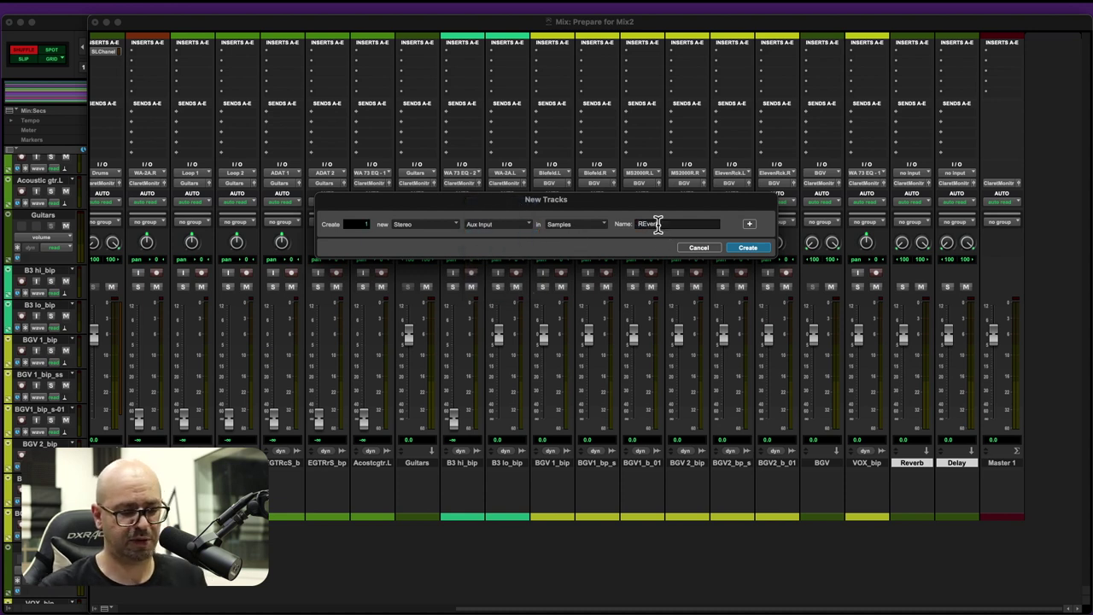
key(Return)
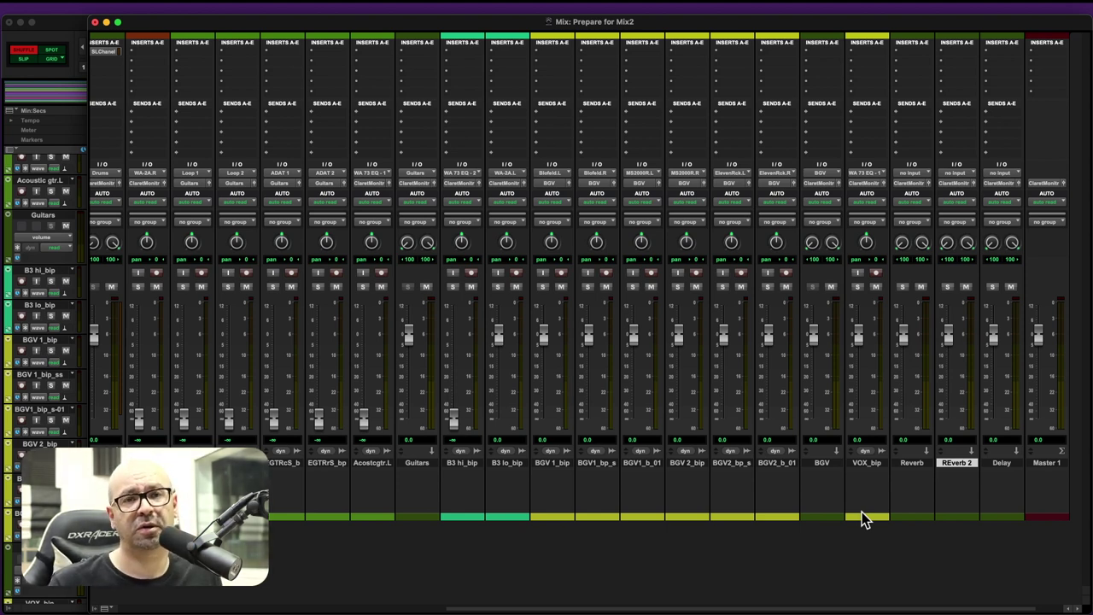
Rename the first reverb aux track as Plate Reverb and the second as Room Reverb
double_click(913, 466)
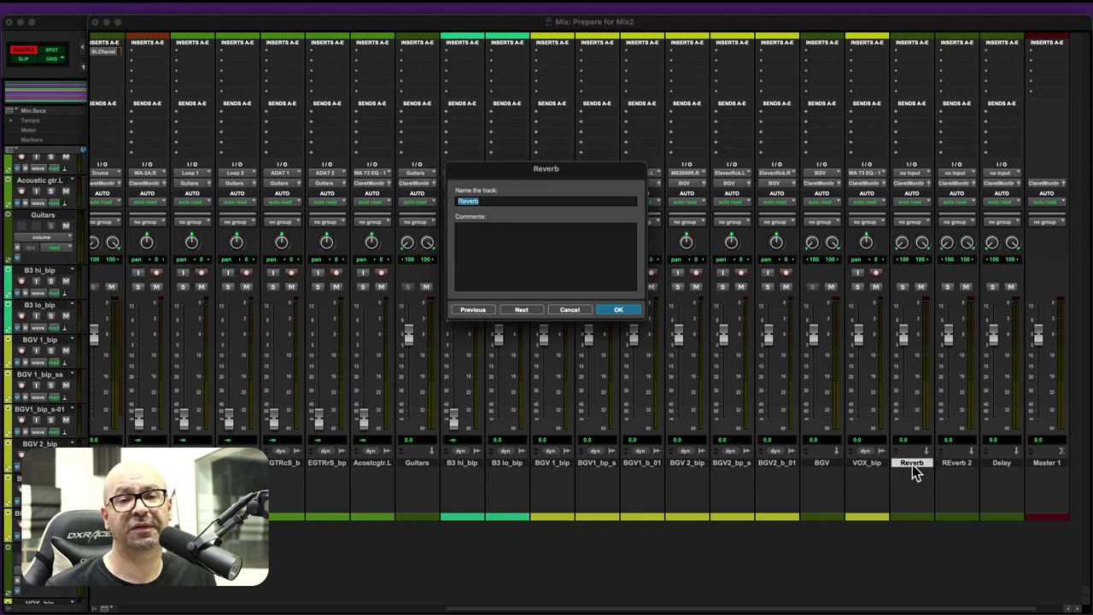
text(Plate Reverb)
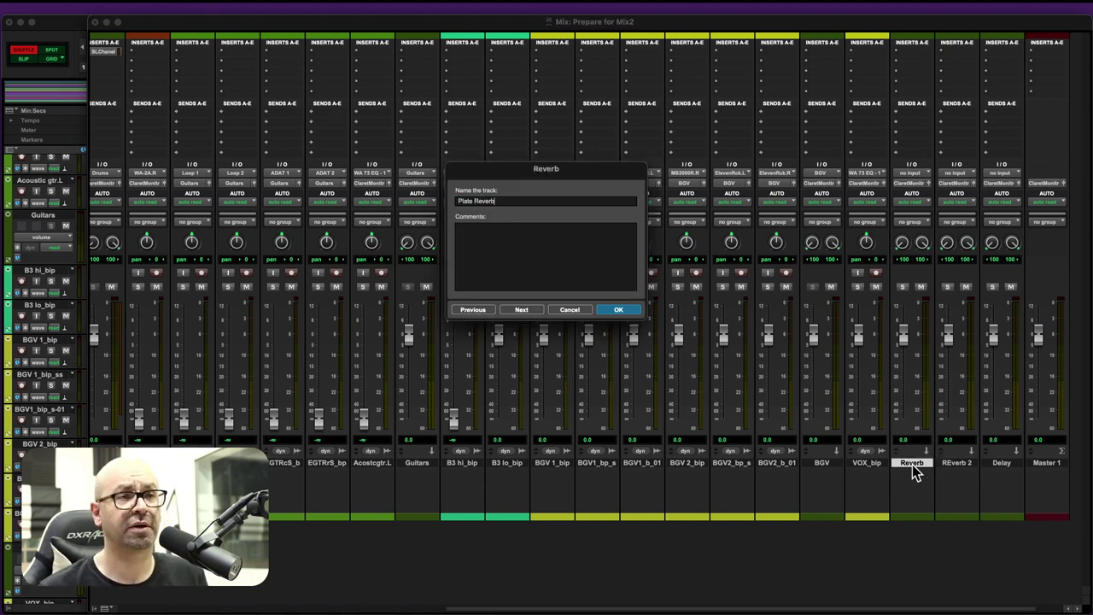
key(Return)
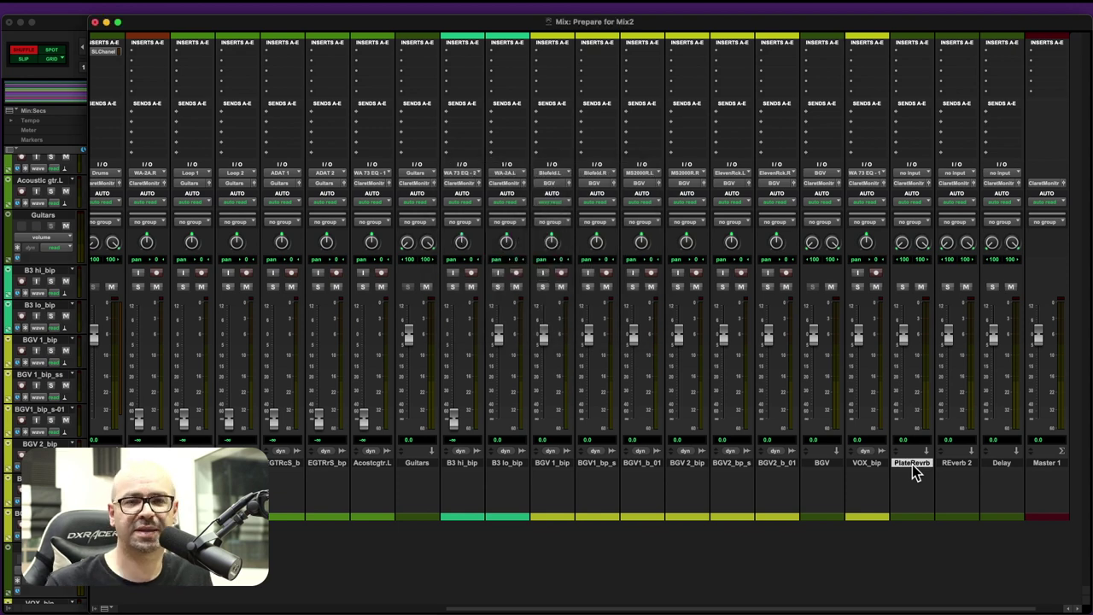
double_click(956, 462)
text(Room Reverb)
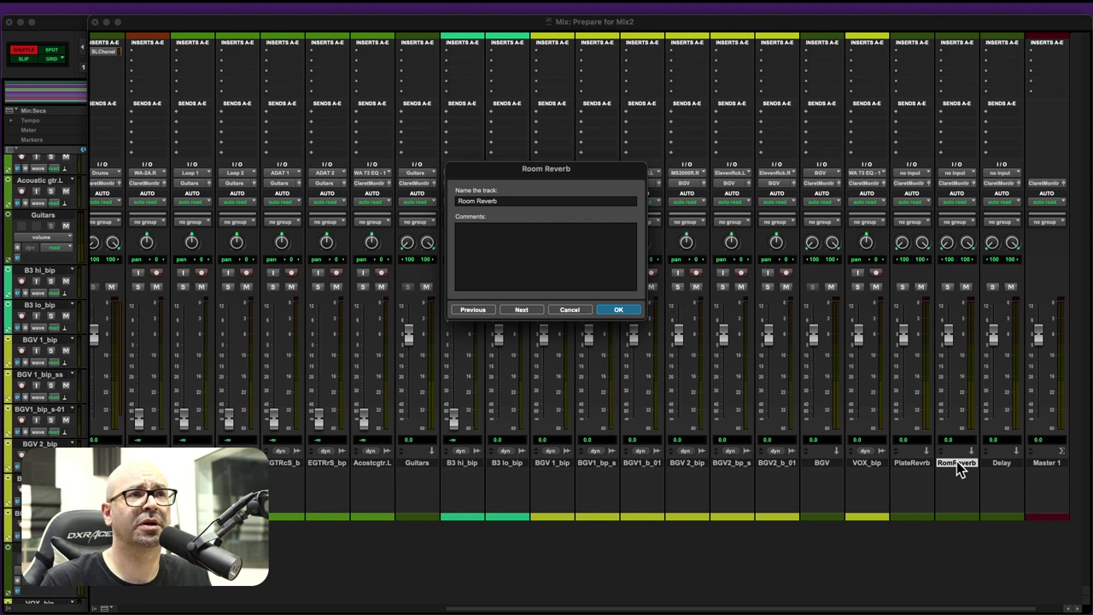
key(Return)
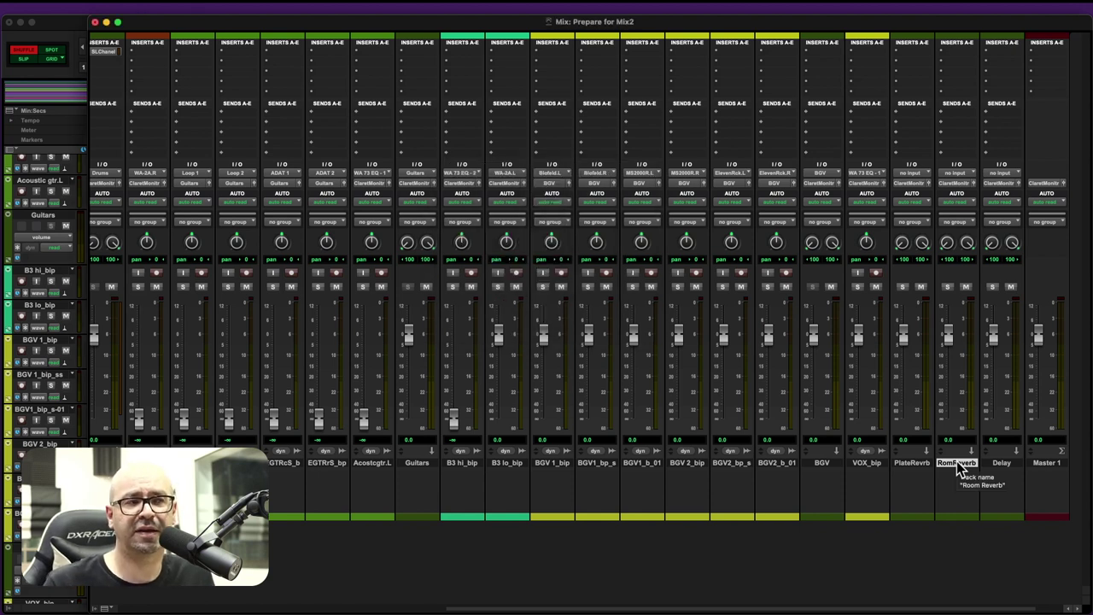
click(910, 462)
click(939, 462)
click(986, 462)
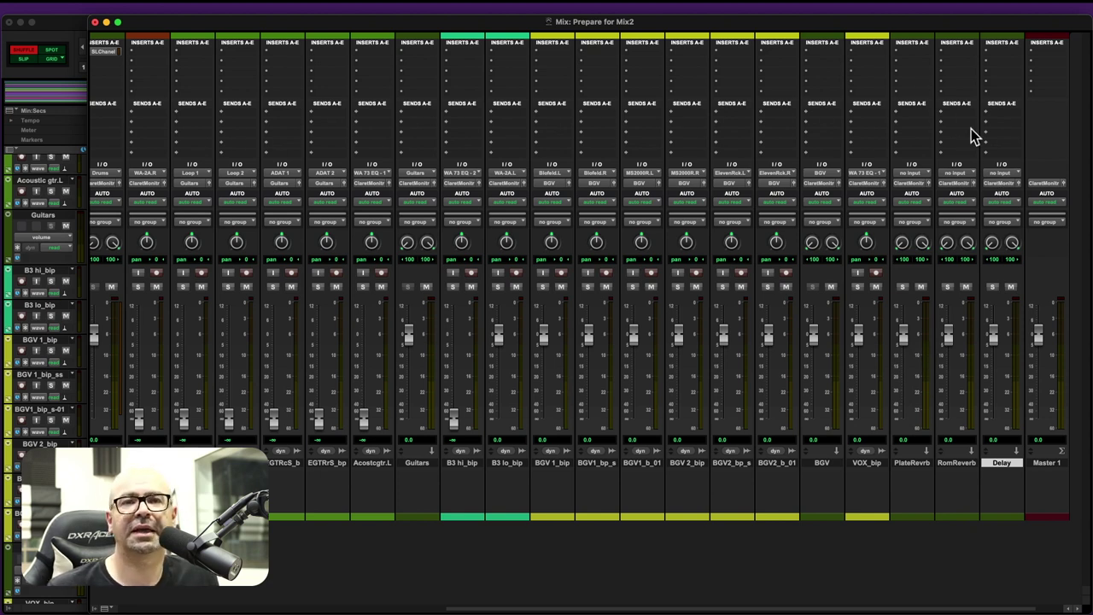
Insert the stereo Abbey Road Plates reverb on the Plate Reverb aux track and close its plug-in window
click(921, 53)
mouse_move(921, 53)
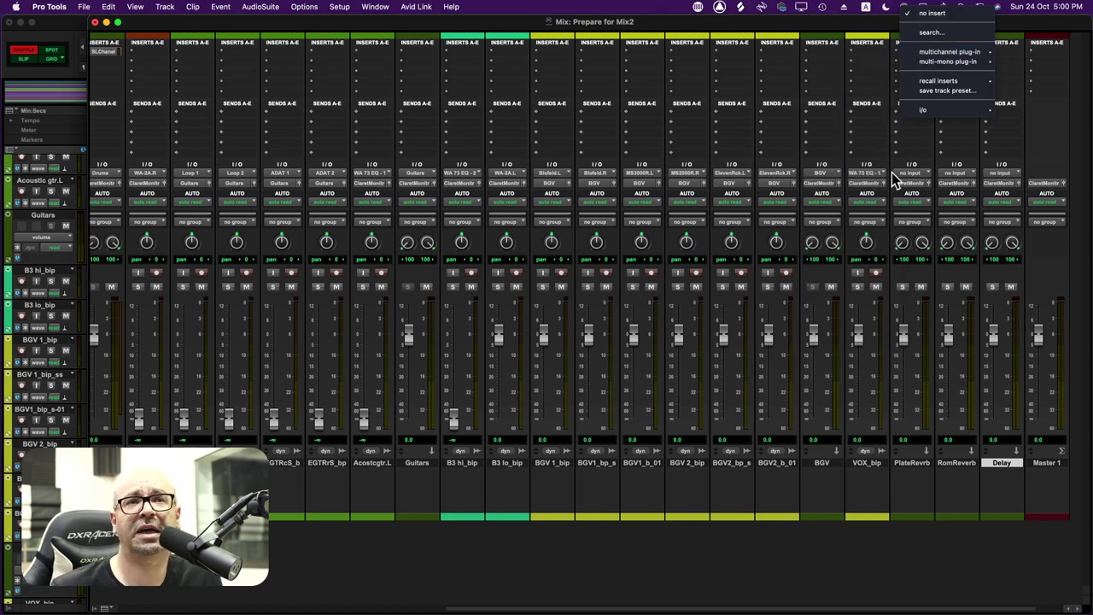
click(752, 91)
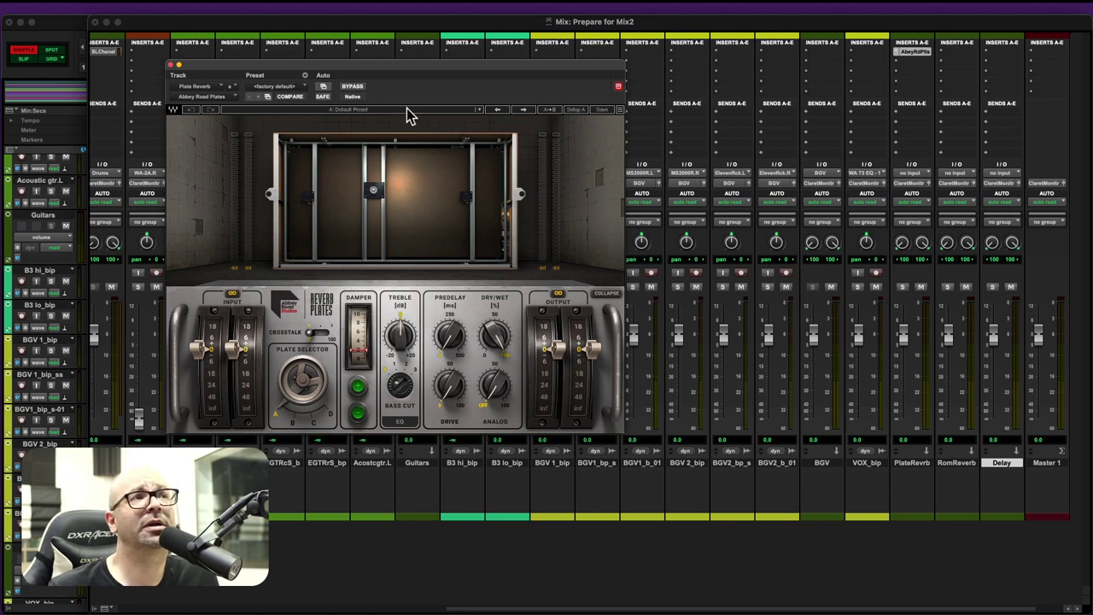
key(super+w)
Insert the stereo EW Spaces II reverb on the Room Reverb aux track
click(949, 53)
mouse_move(920, 84)
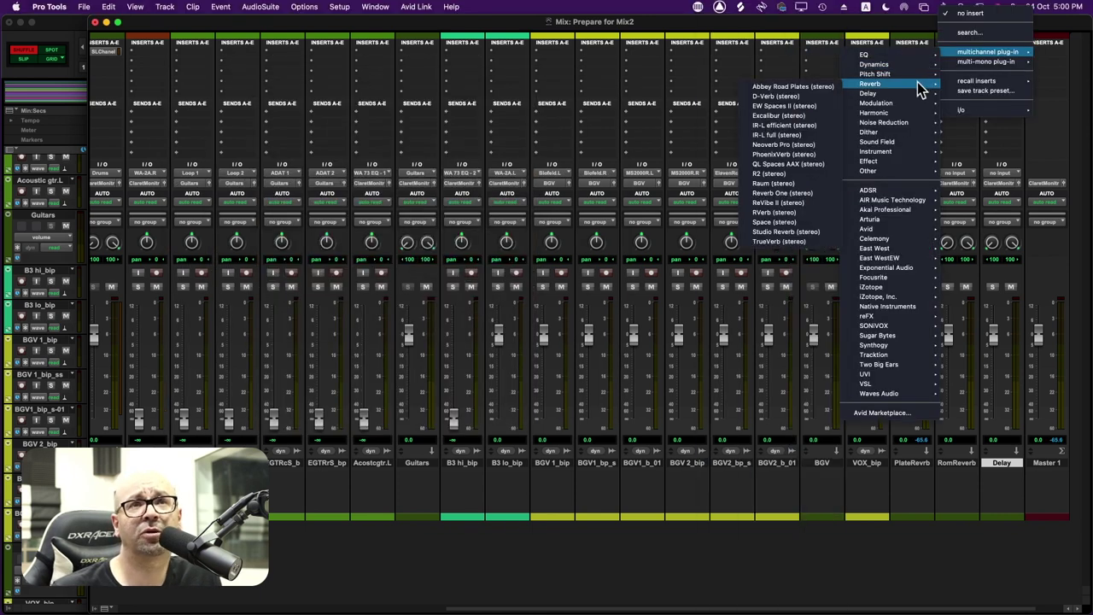
click(779, 116)
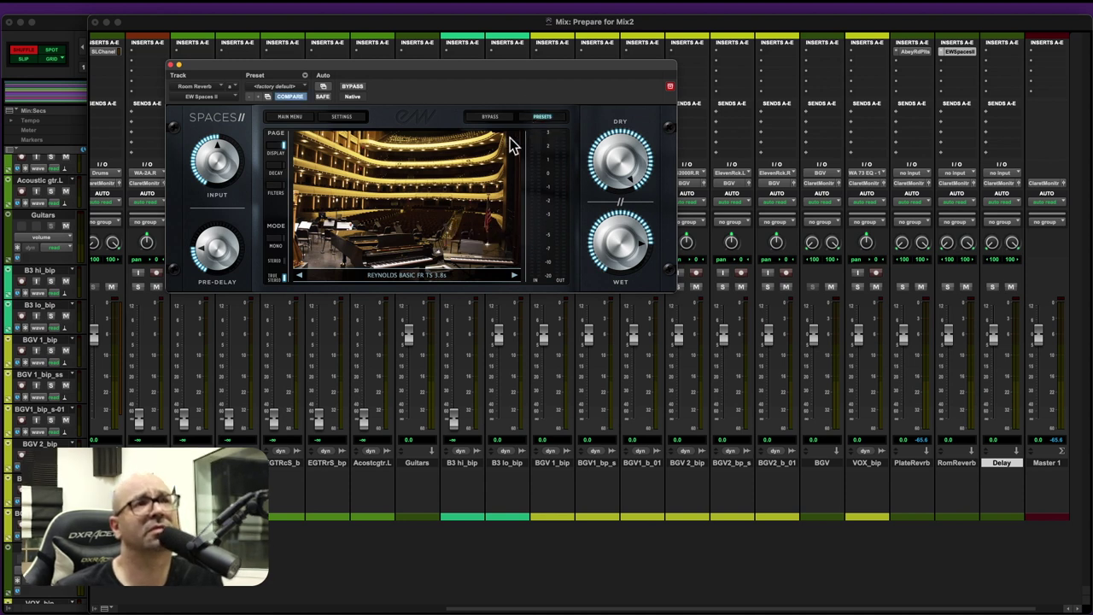
Load the Big Drum Room 1 TS RR 2.1s preset from Rock Rooms, LA Big Drum Rooms, S-S, and close the reverb window
click(542, 117)
scroll(257, 184, down, 1)
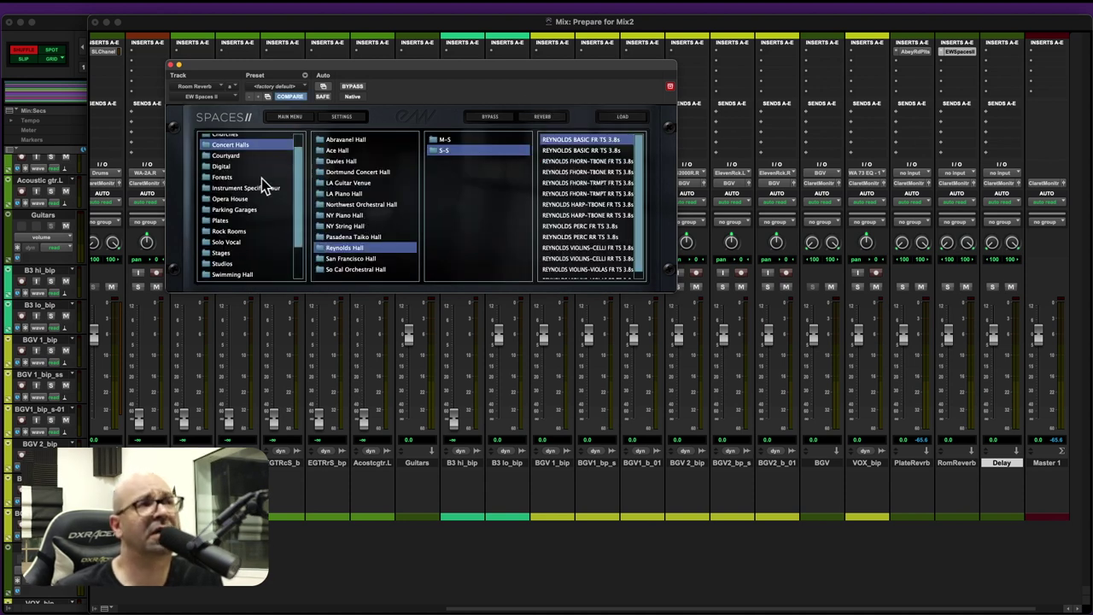
click(246, 231)
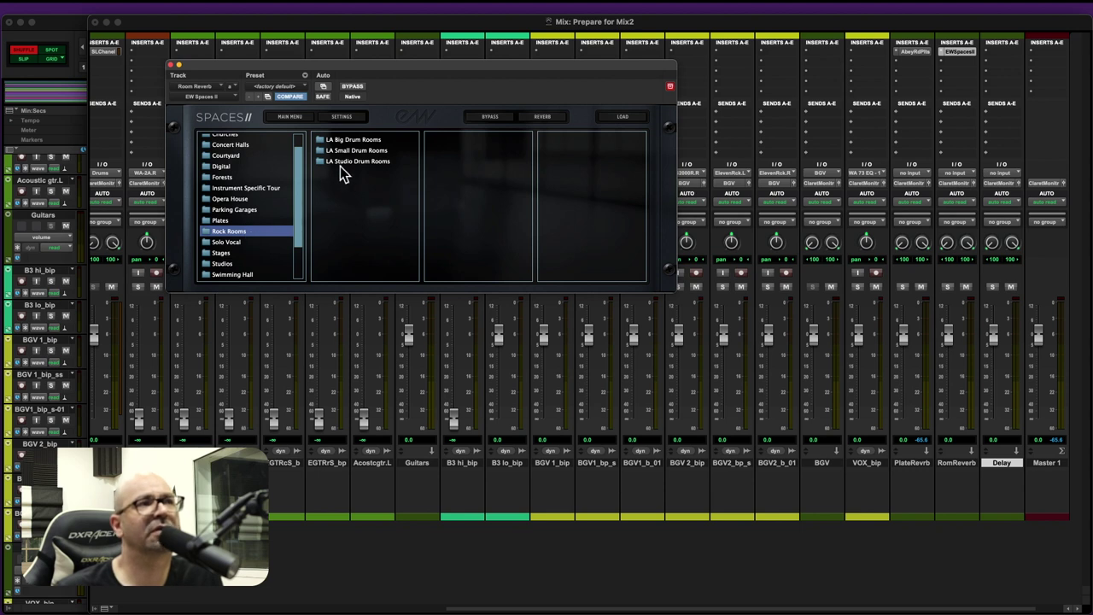
click(353, 139)
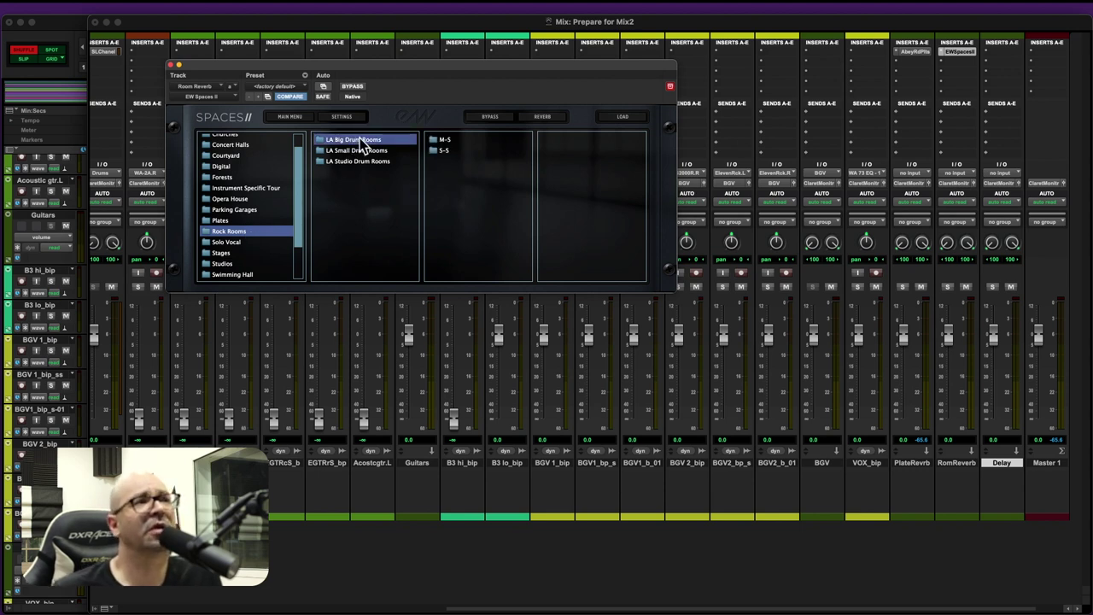
click(447, 151)
double_click(561, 170)
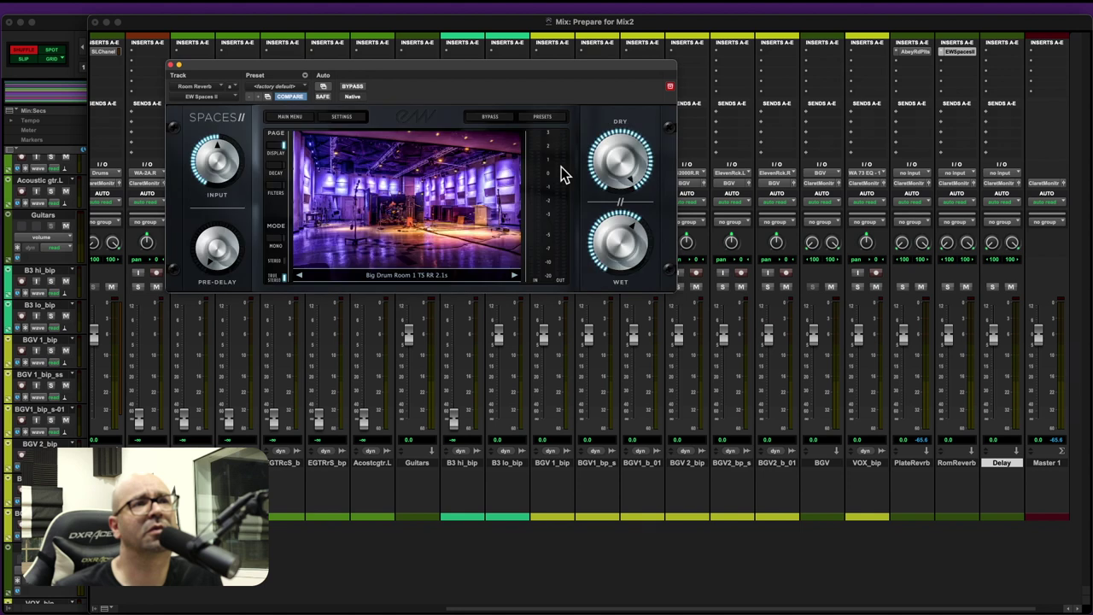
click(172, 66)
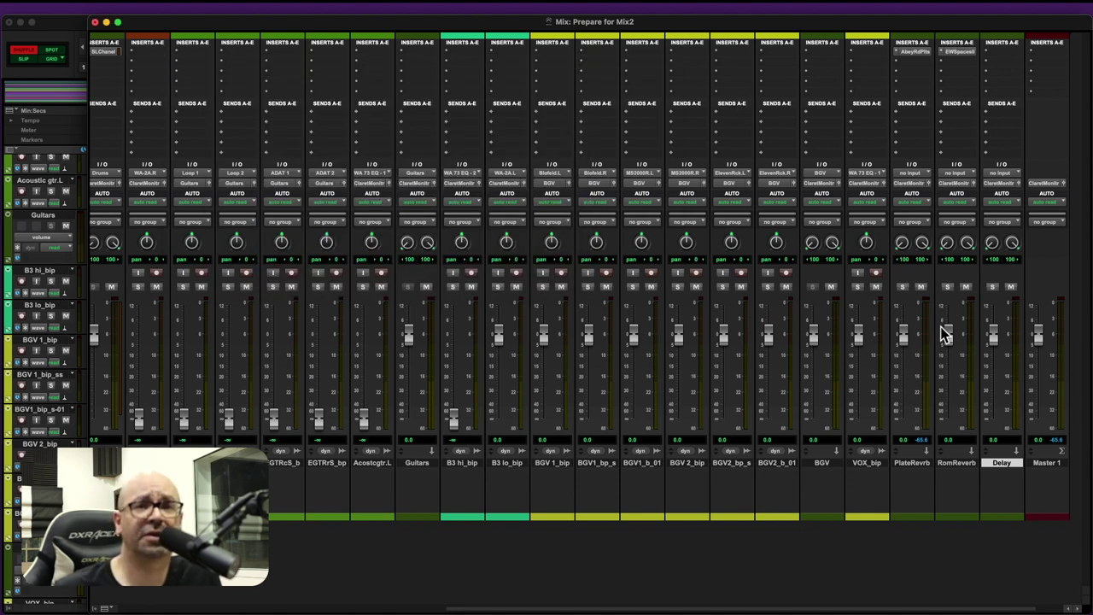
Insert the stereo H-Delay plug-in on the Delay aux track and close its window
click(1001, 53)
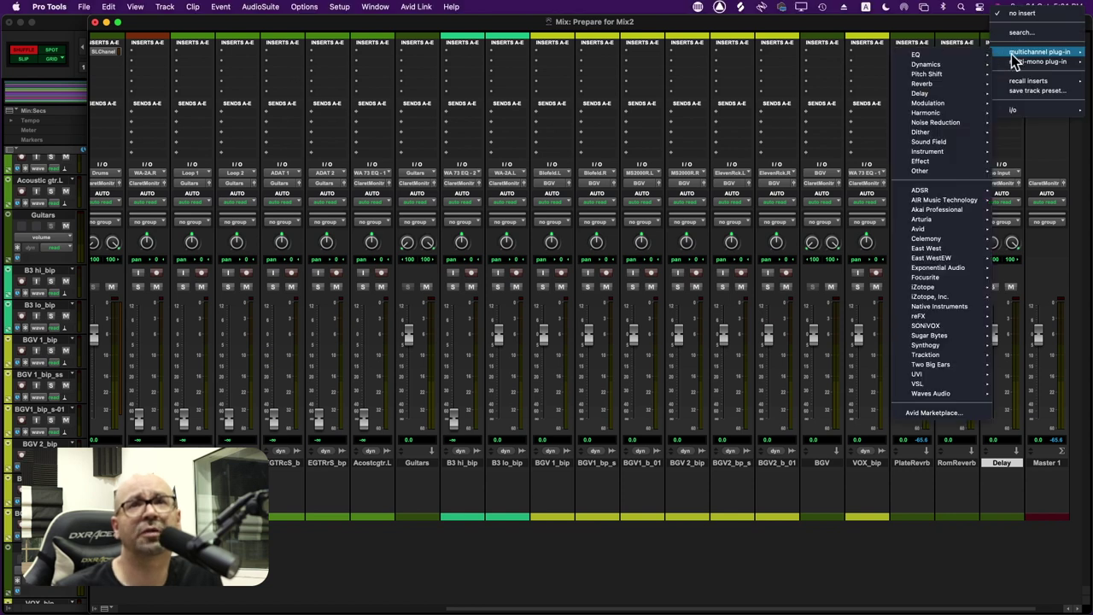
mouse_move(1000, 54)
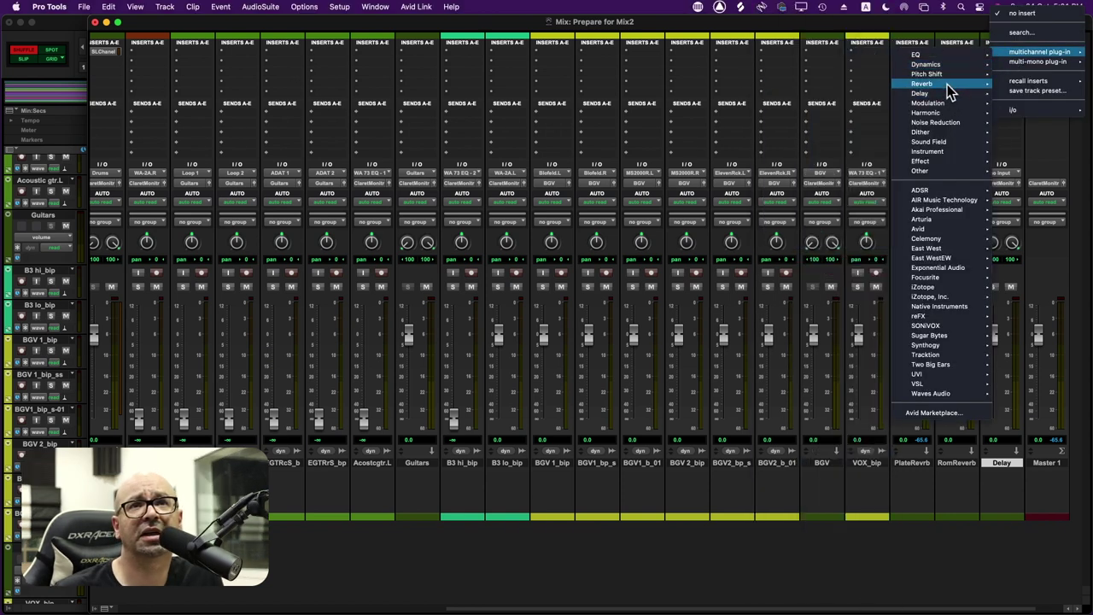
mouse_move(944, 90)
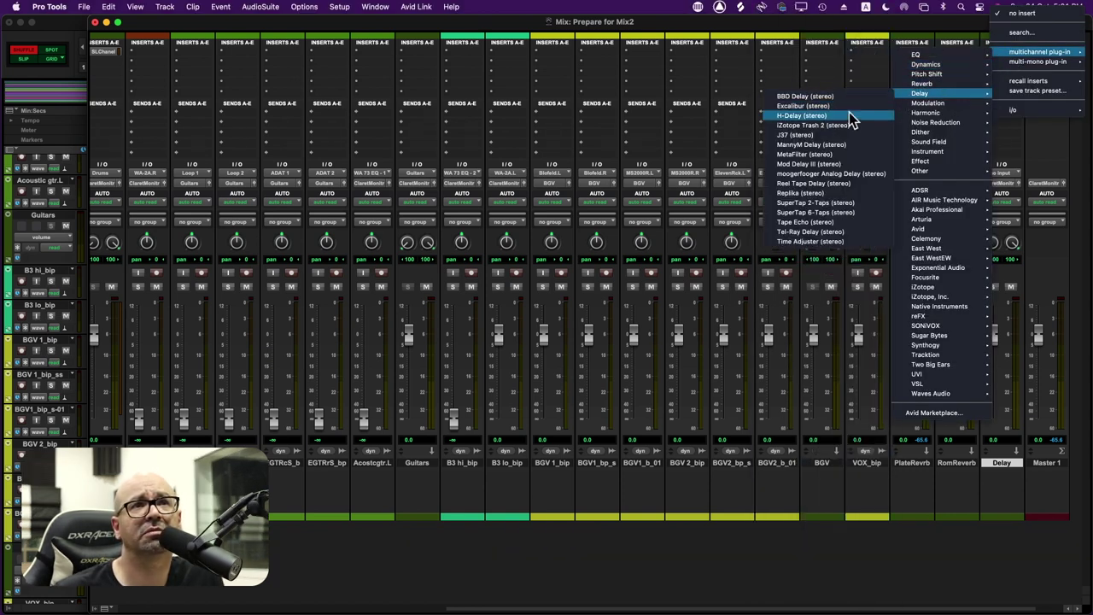
click(849, 115)
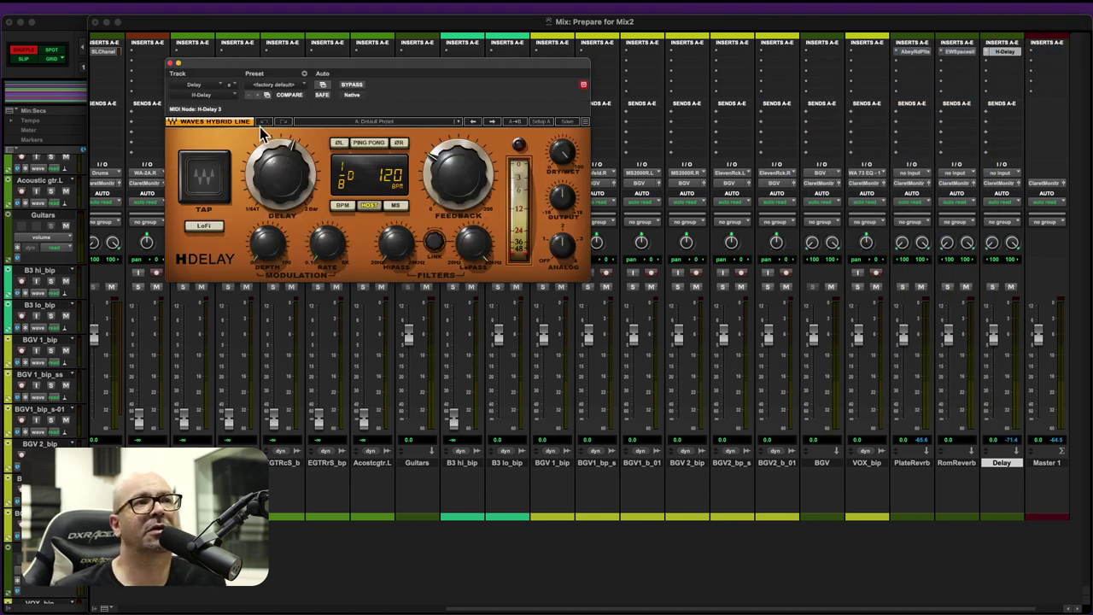
click(171, 64)
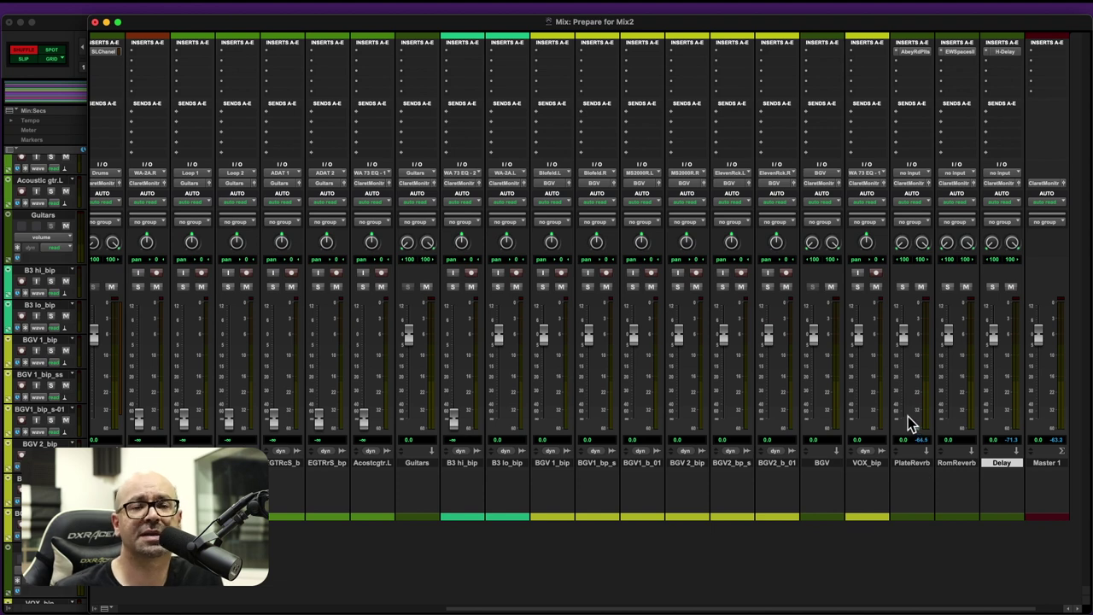
Set the aux inputs to stereo buses: Bus 15-16 for Plate Reverb, Bus 17-18 for Room Reverb and Bus 19-20 for Delay
click(914, 175)
mouse_move(920, 181)
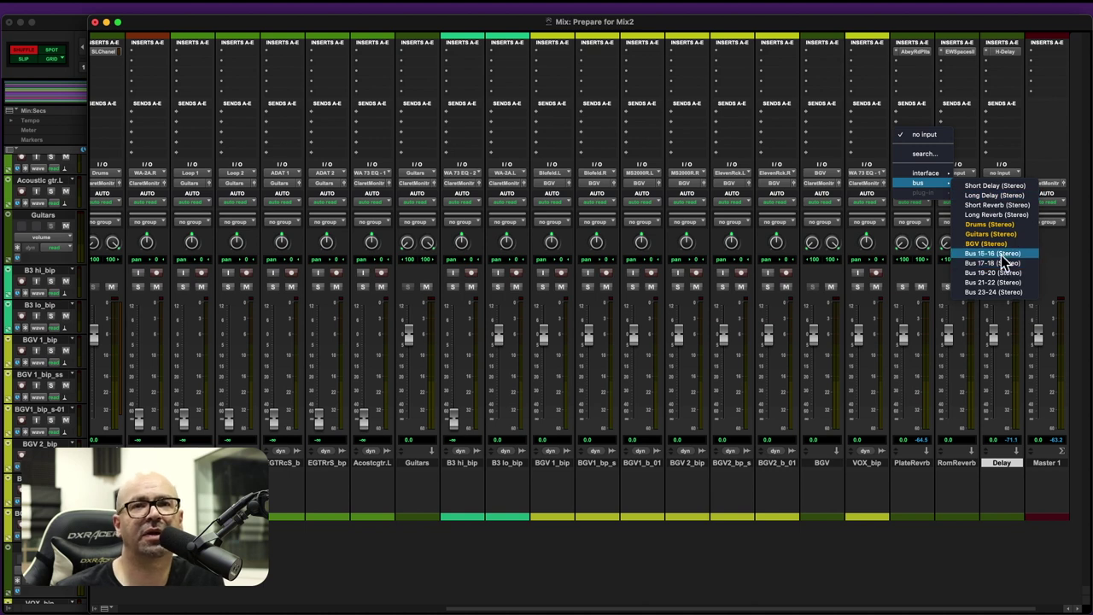
click(1000, 254)
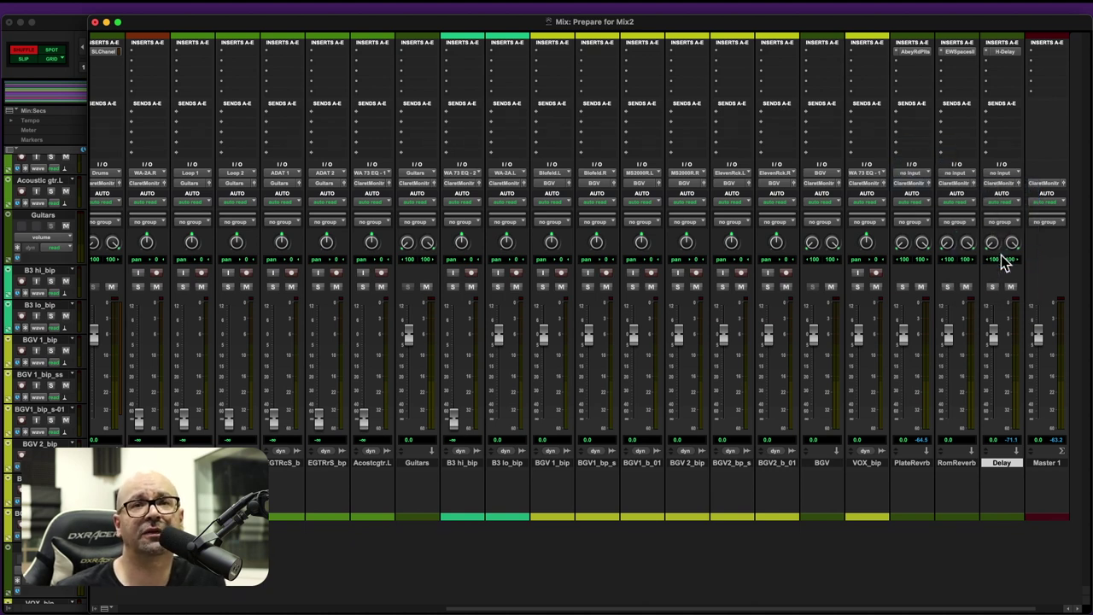
click(962, 182)
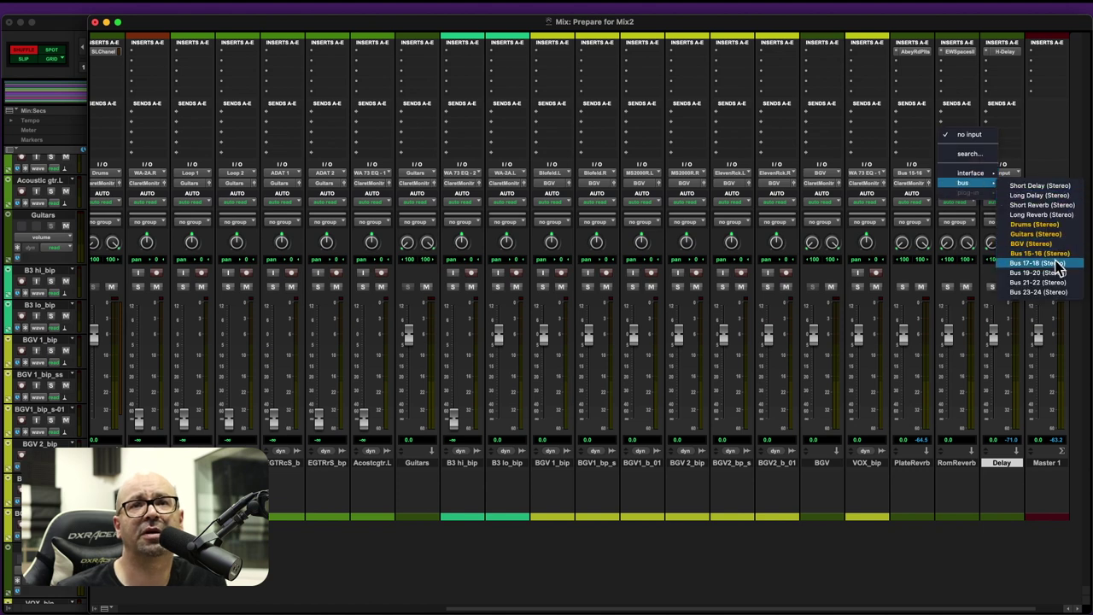
click(1014, 244)
click(999, 173)
mouse_move(1009, 184)
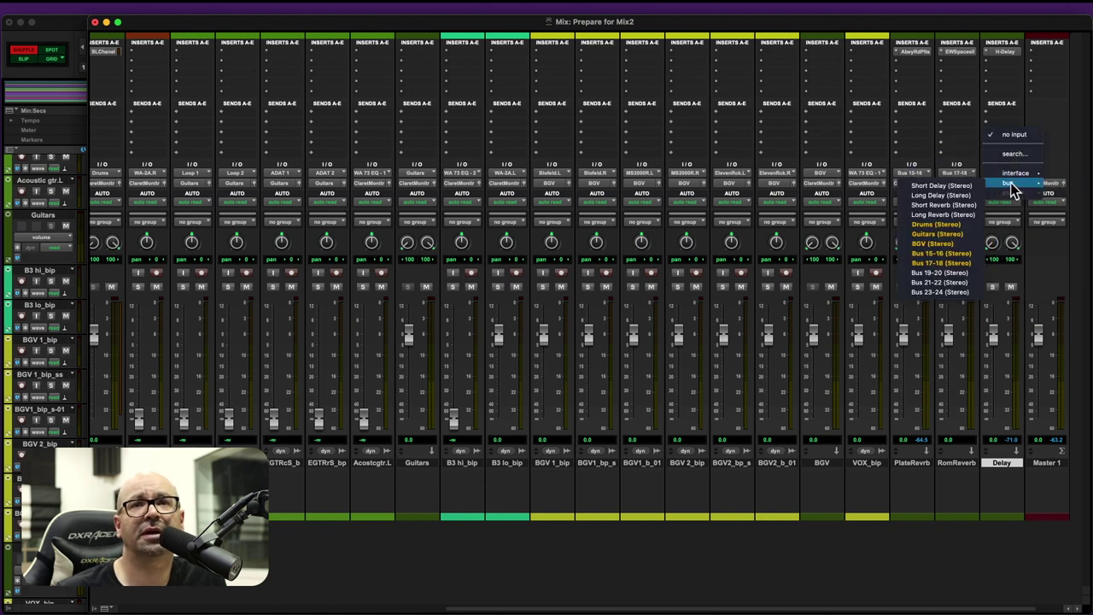
click(940, 272)
Rename the input bus of the Plate Reverb track as Plate
click(910, 174)
click(910, 174)
right_click(911, 175)
click(937, 196)
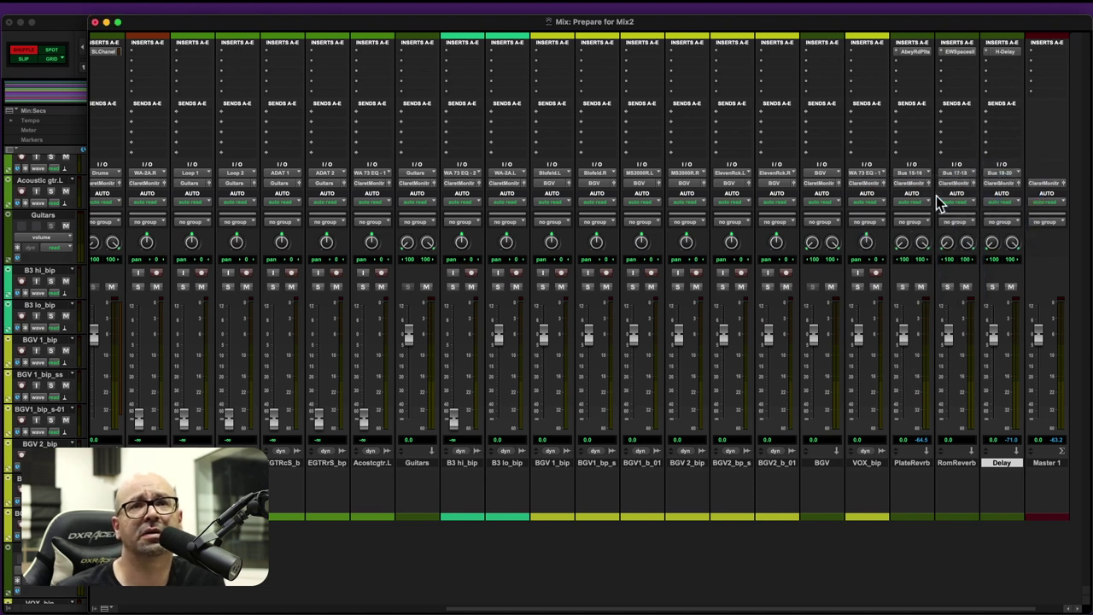
text(Plate)
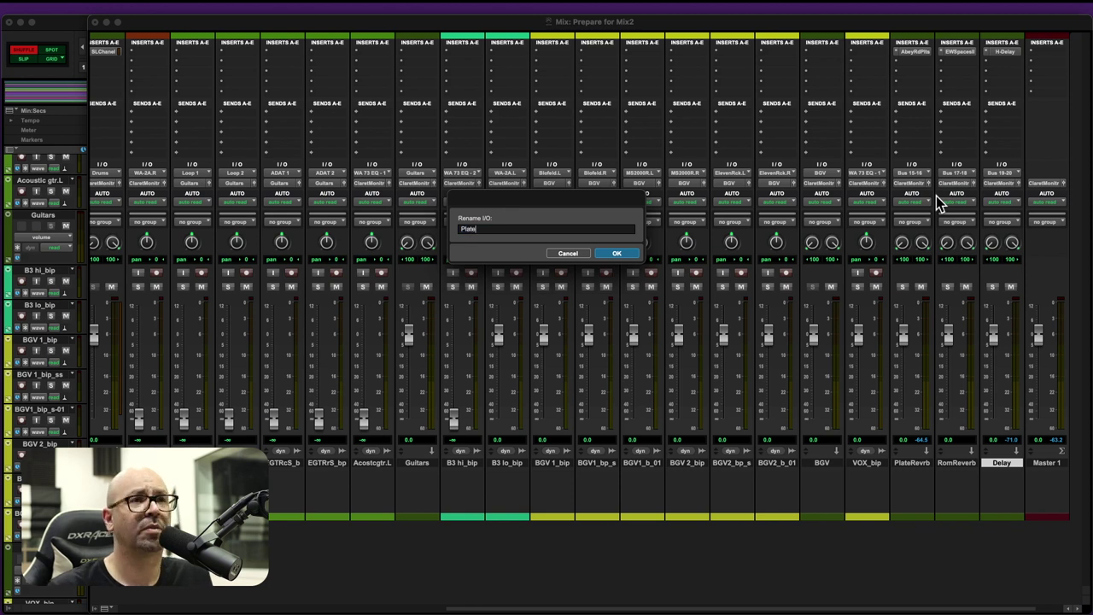
key(Return)
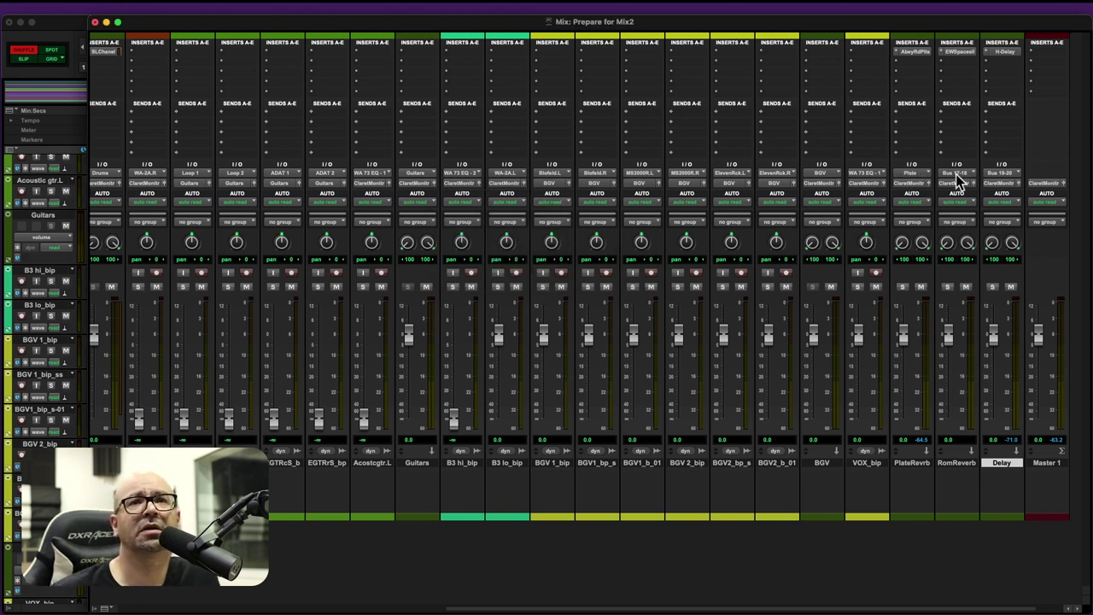
Rename the Room Reverb track's input bus as Room and the Delay track's input bus as Delay
right_click(955, 176)
click(967, 197)
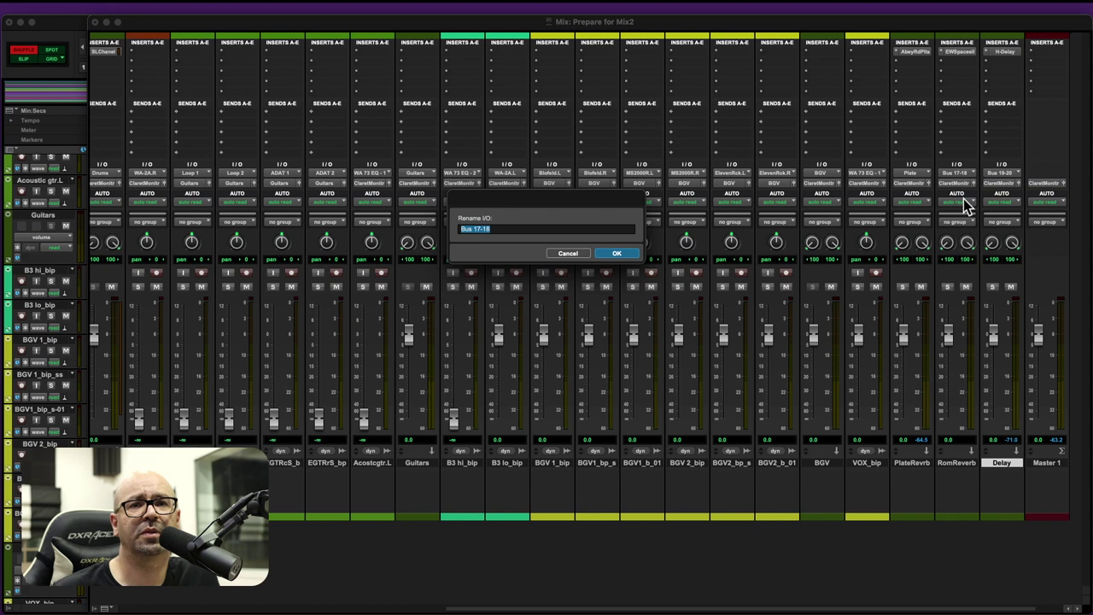
text(Room)
key(Return)
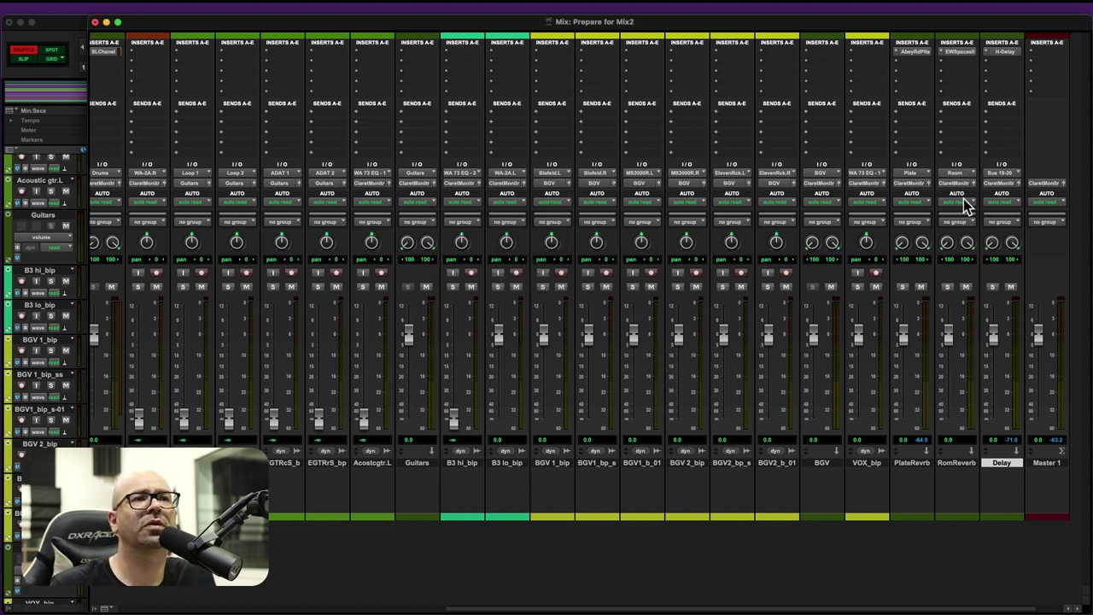
right_click(996, 174)
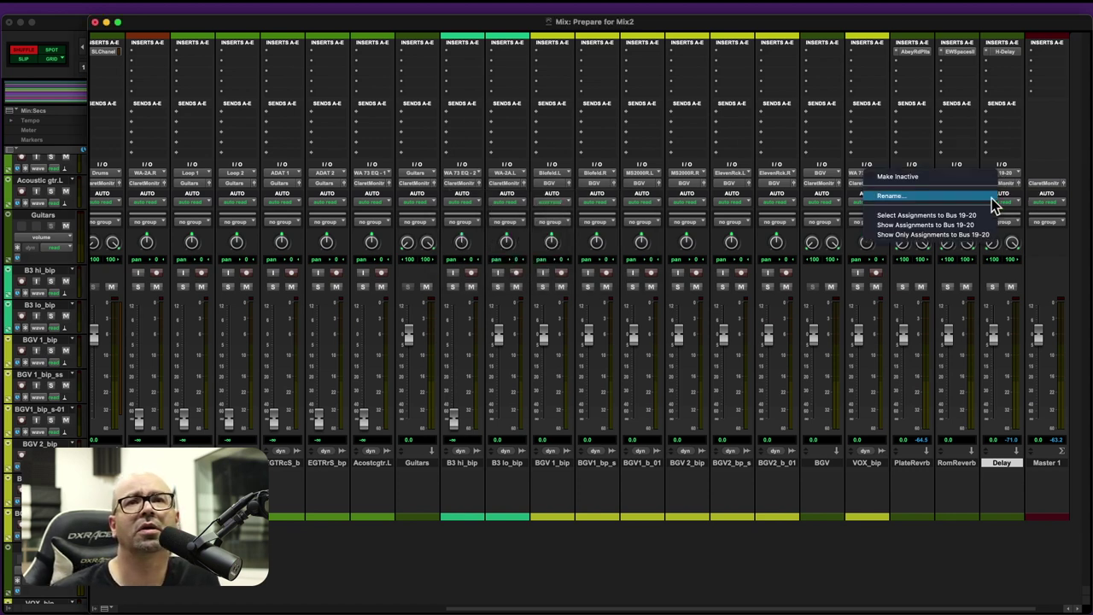
click(946, 196)
text(Delay)
key(Return)
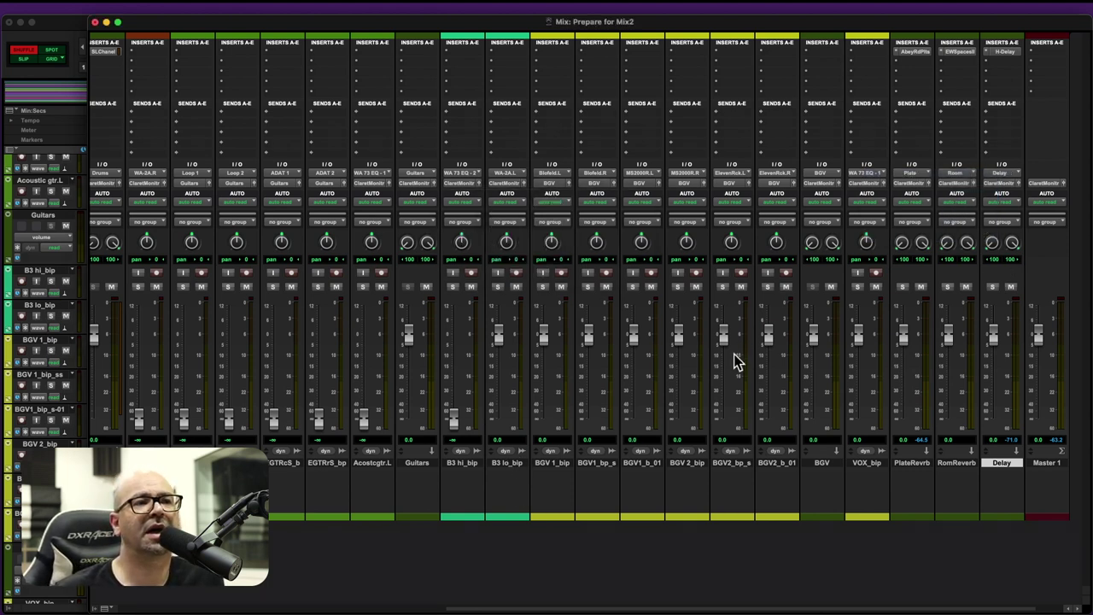
Try a send from the BGV 1_bip track to the stereo Delay bus and adjust its send level
click(550, 468)
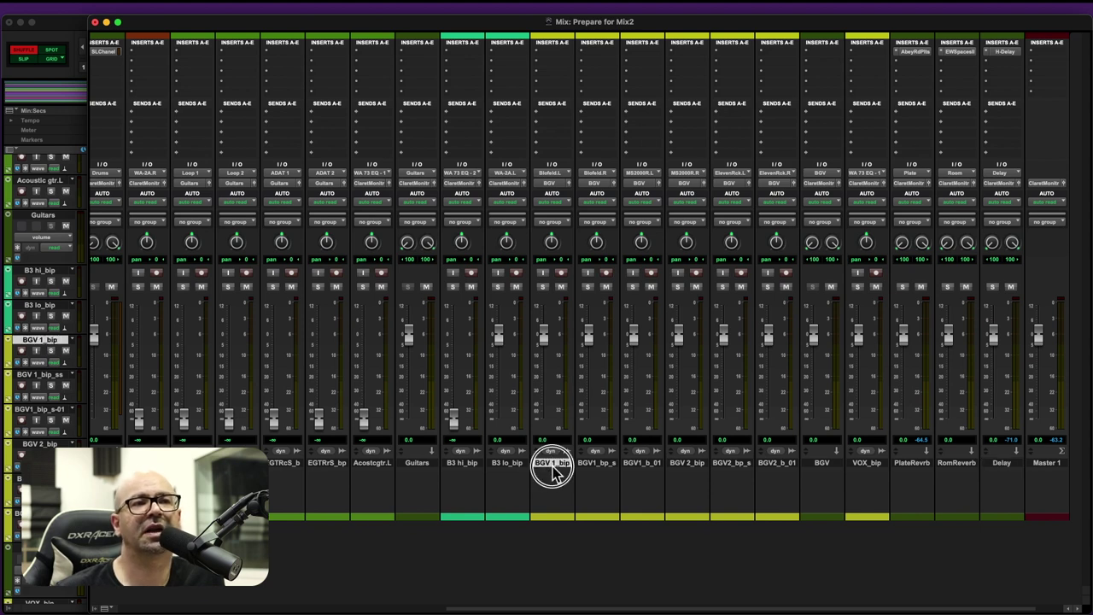
click(551, 122)
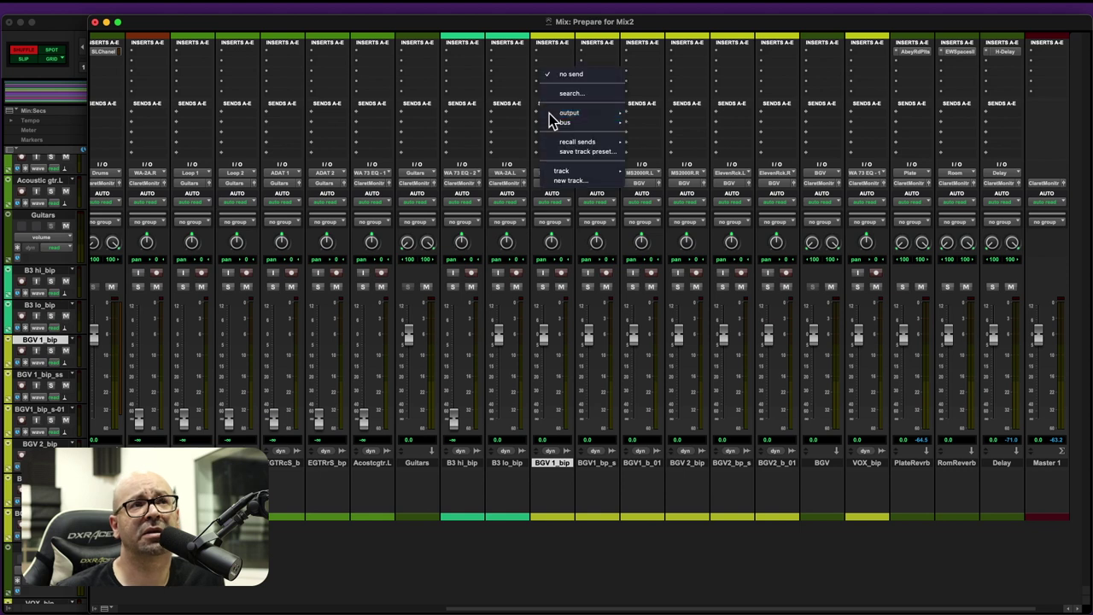
mouse_move(572, 128)
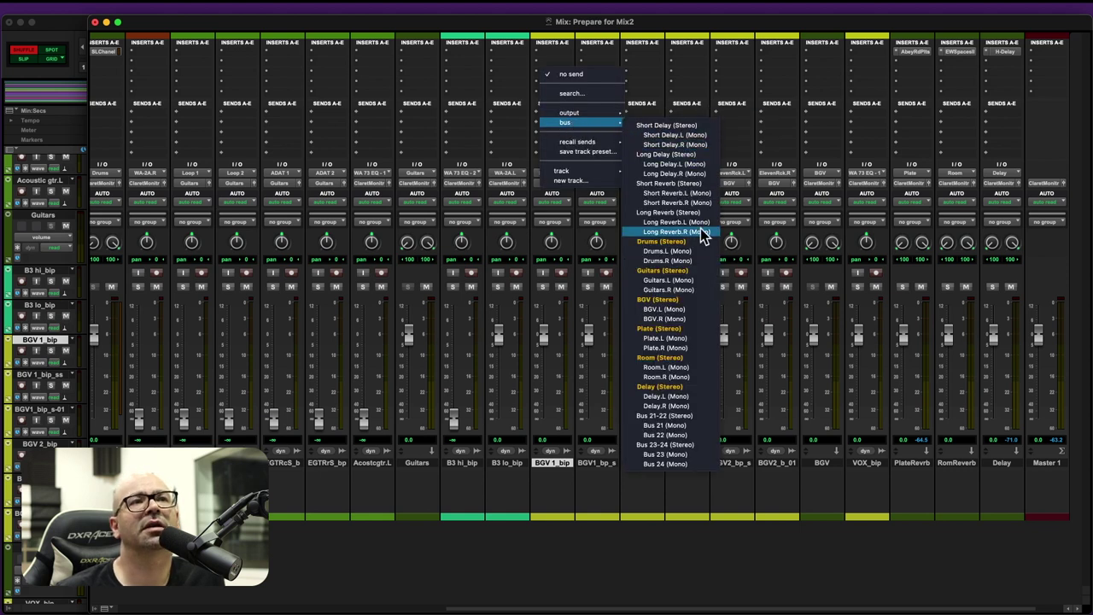
click(668, 391)
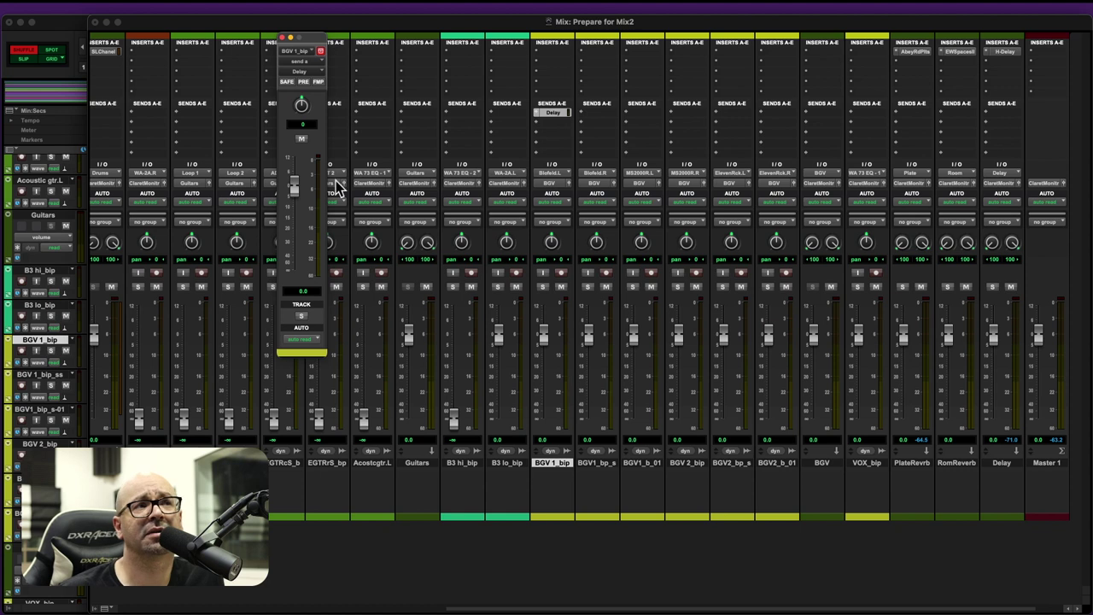
mouse_move(291, 194)
mouse_down()
mouse_move(295, 185)
mouse_move(298, 215)
mouse_move(295, 198)
mouse_up()
click(551, 112)
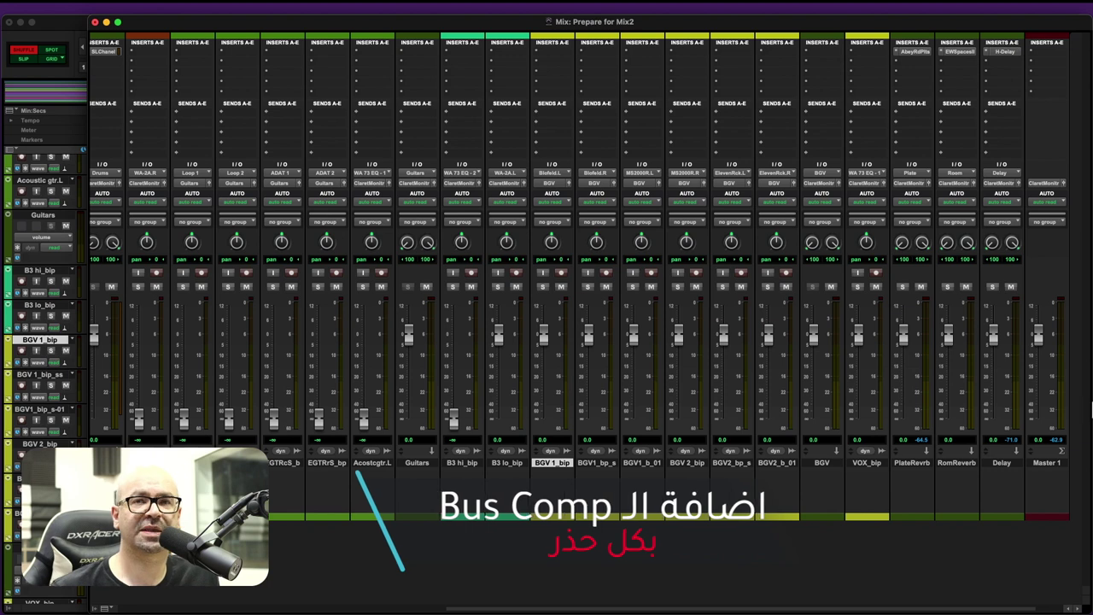
Insert the Waves SSLComp bus compressor on the Master 1 track and close its plug-in window
click(1044, 55)
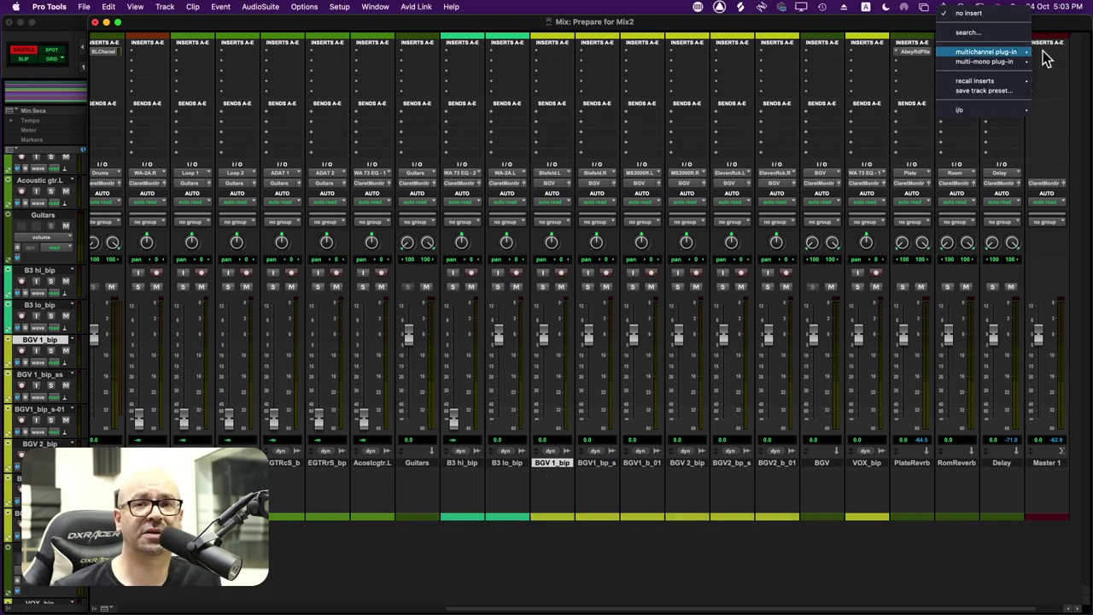
mouse_move(1003, 56)
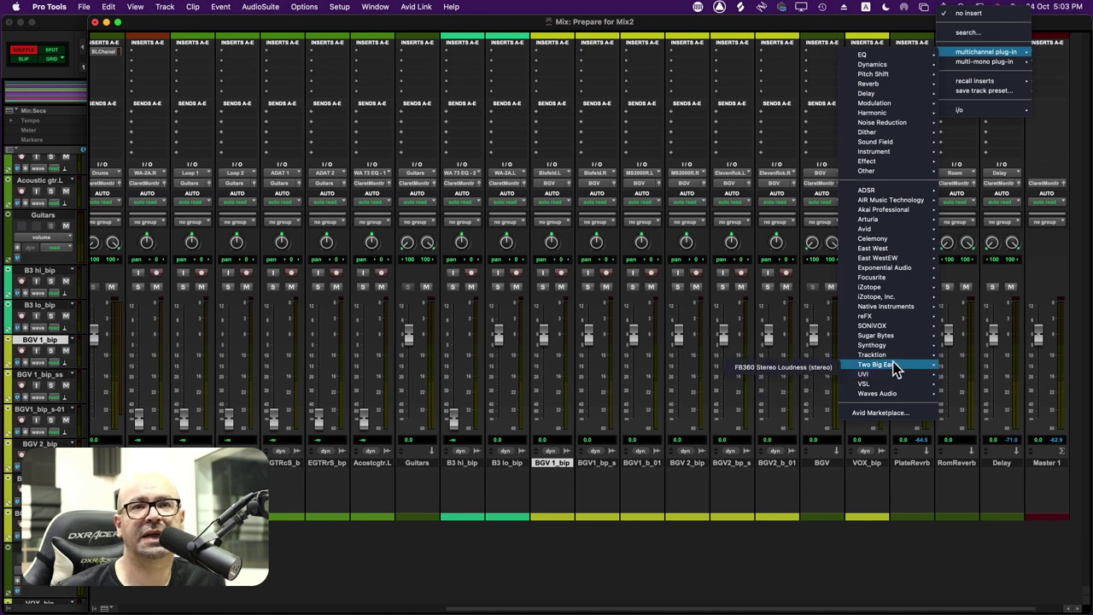
mouse_move(888, 393)
scroll(781, 406, down, 5)
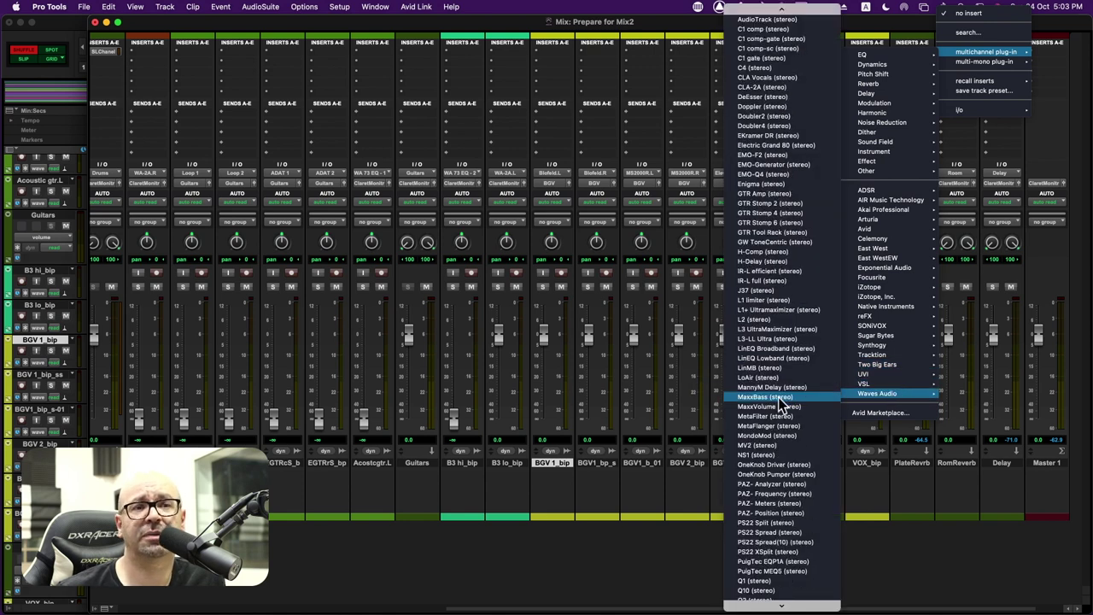
click(781, 448)
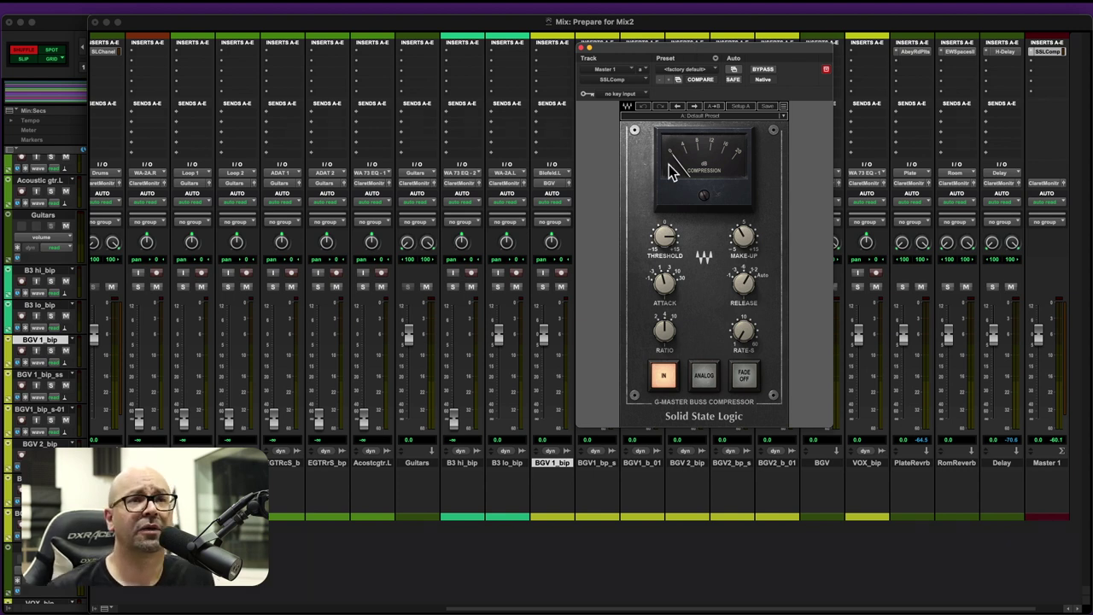
click(581, 47)
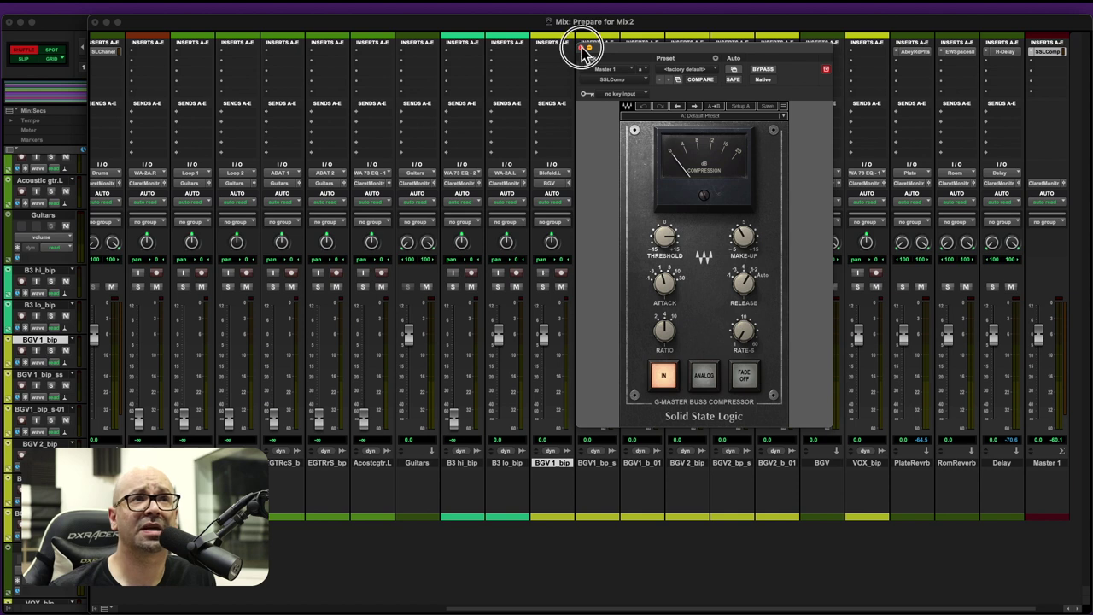